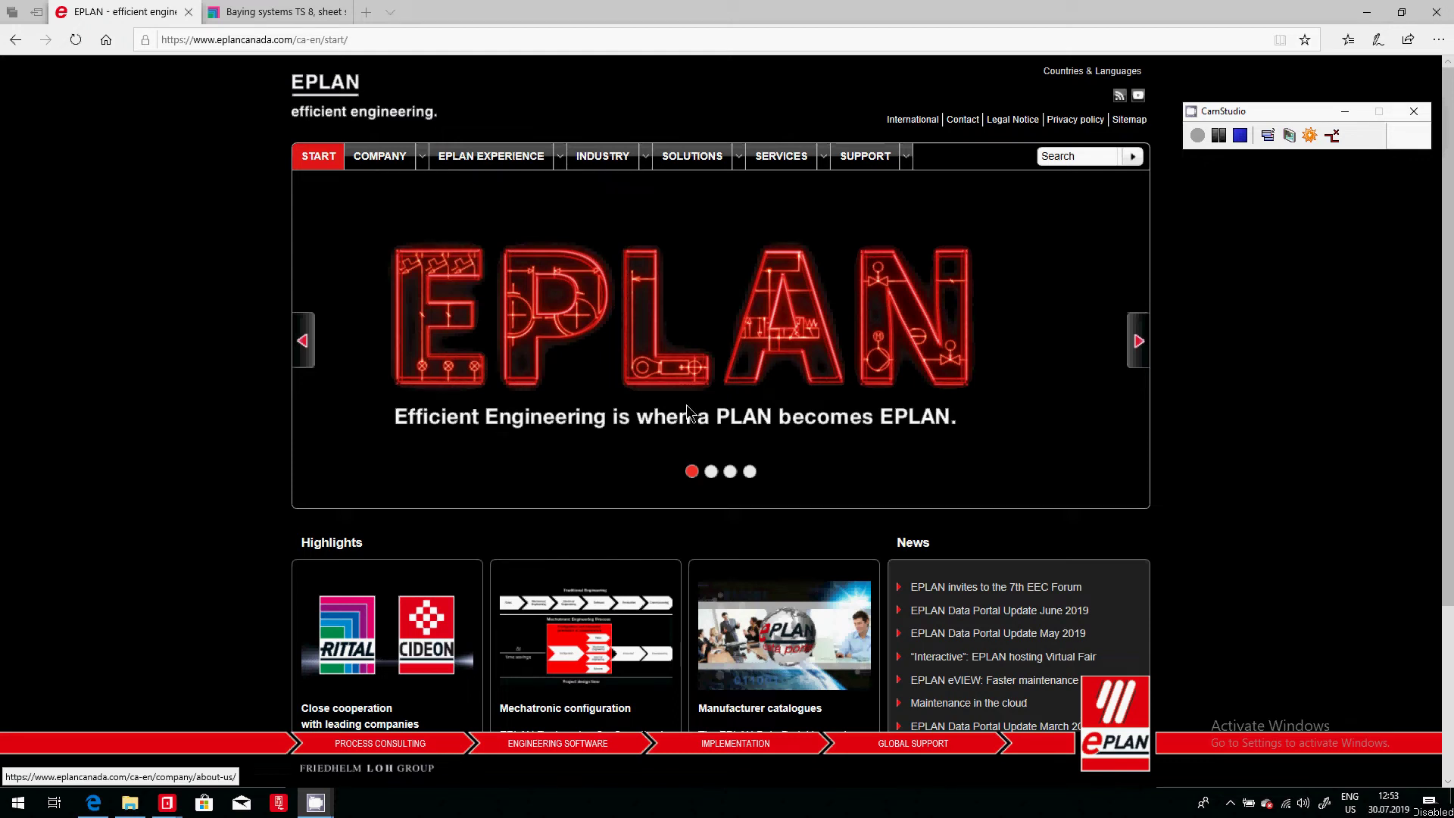
# Open the Baying systems TS 8 Electronic enclosure page on the Rittal site and review its model table.
pyautogui.click(264, 17)
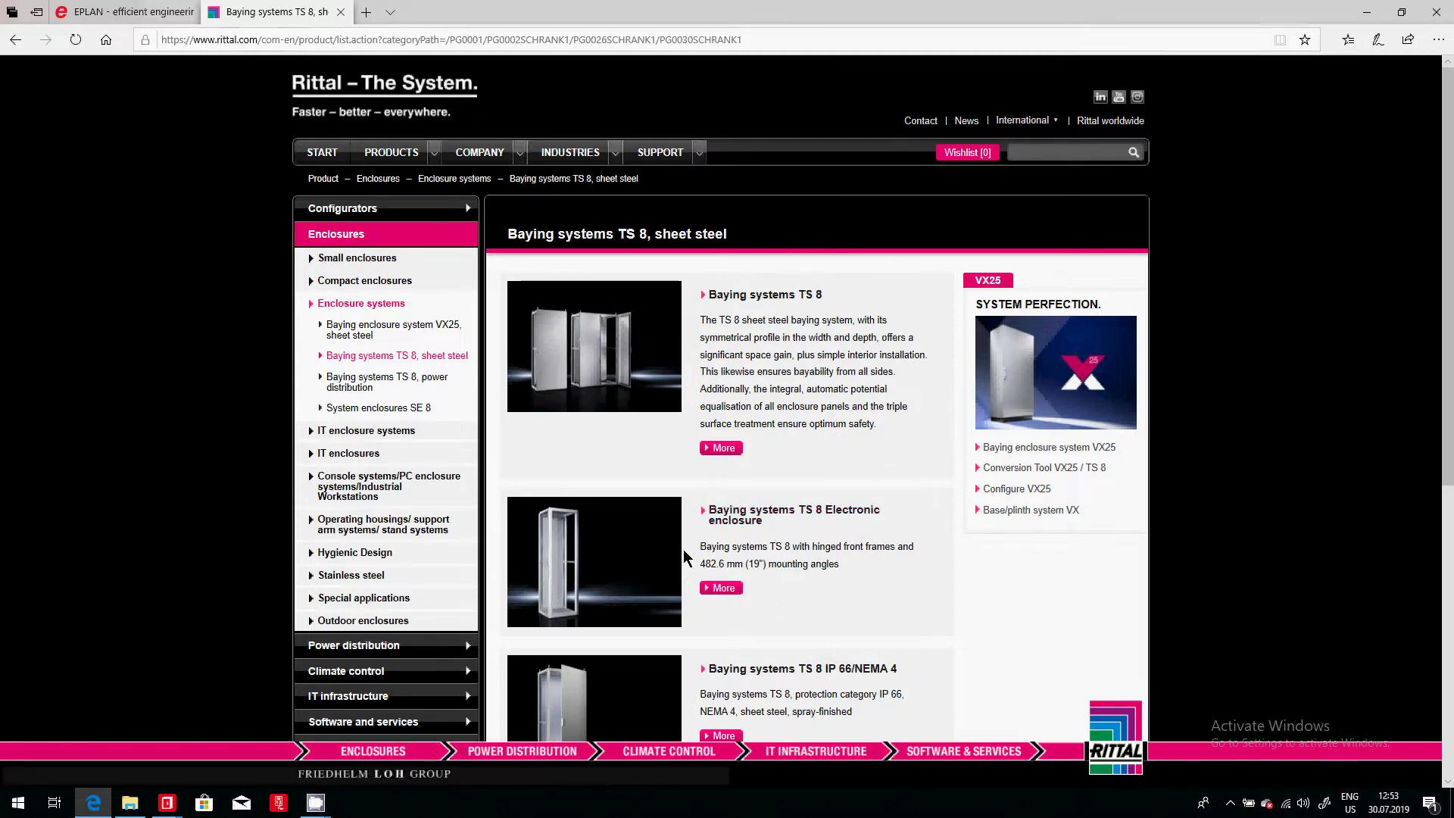
pyautogui.click(571, 562)
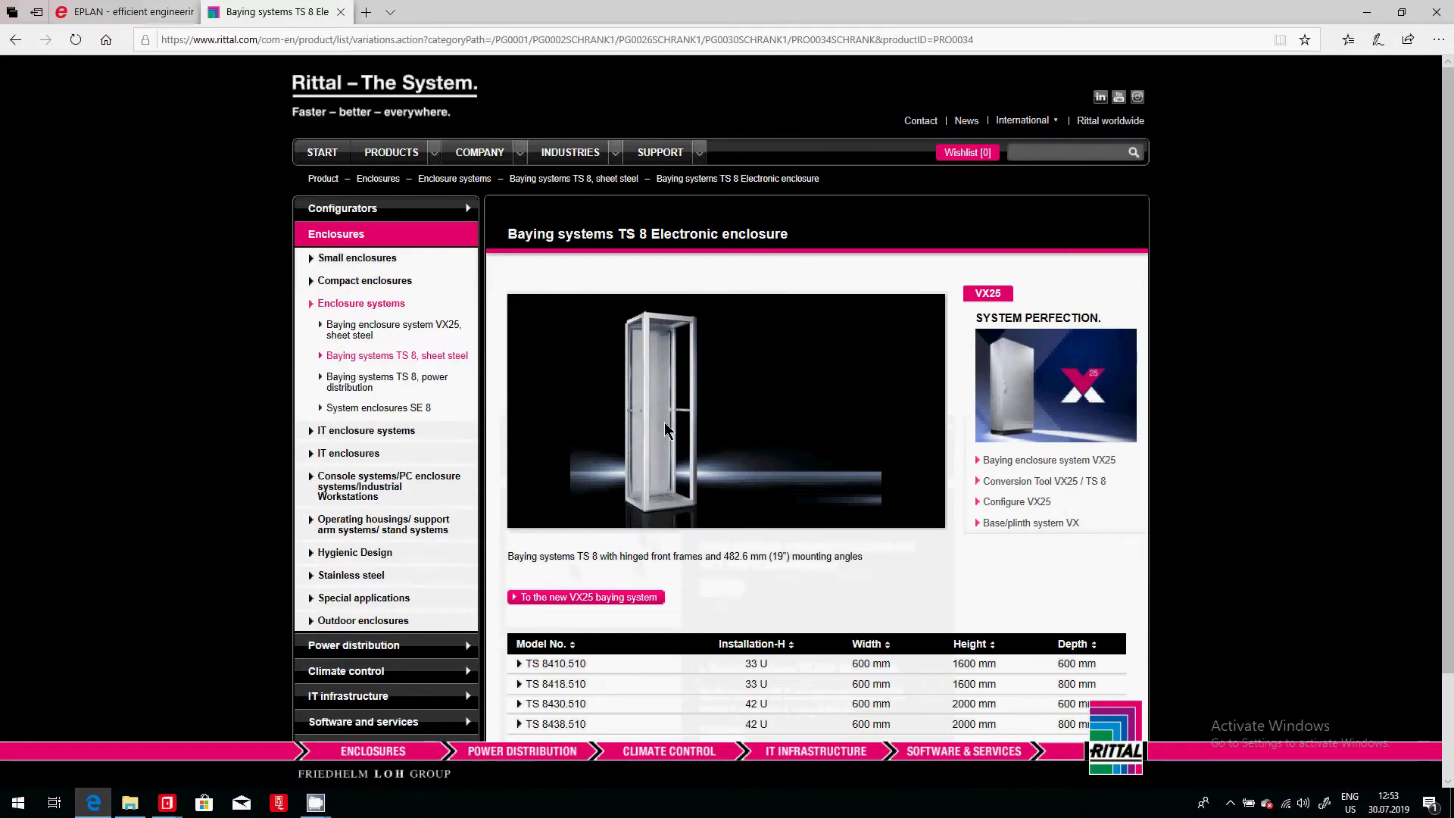
pyautogui.scroll(-2, 667, 424)
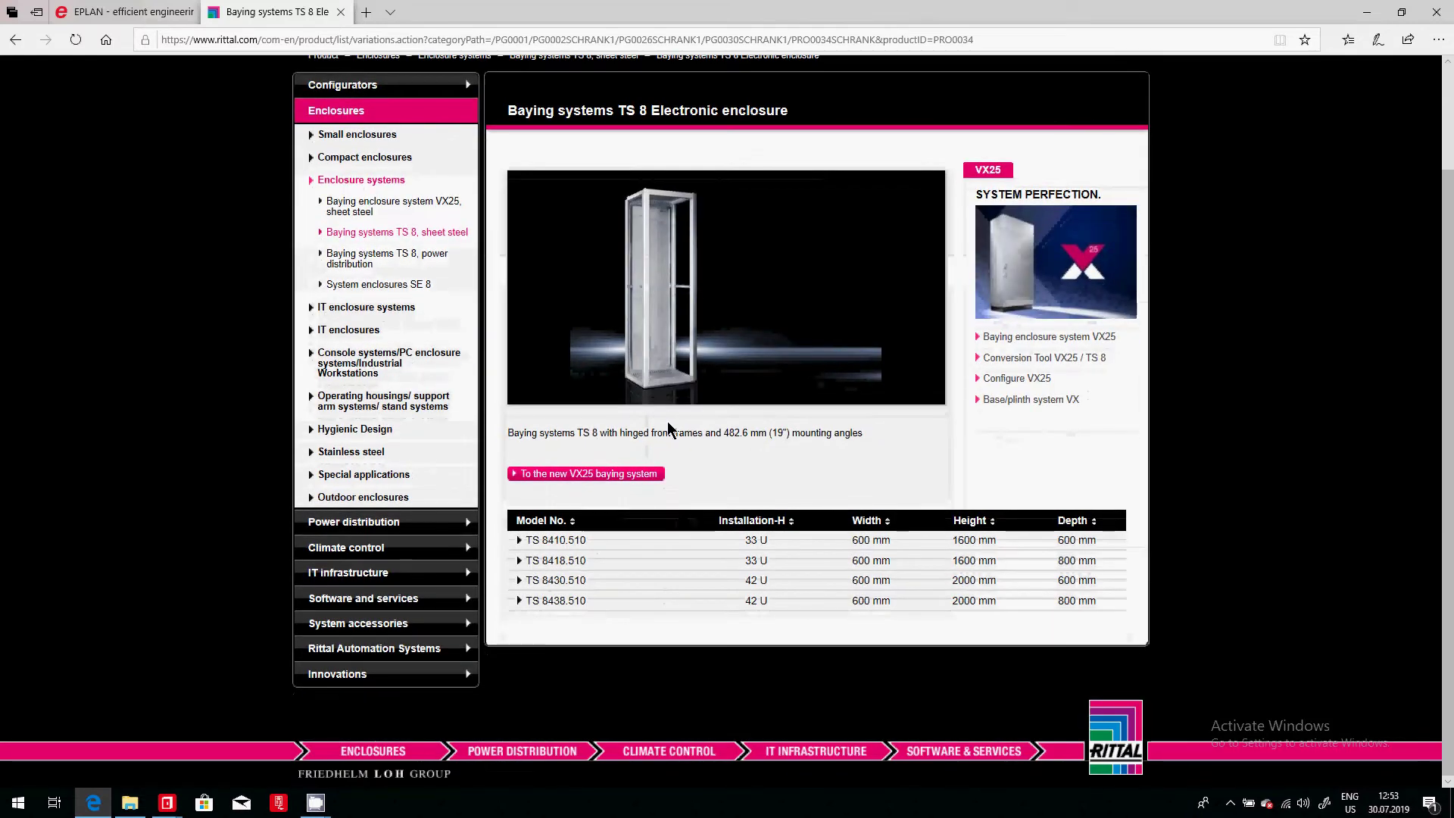
pyautogui.scroll(2, 669, 429)
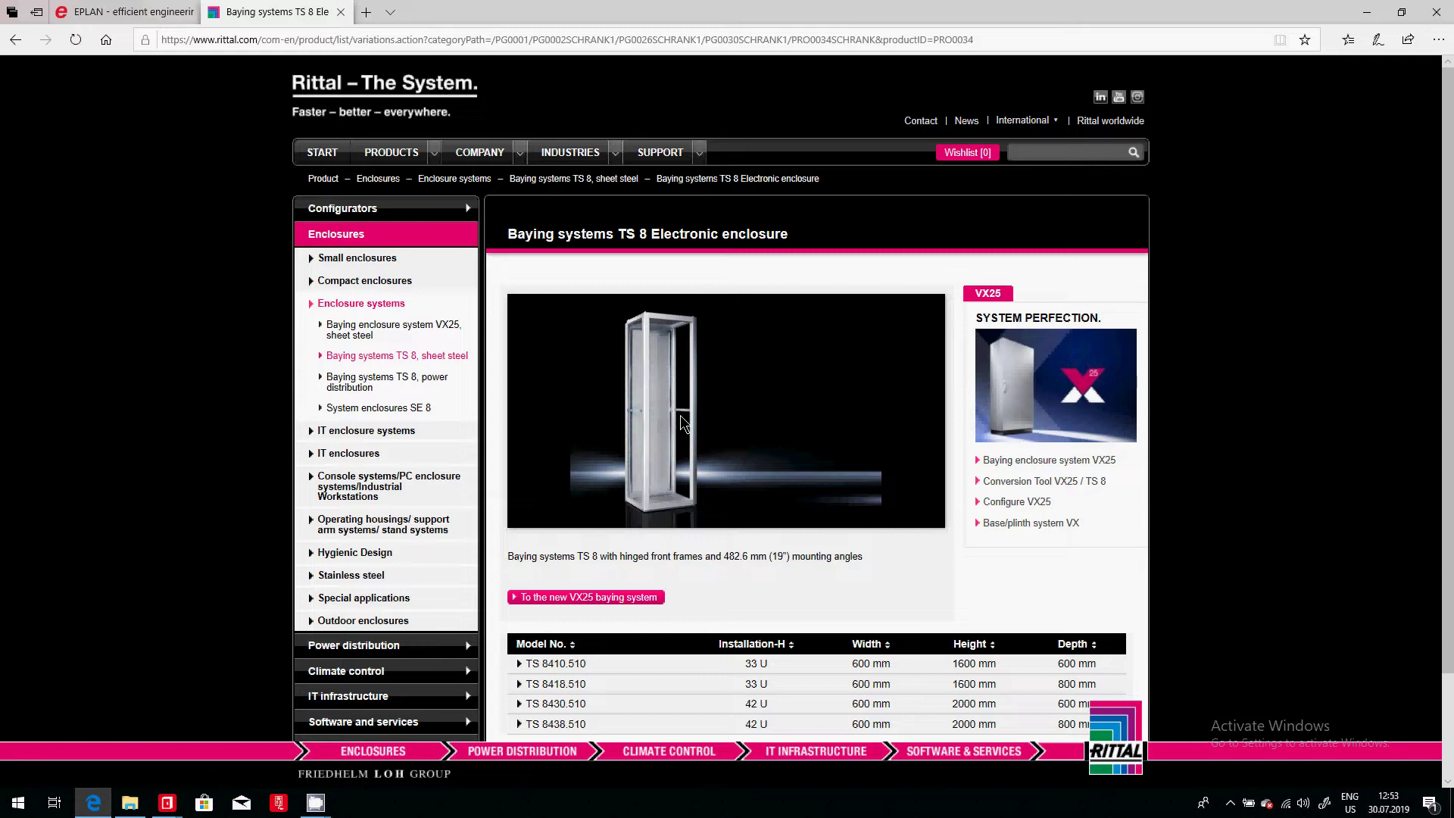
# Switch to the EPLAN Pro Panel project Rittal_2019-07 and open the accessory selection for the 3D enclosure.
pyautogui.hotkey('alt', 'Tab')
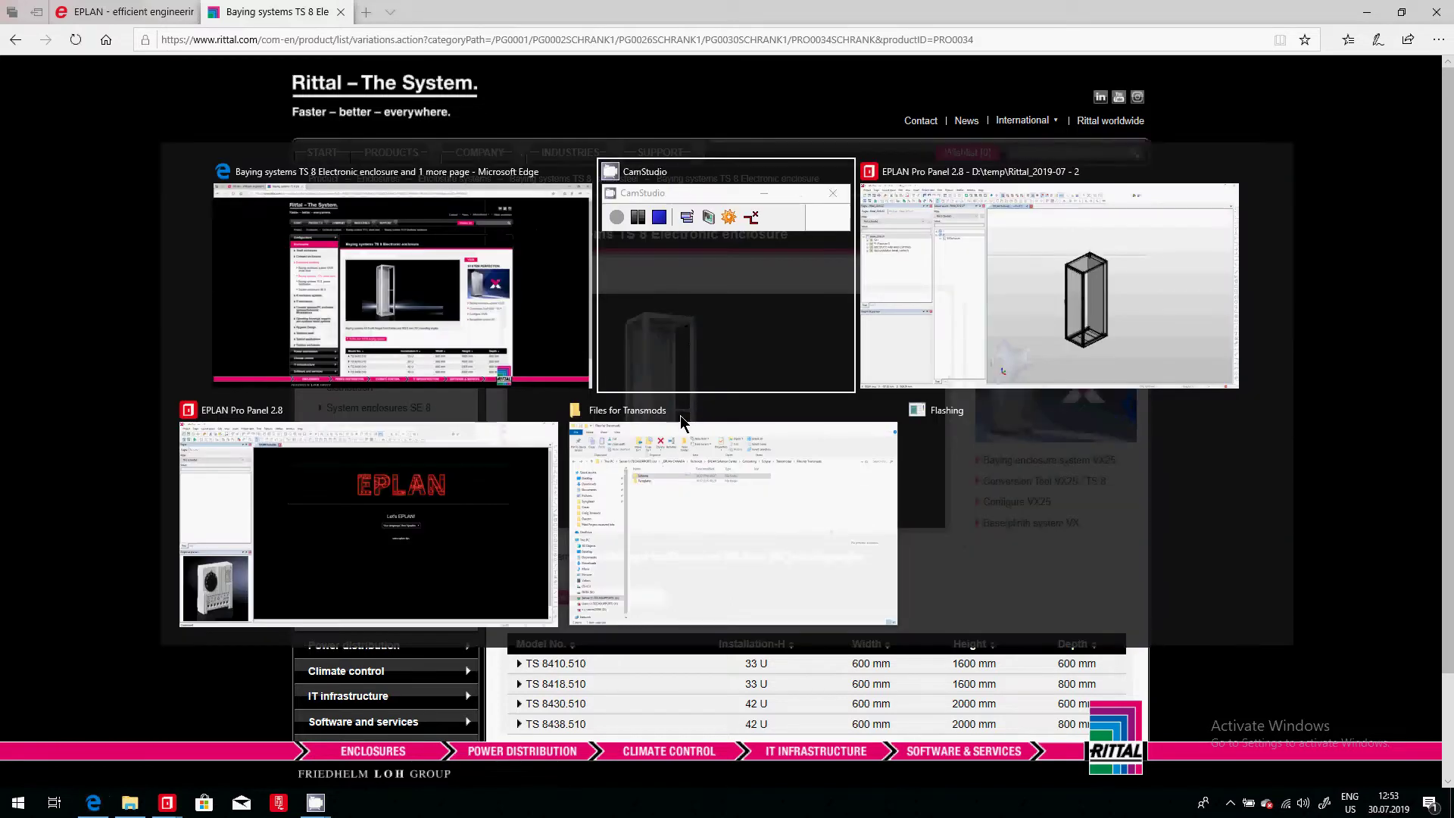
pyautogui.hotkey('alt', 'Tab')
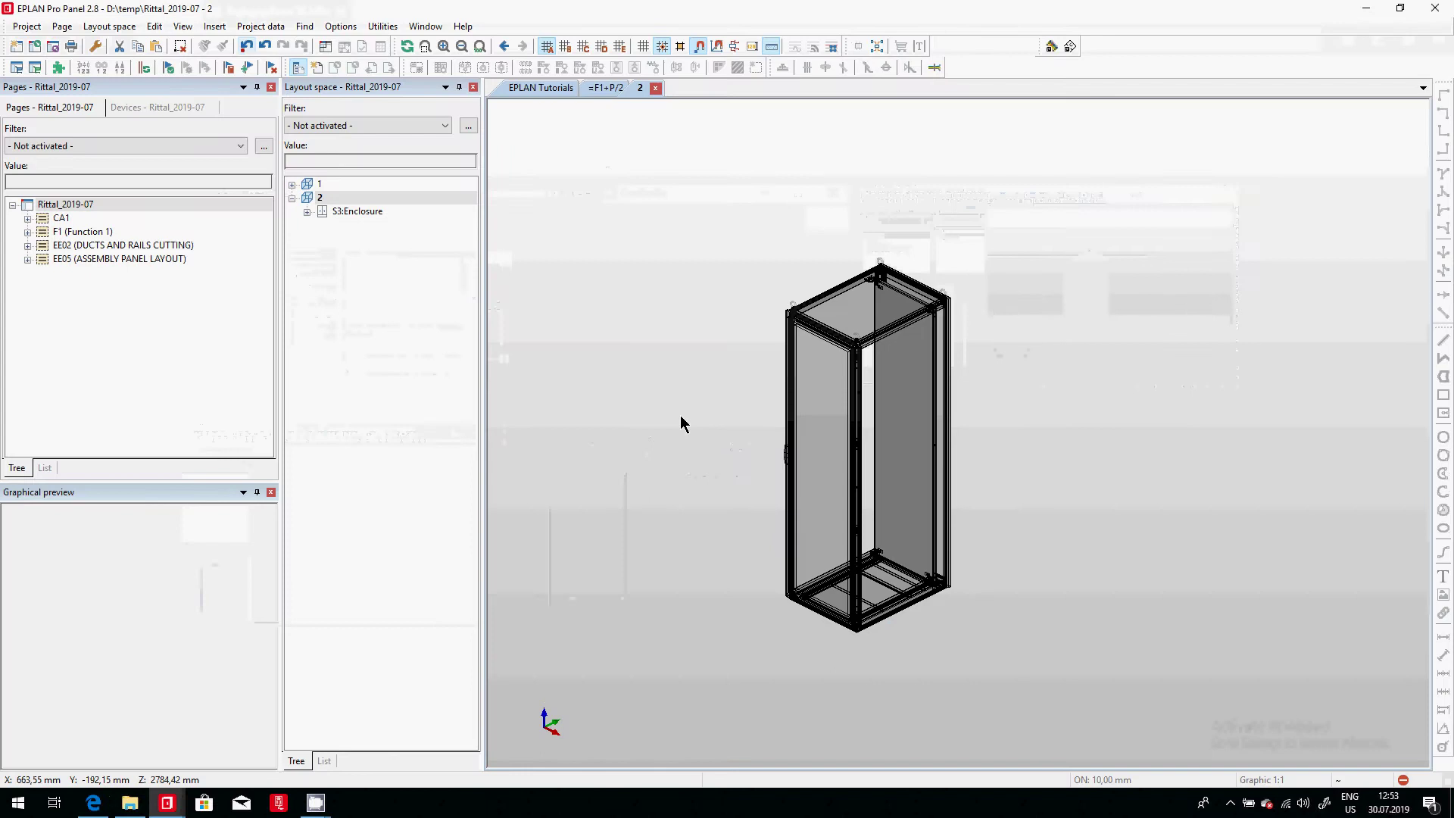
pyautogui.click(817, 446)
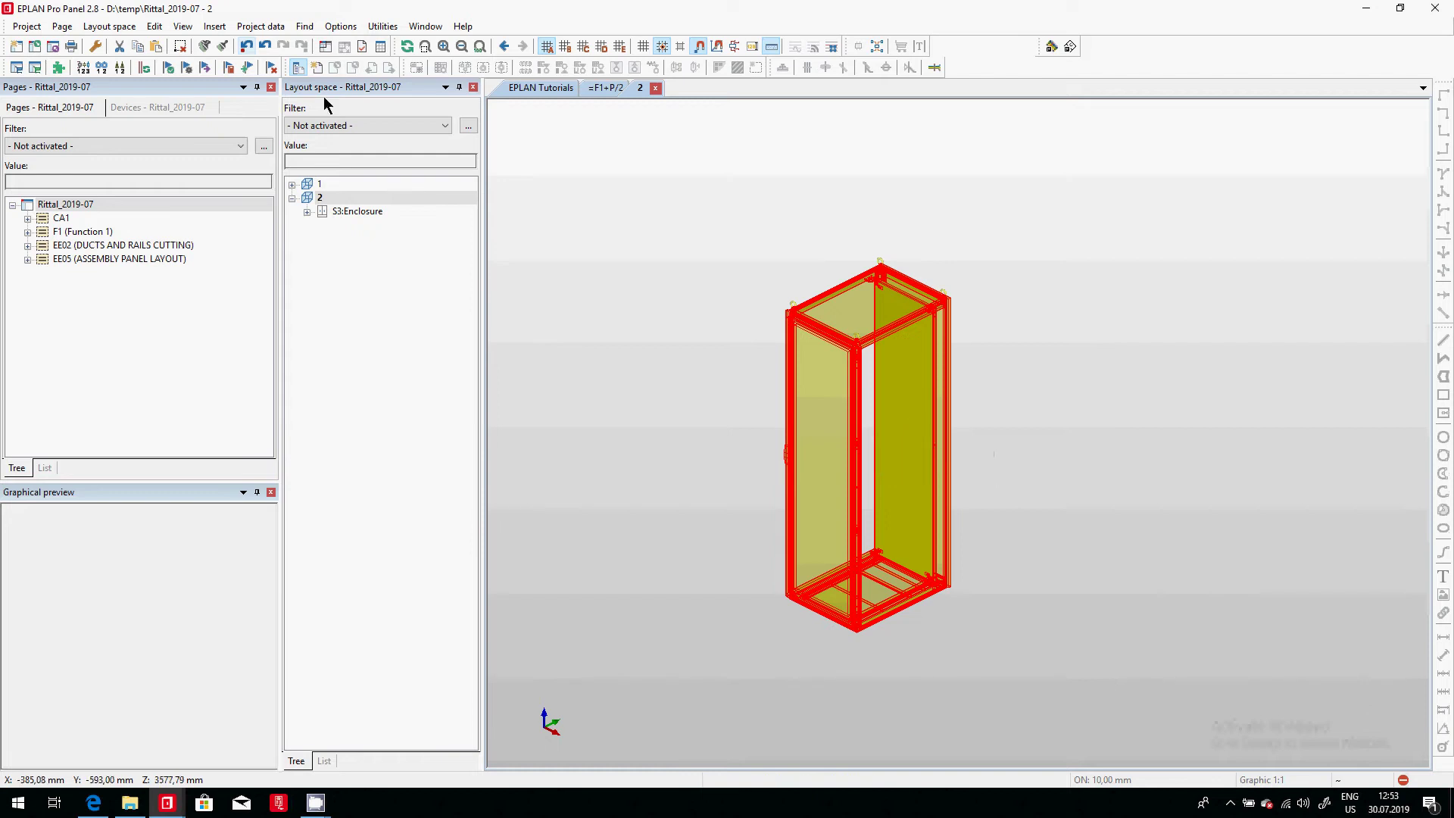
pyautogui.click(213, 28)
pyautogui.click(249, 99)
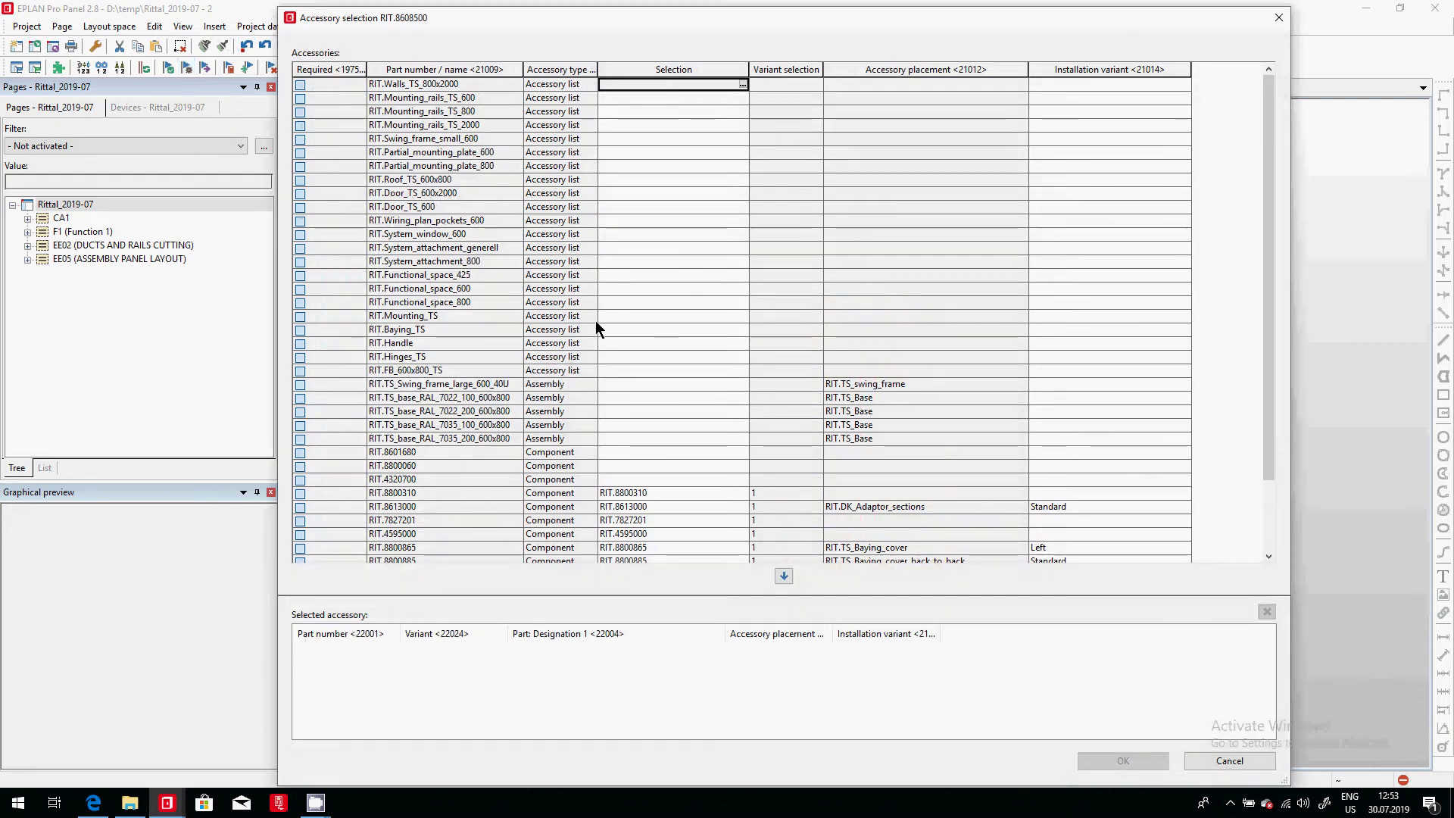
# Examine the RIT.TS_base_RAL_7035_100_600x800 entry in the accessory selection, then close it without adding an accessory.
pyautogui.scroll(-2, 595, 320)
pyautogui.click(488, 341)
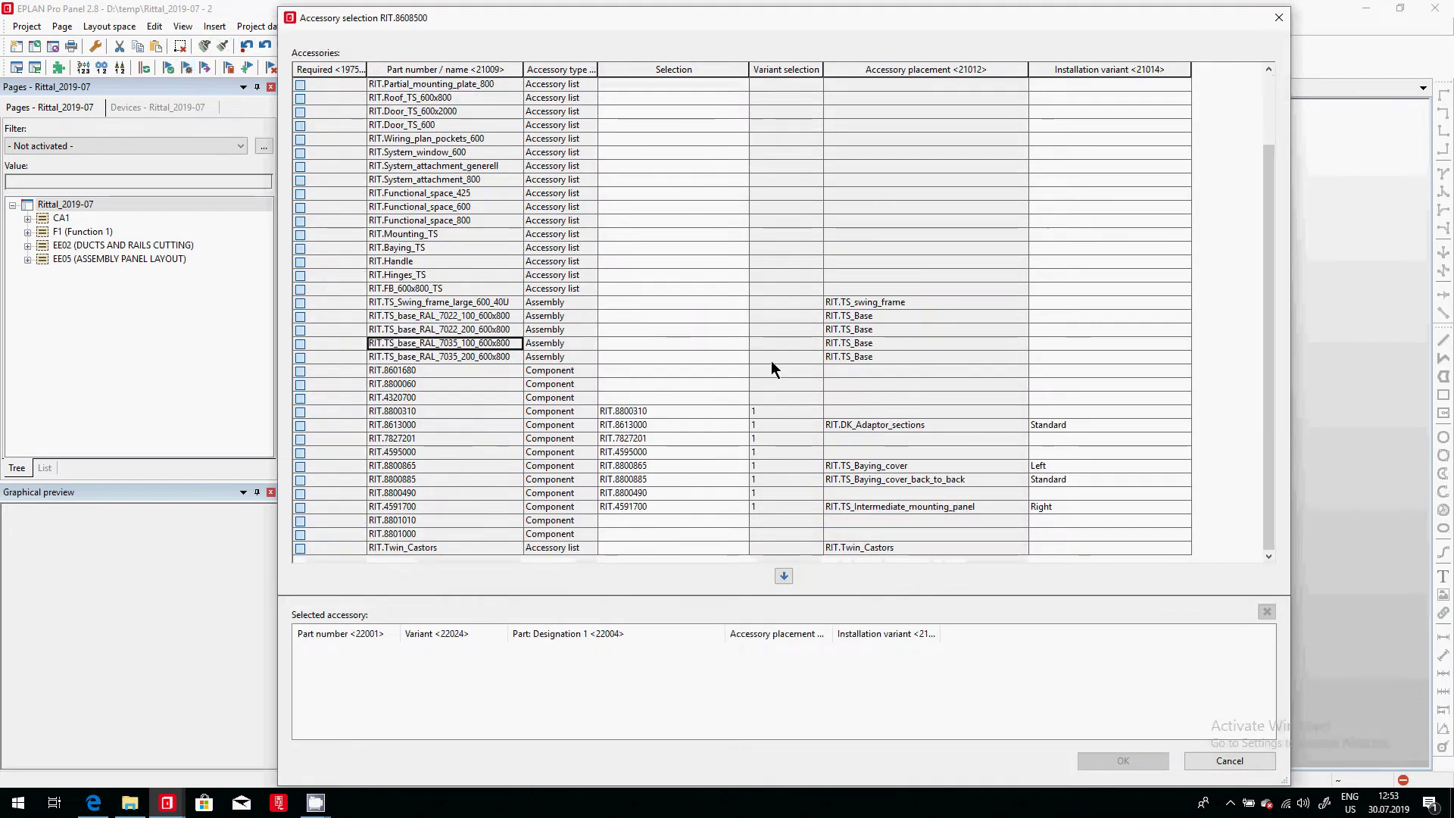
pyautogui.click(739, 344)
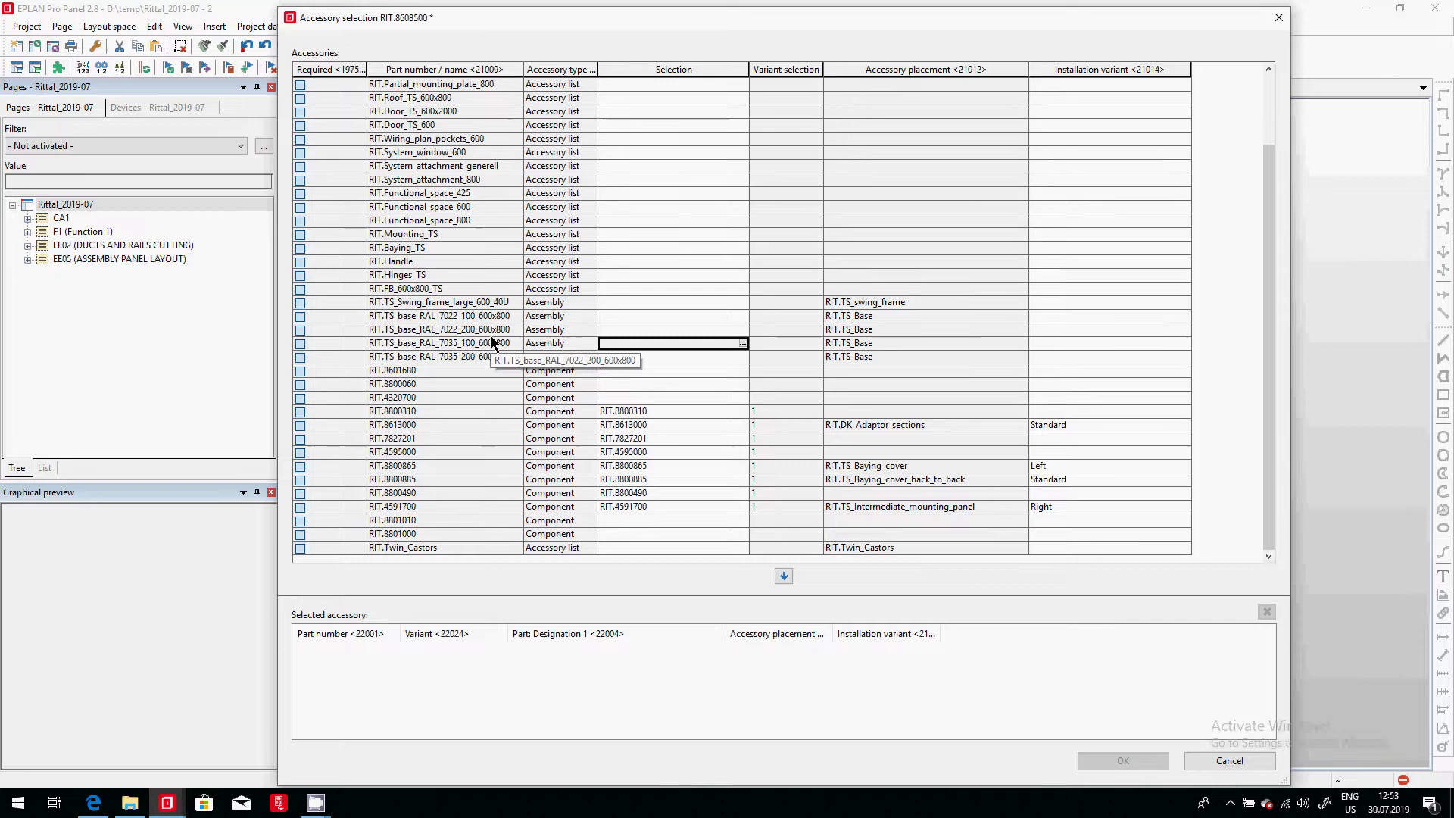
pyautogui.press('Escape')
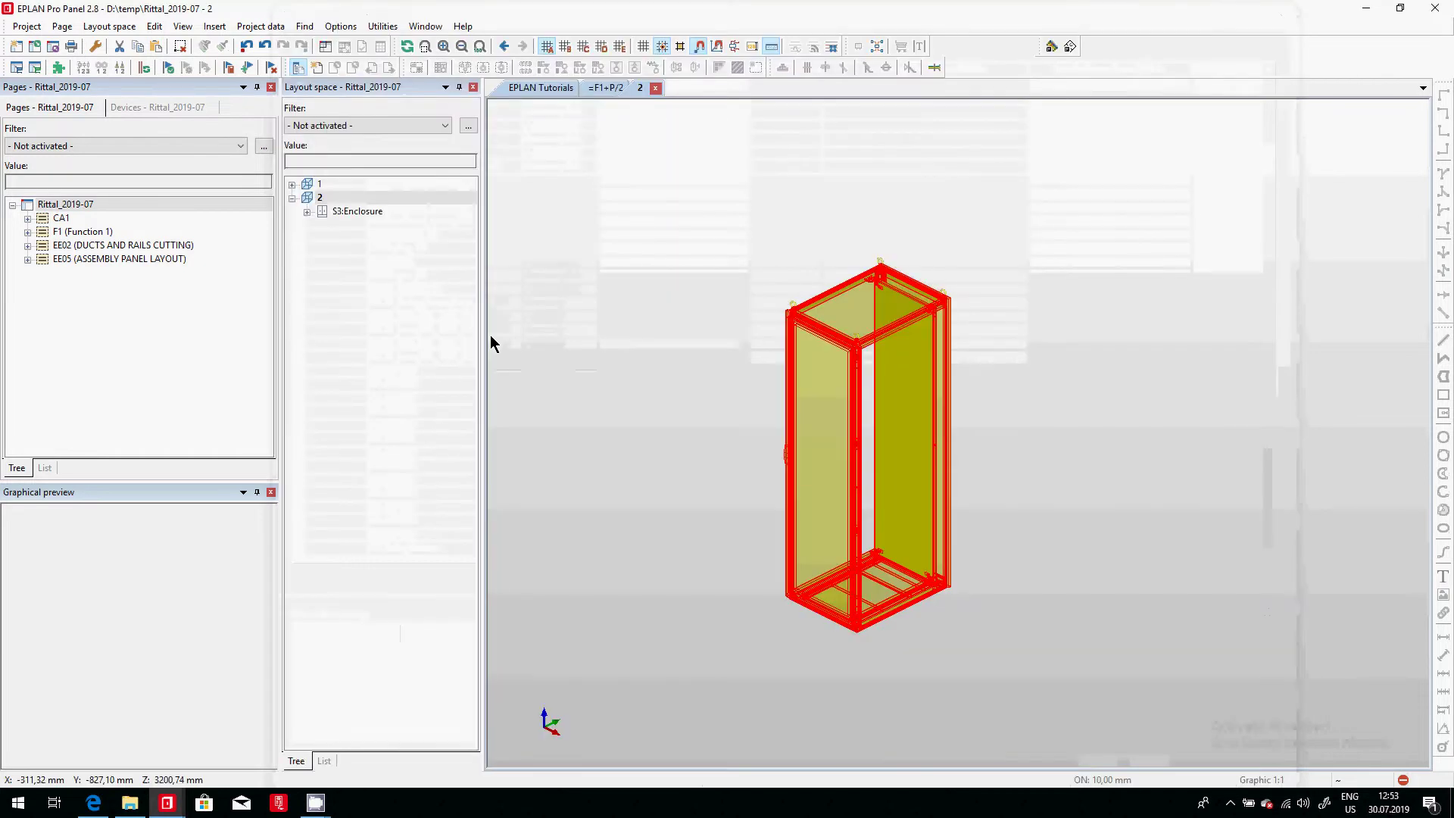
# Switch to the EPLAN window showing Parts management and select the Accessory list category.
pyautogui.hotkey('alt', 'Tab')
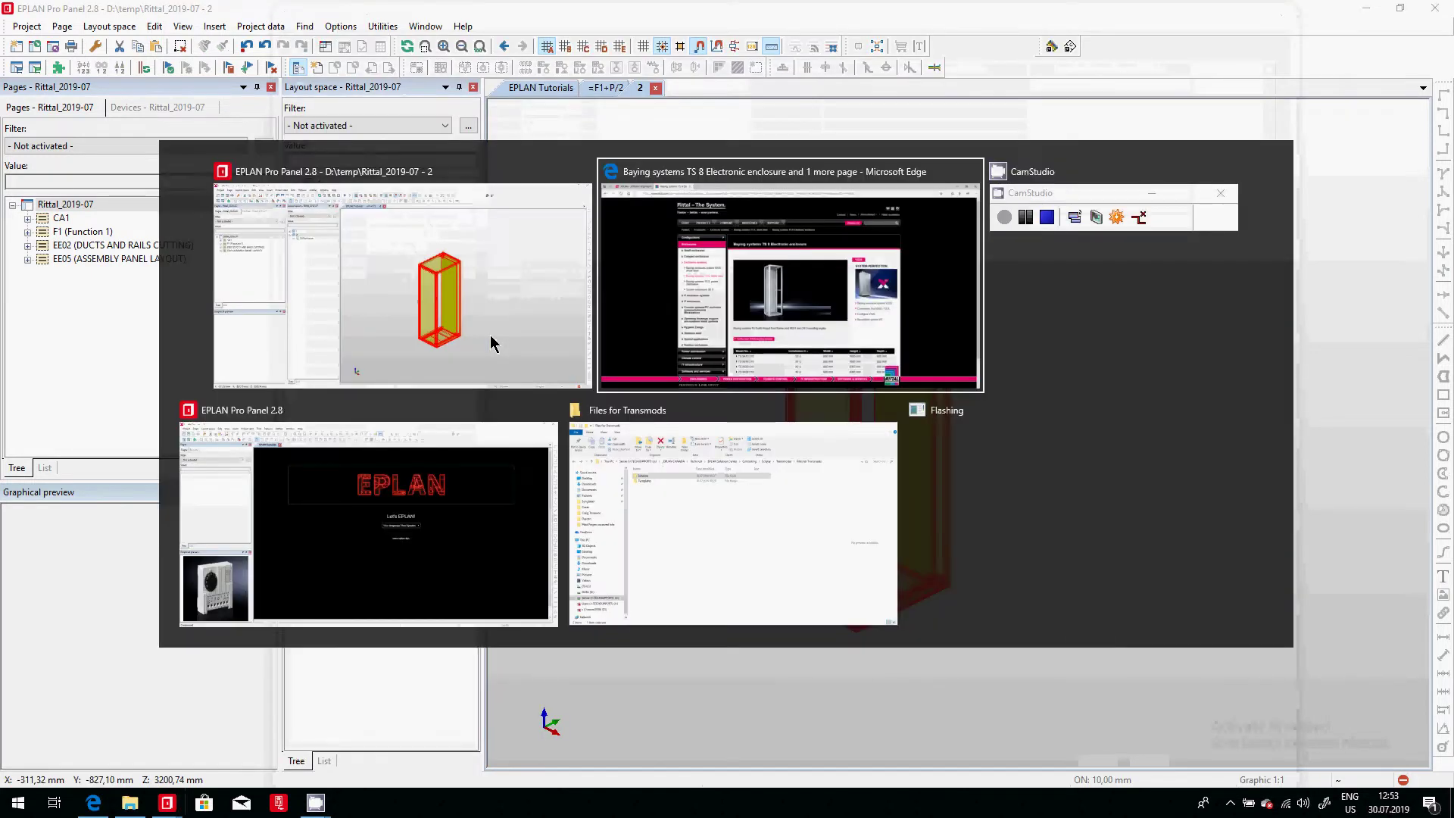
pyautogui.hotkey('alt', 'Tab')
pyautogui.hotkey('alt', 'Tab')
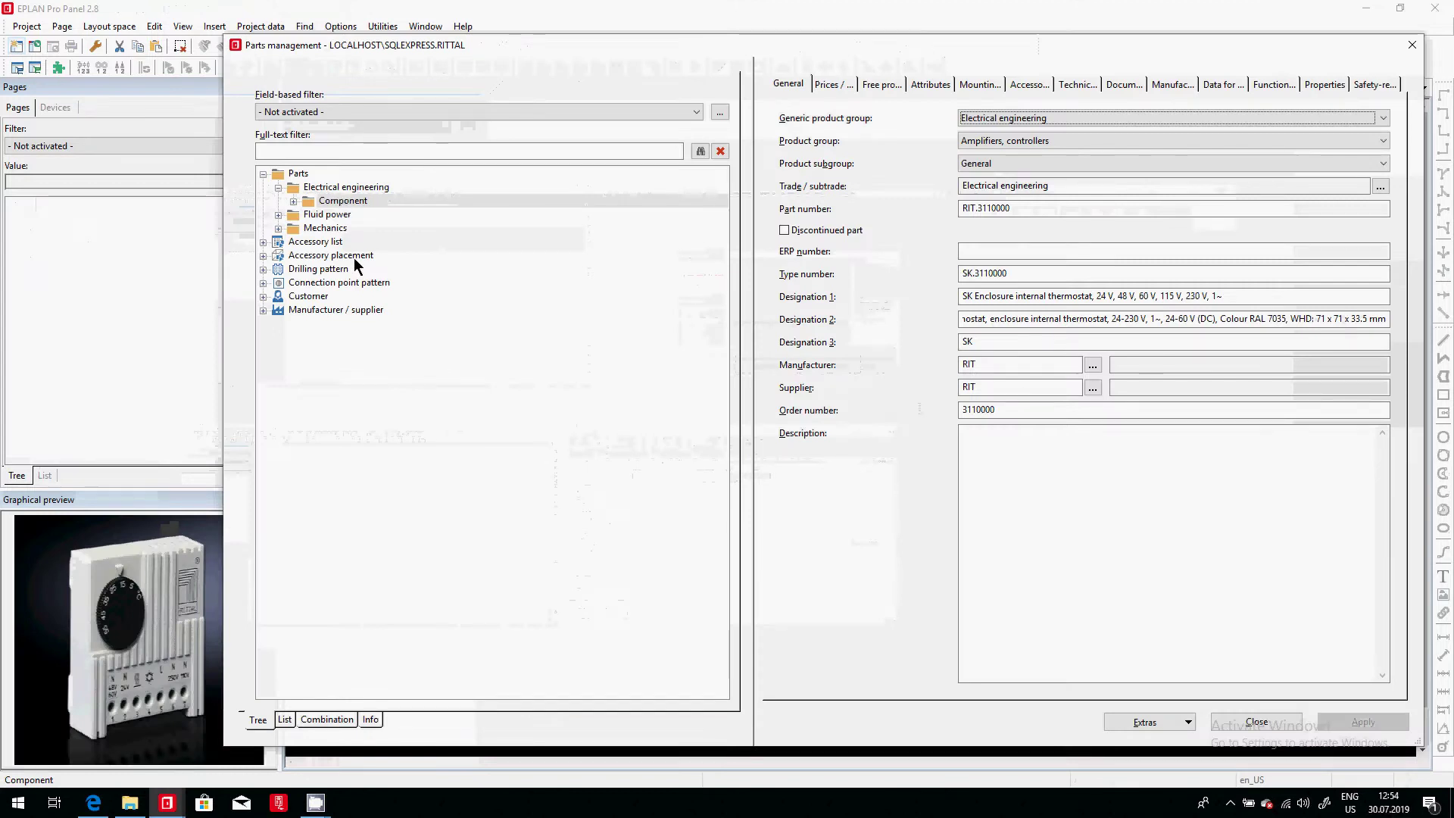
pyautogui.click(317, 241)
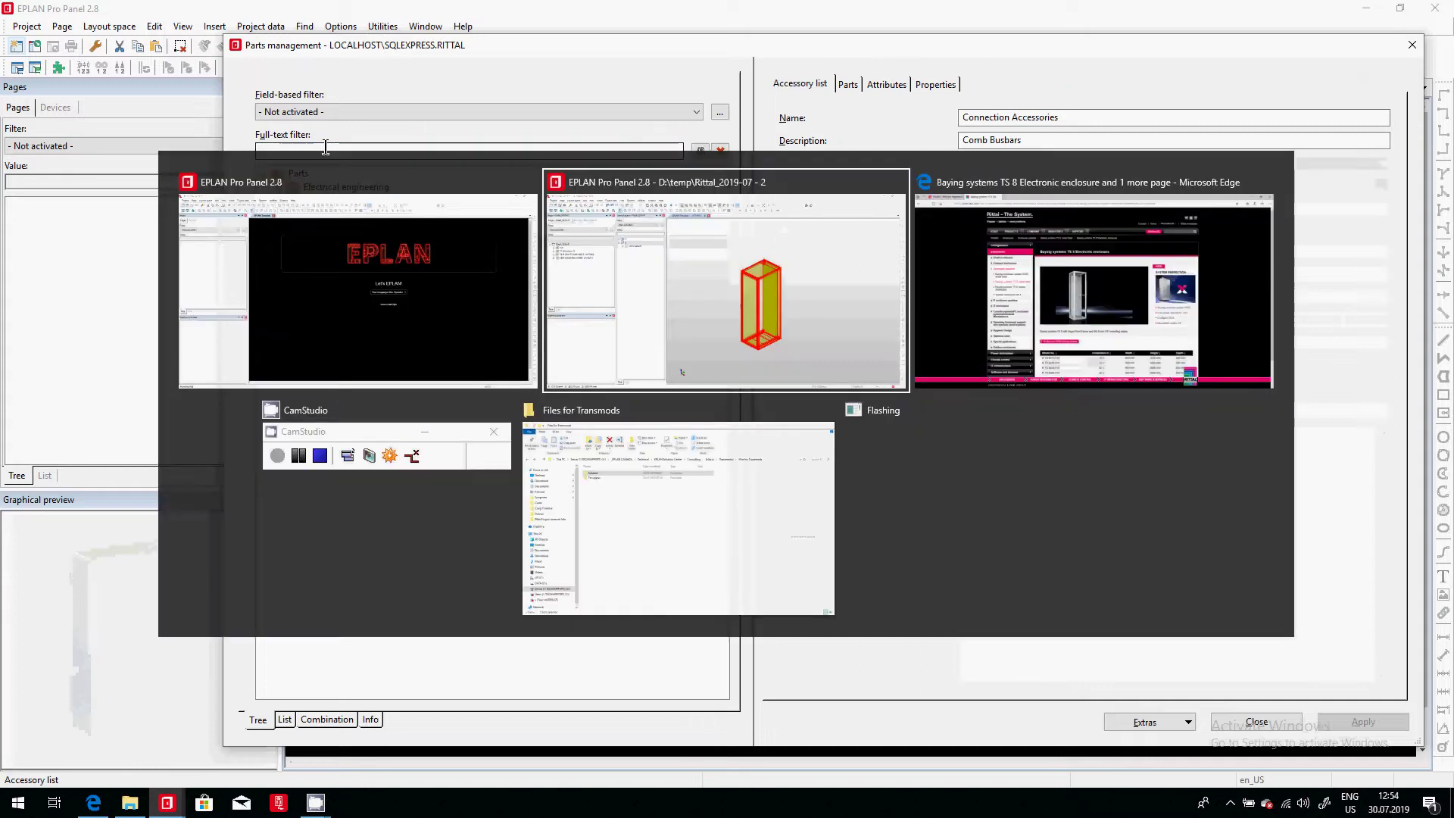
# Copy the part number RIT.8608500 from the 3D enclosure's properties in the Rittal_2019-07 project.
pyautogui.hotkey('alt', 'Tab')
pyautogui.hotkey('alt', 'Tab')
pyautogui.click(684, 309)
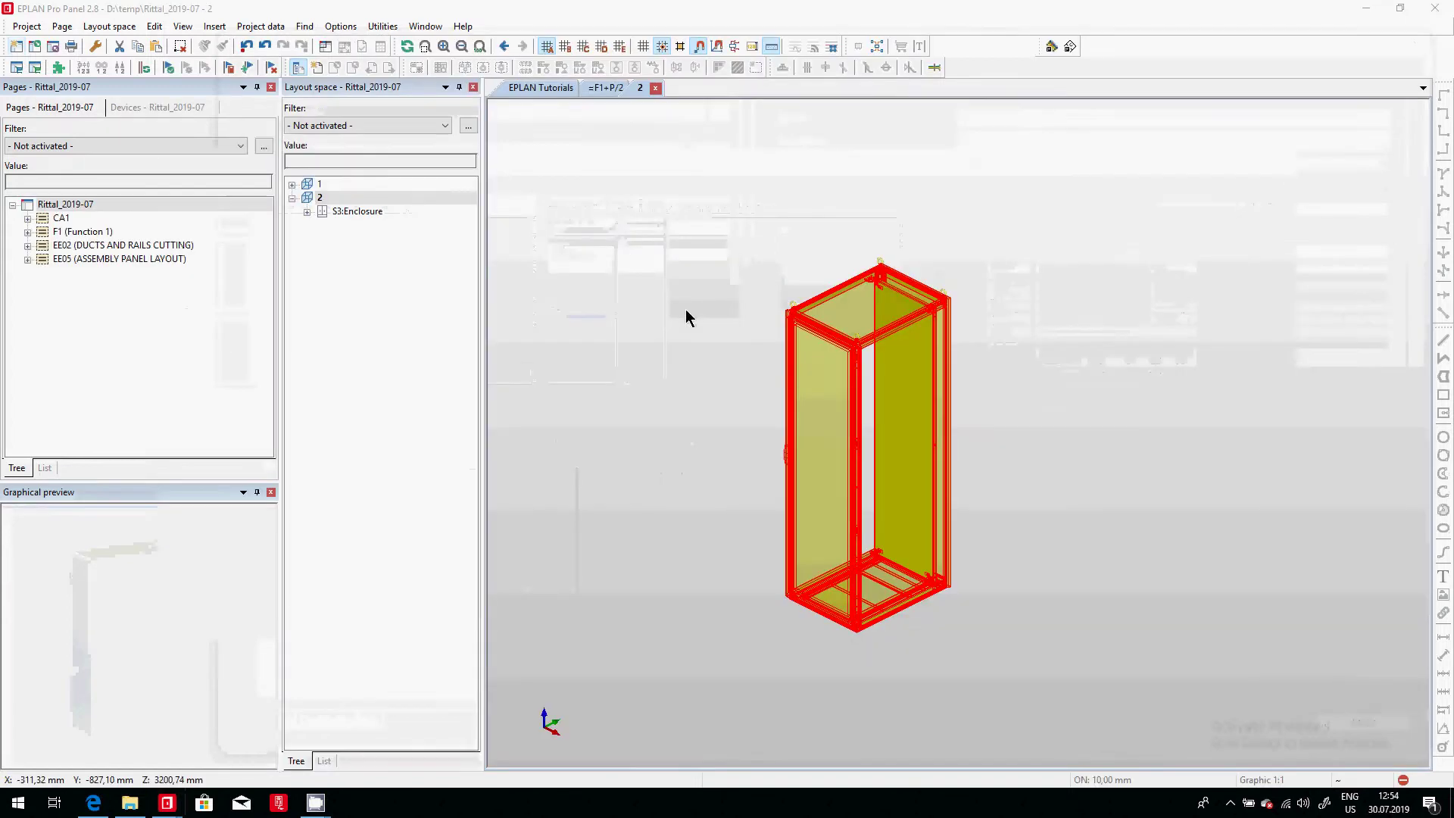
pyautogui.doubleClick(818, 452)
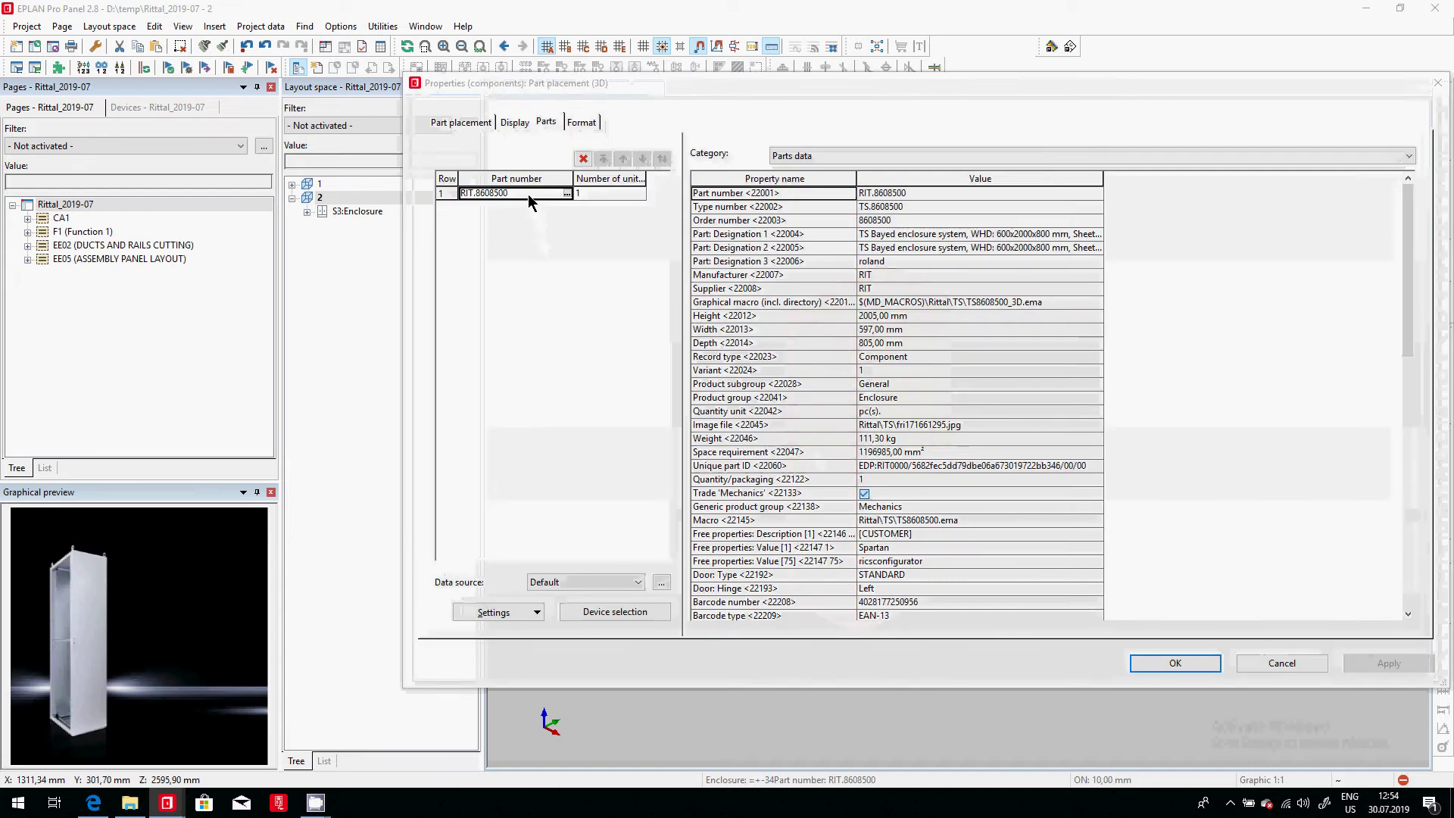
pyautogui.click(529, 194)
pyautogui.hotkey('ctrl', 'c')
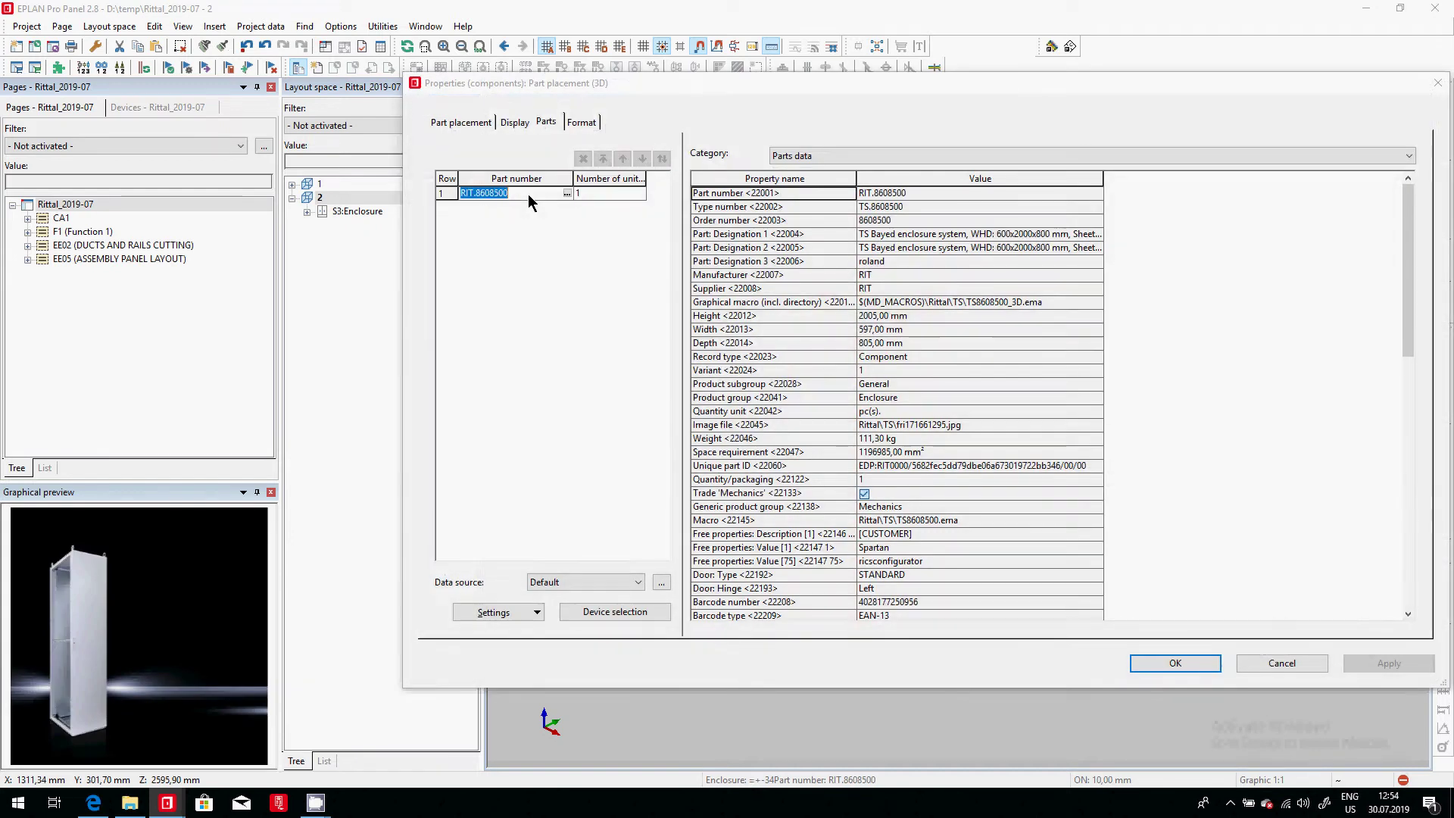
pyautogui.press('Escape')
# Filter Parts management for RIT.8608500 and select all part numbers among that enclosure's accessories.
pyautogui.hotkey('alt', 'Tab')
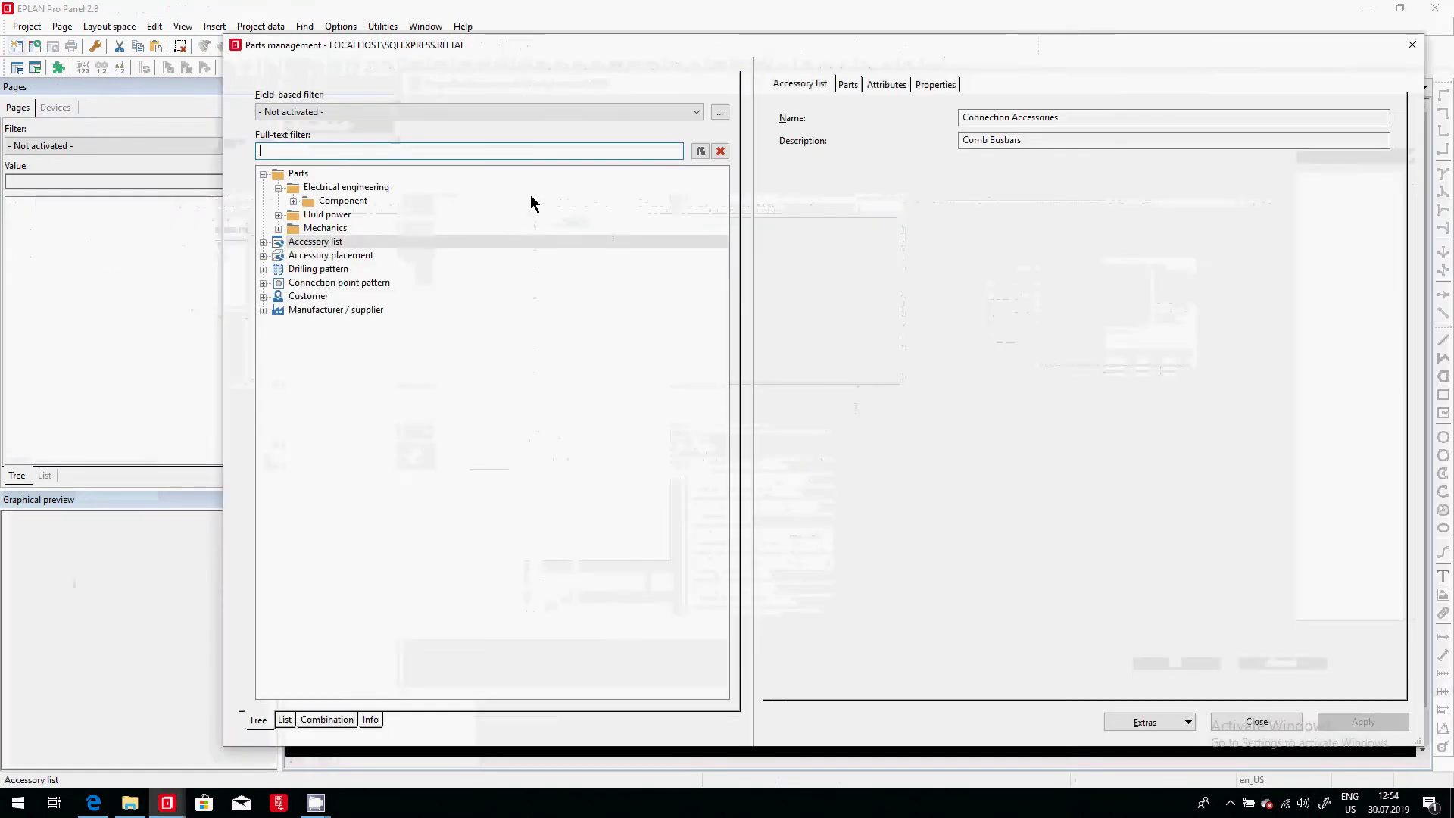
pyautogui.hotkey('ctrl', 'v')
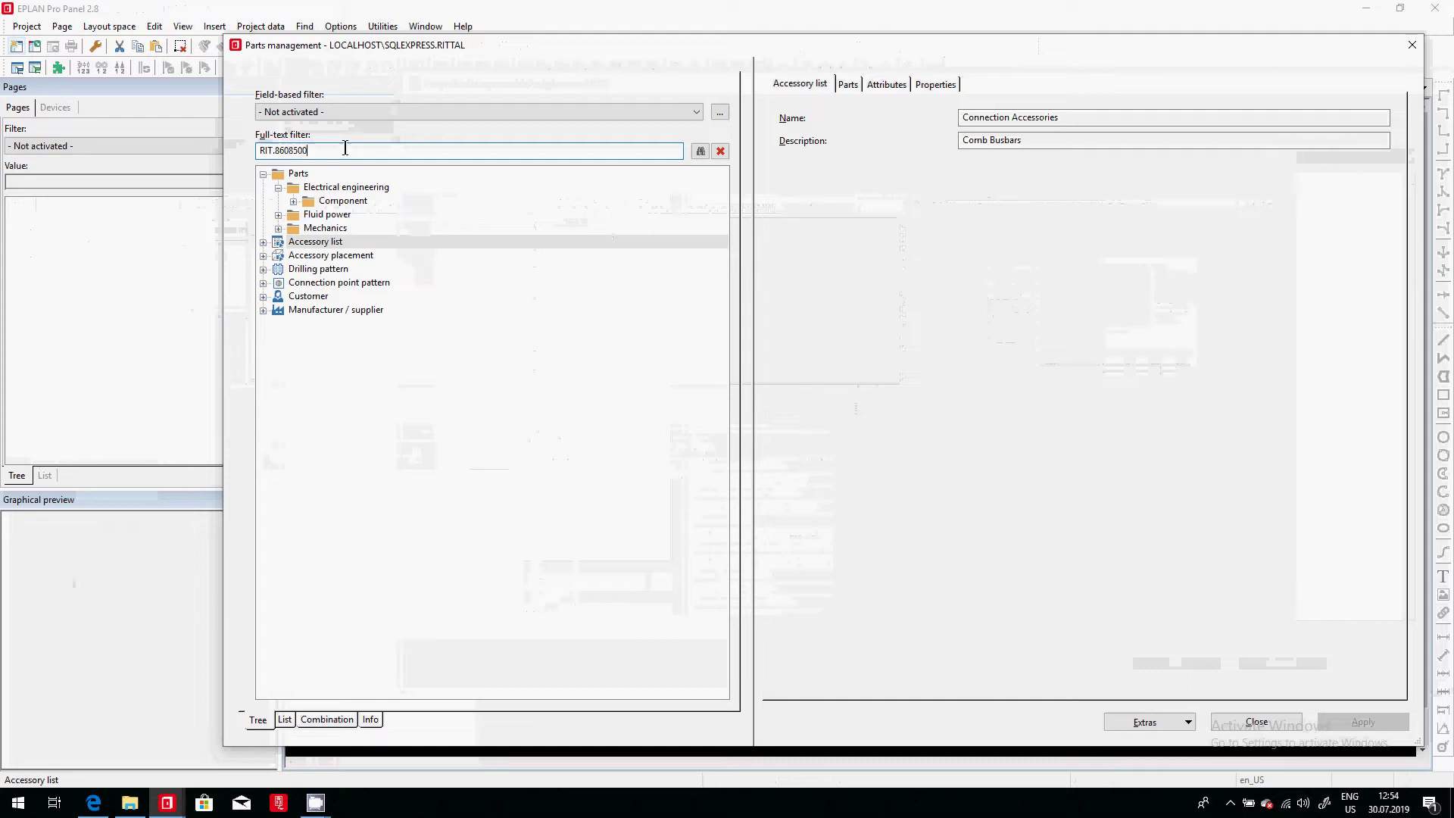
pyautogui.click(698, 151)
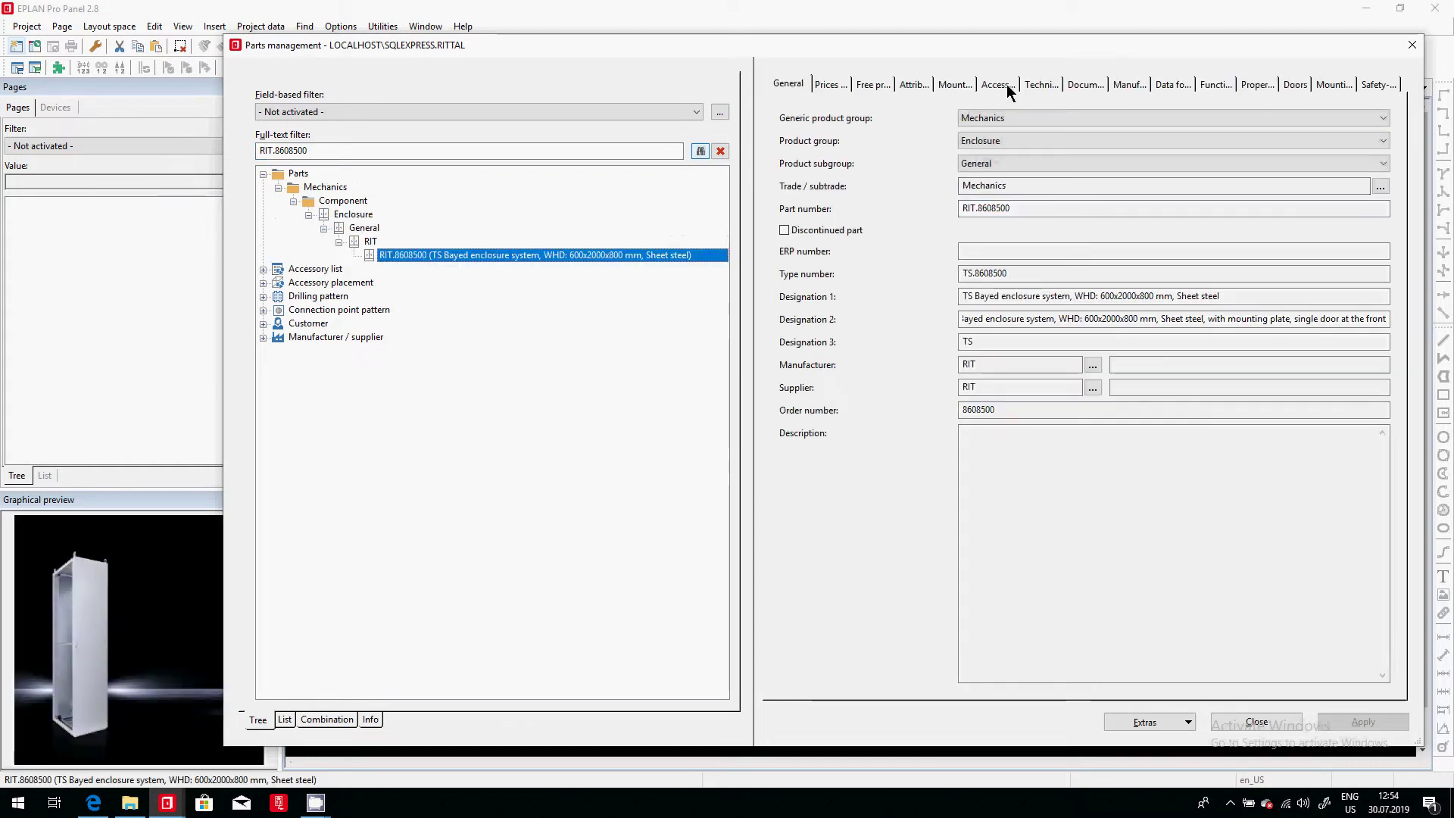
pyautogui.click(998, 84)
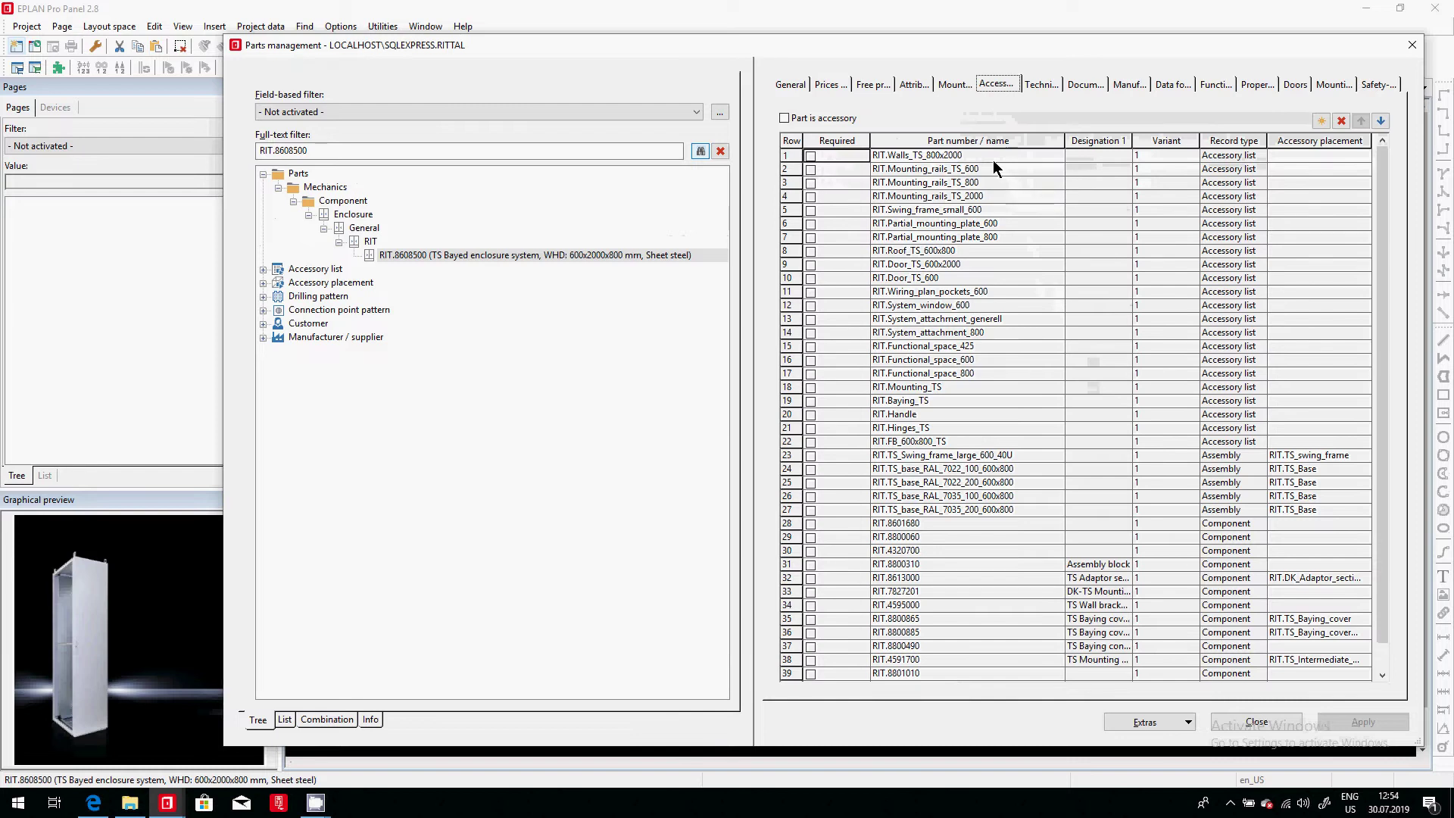
pyautogui.moveTo(990, 157); pyautogui.dragTo(1007, 677)
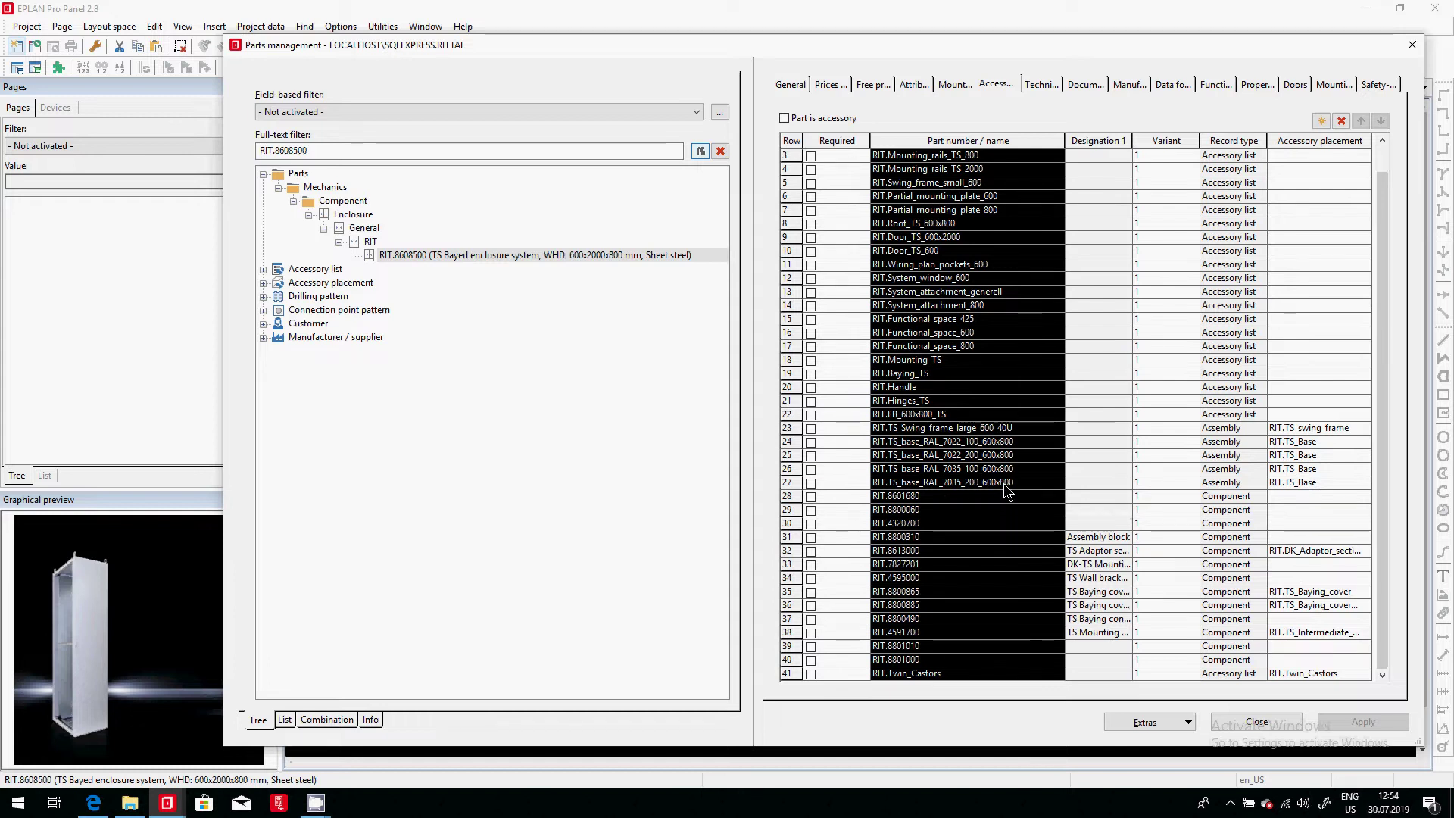
# Open the Book3 CSV file in Excel from the file selection of the parts record import.
pyautogui.click(1170, 721)
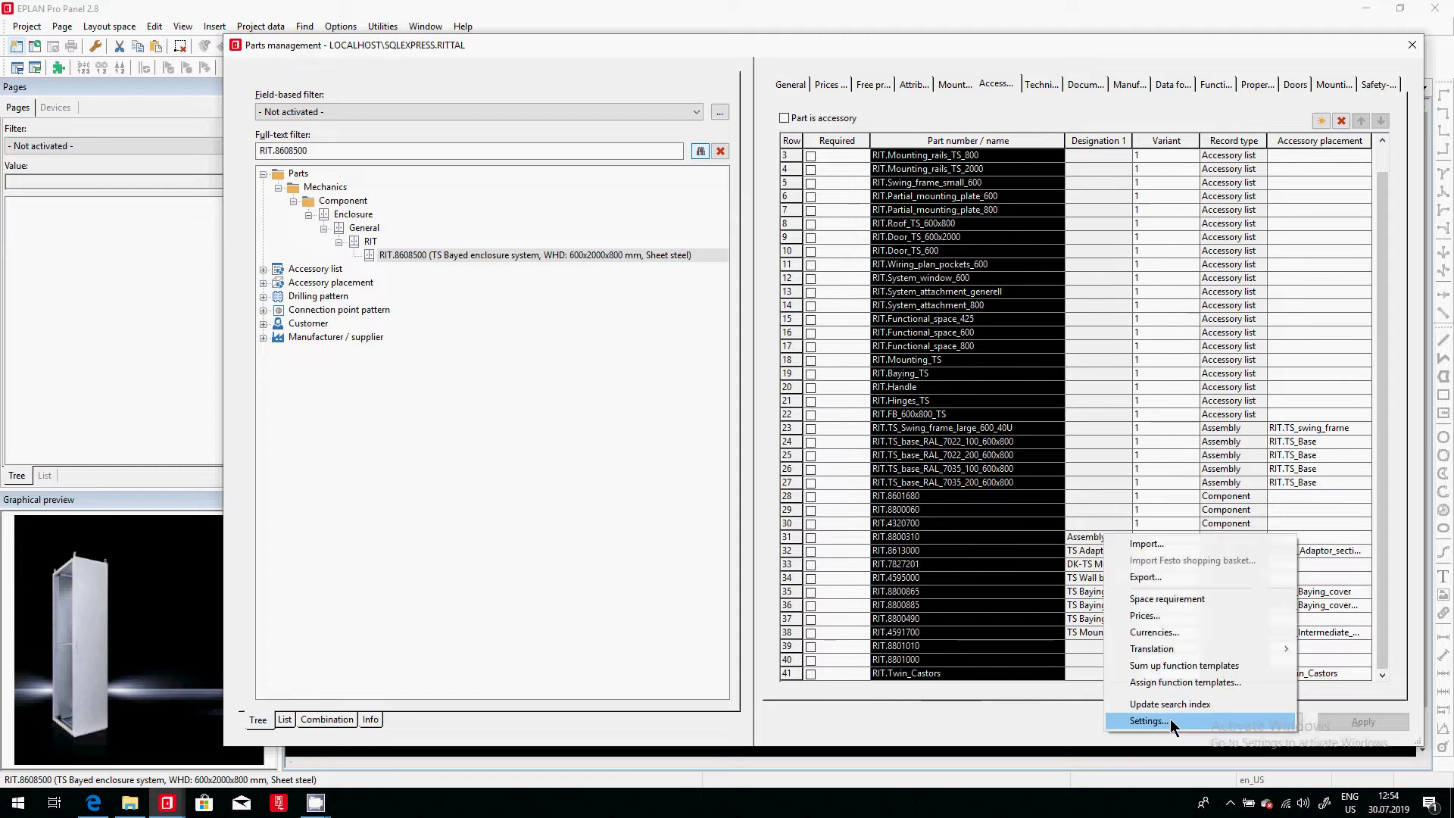
pyautogui.click(1176, 545)
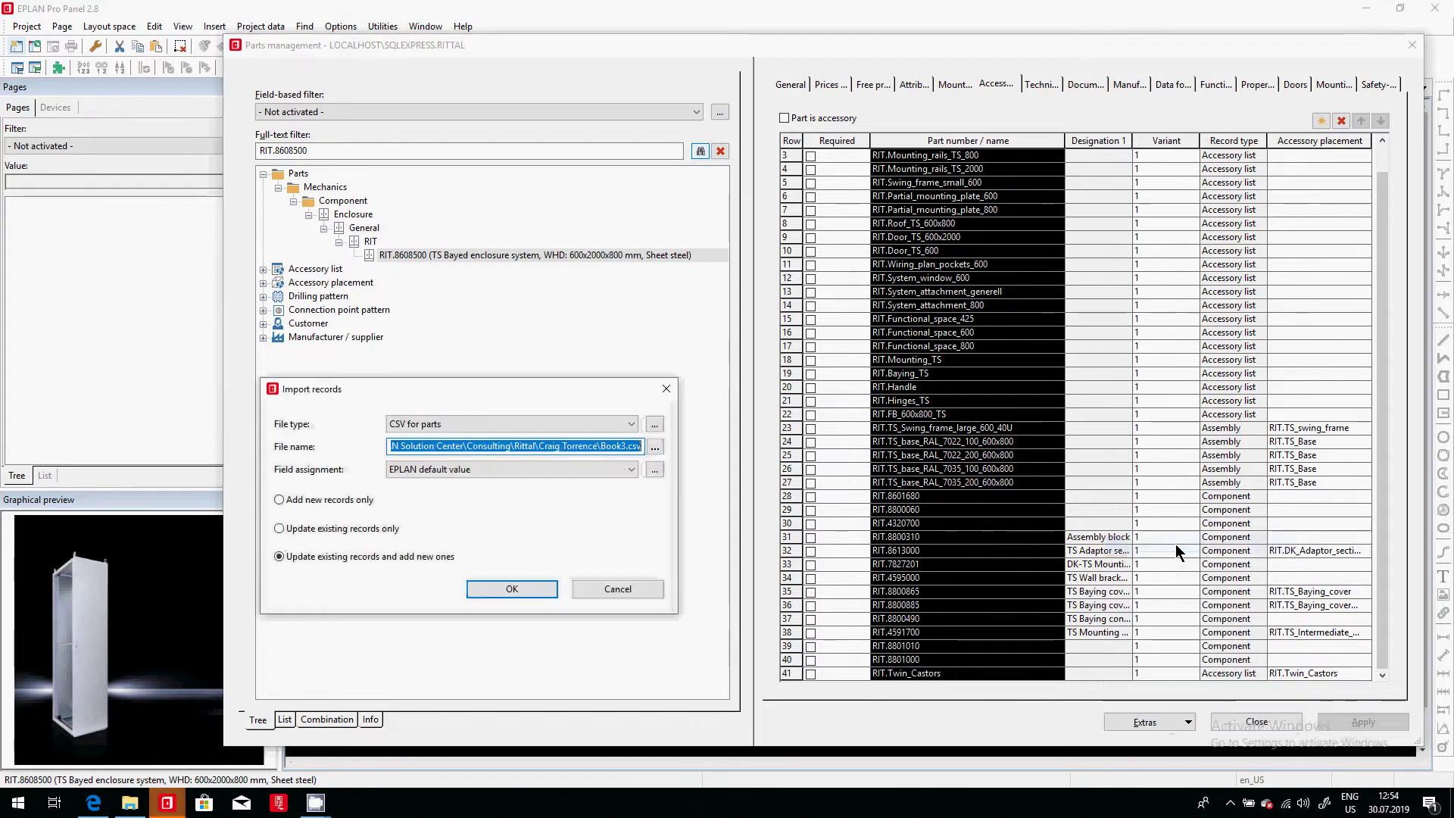
pyautogui.click(655, 446)
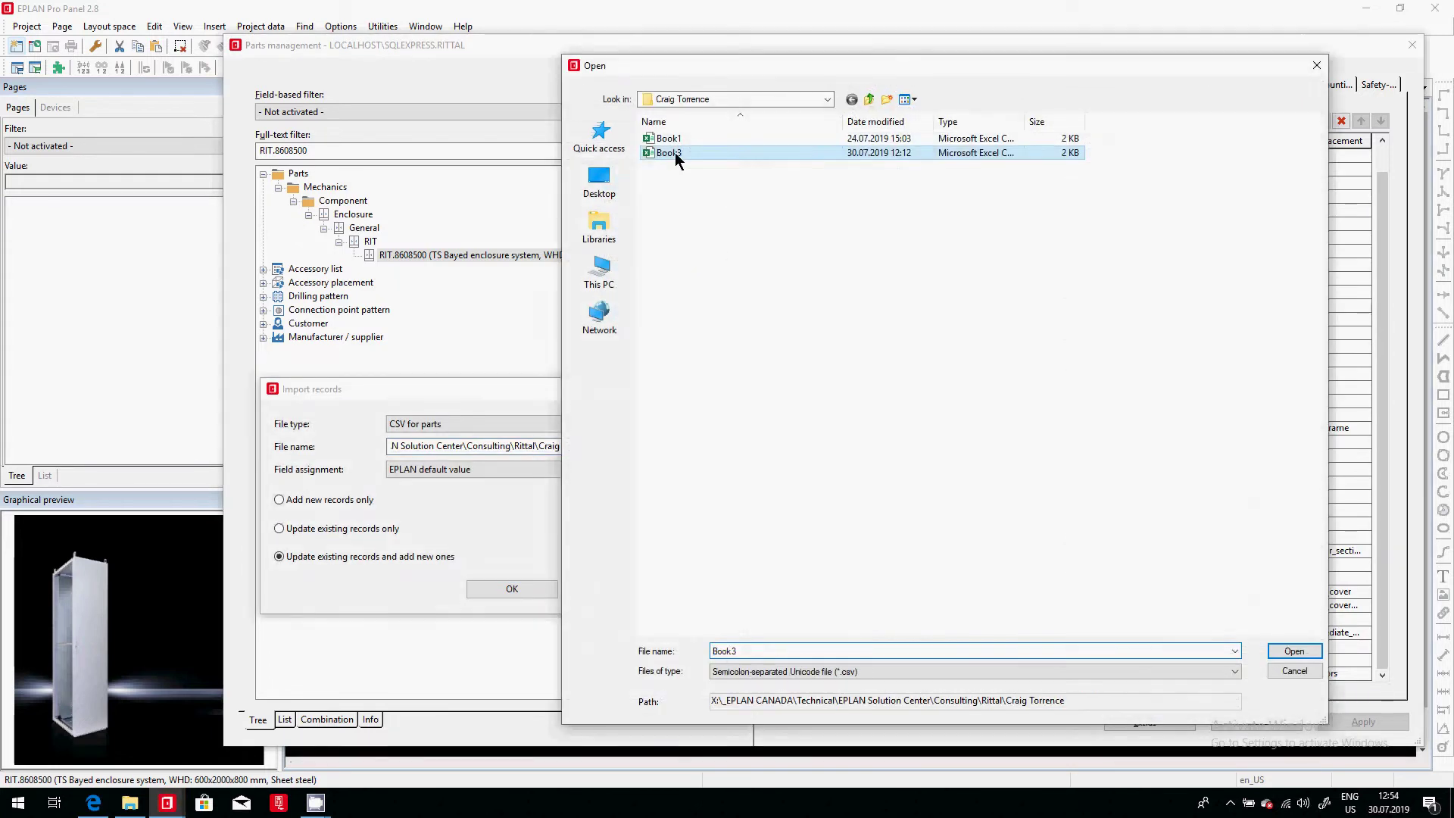
pyautogui.rightClick(732, 153)
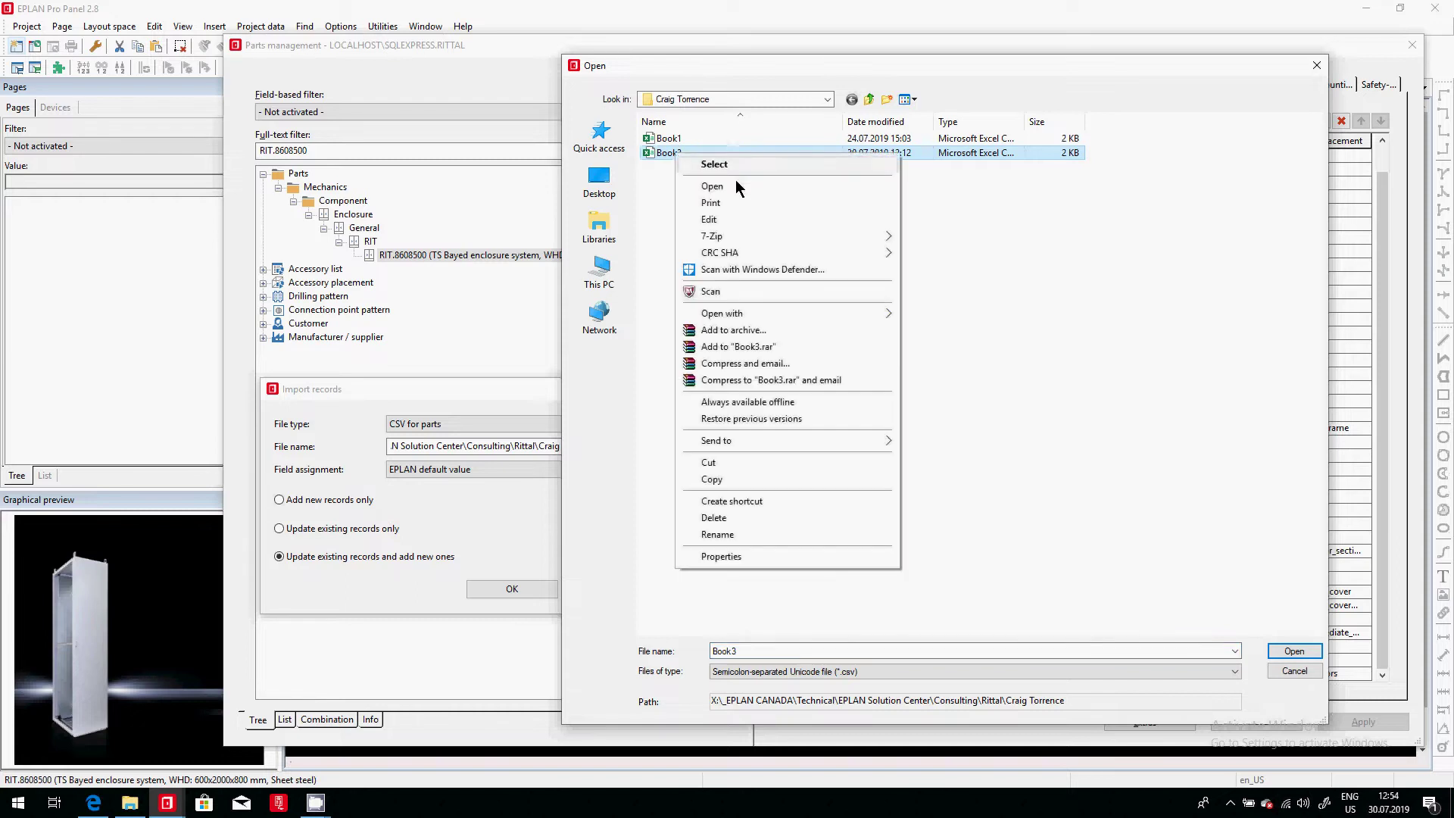
pyautogui.click(719, 186)
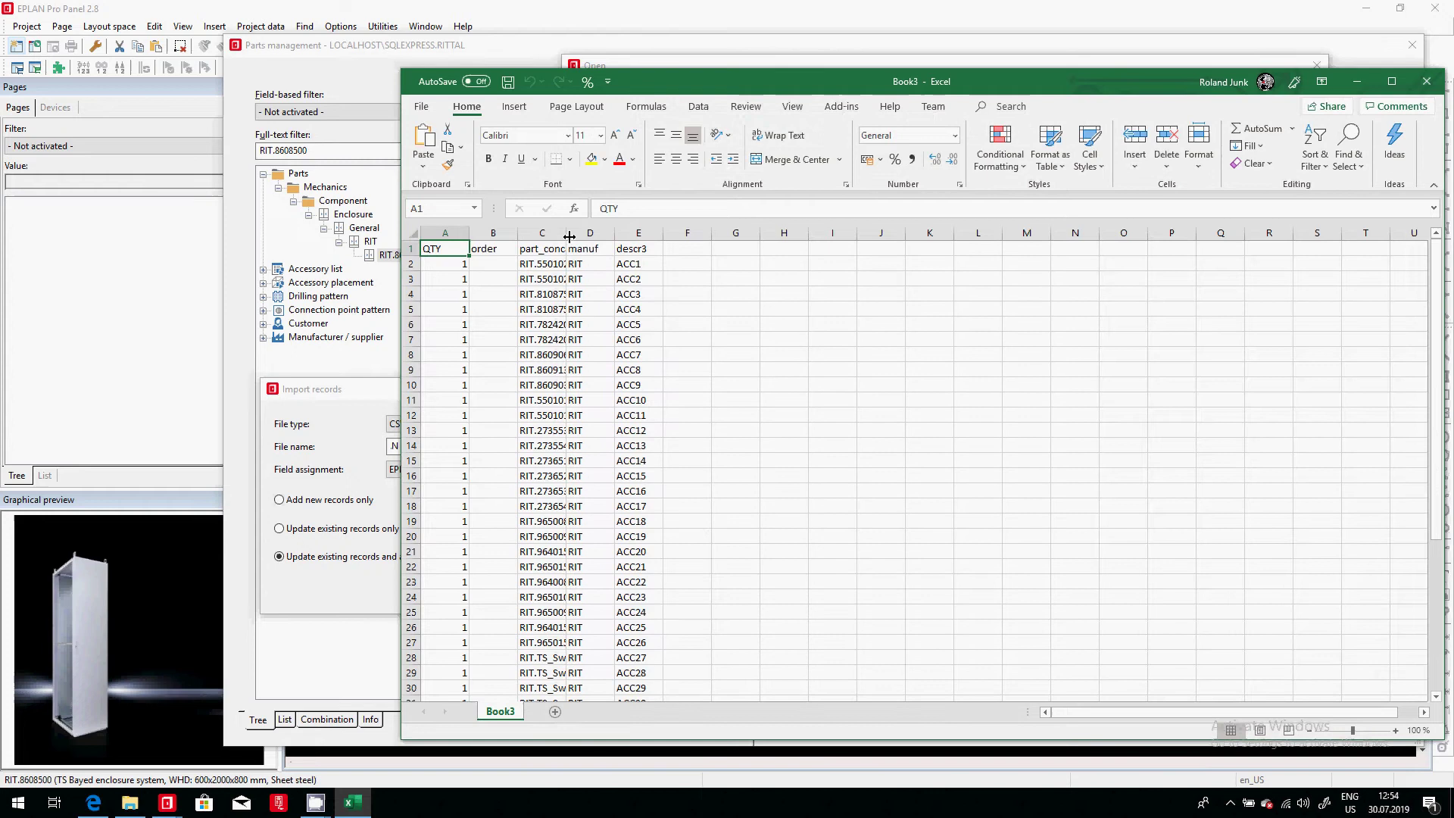
# Widen column C in Book3 and enter RIT.Walls_TS_800x2000 in cell C46, below the existing part numbers.
pyautogui.moveTo(570, 240); pyautogui.dragTo(673, 240)
pyautogui.scroll(-6, 624, 327)
pyautogui.scroll(-6, 624, 327)
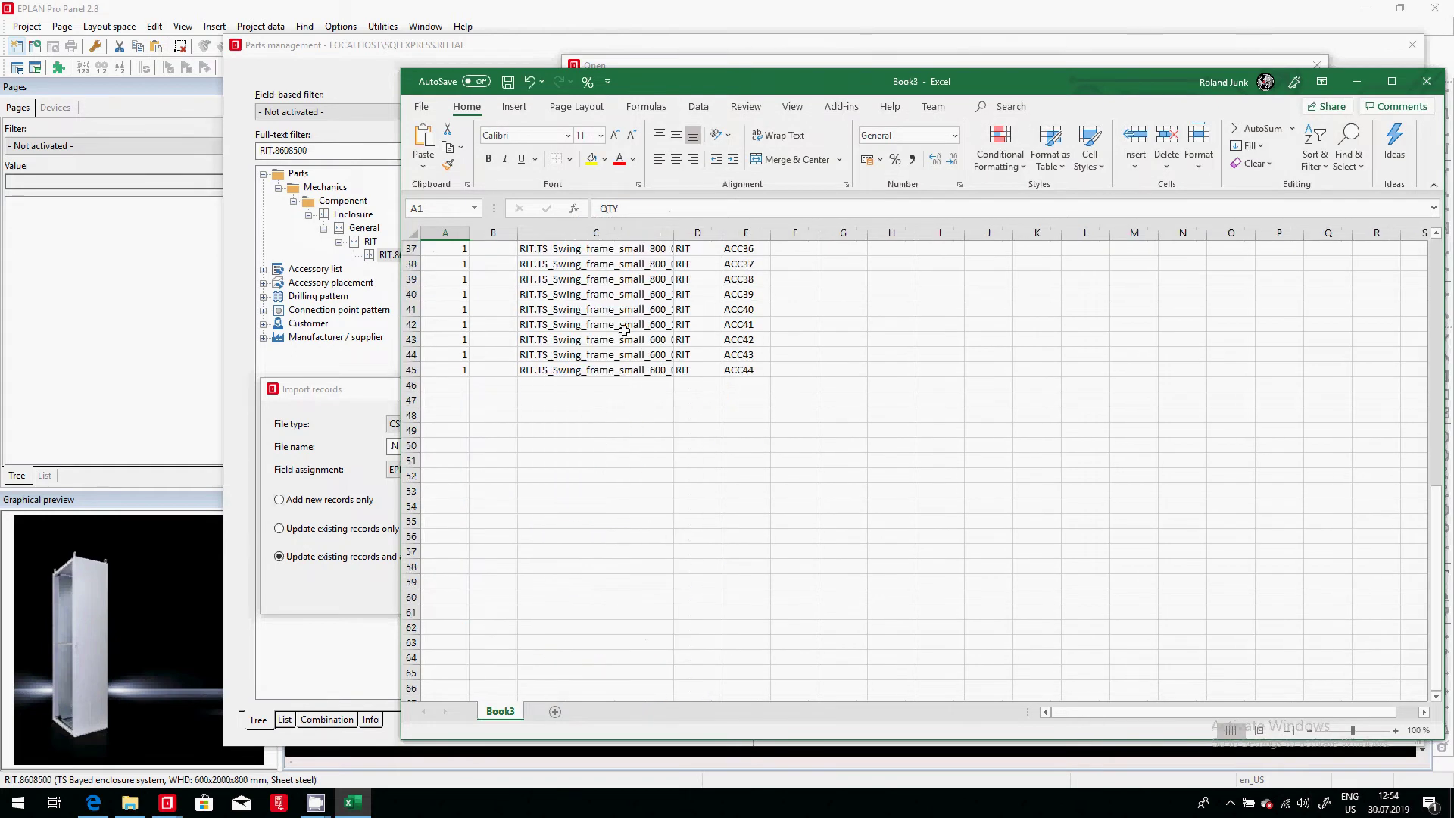
pyautogui.scroll(6, 630, 360)
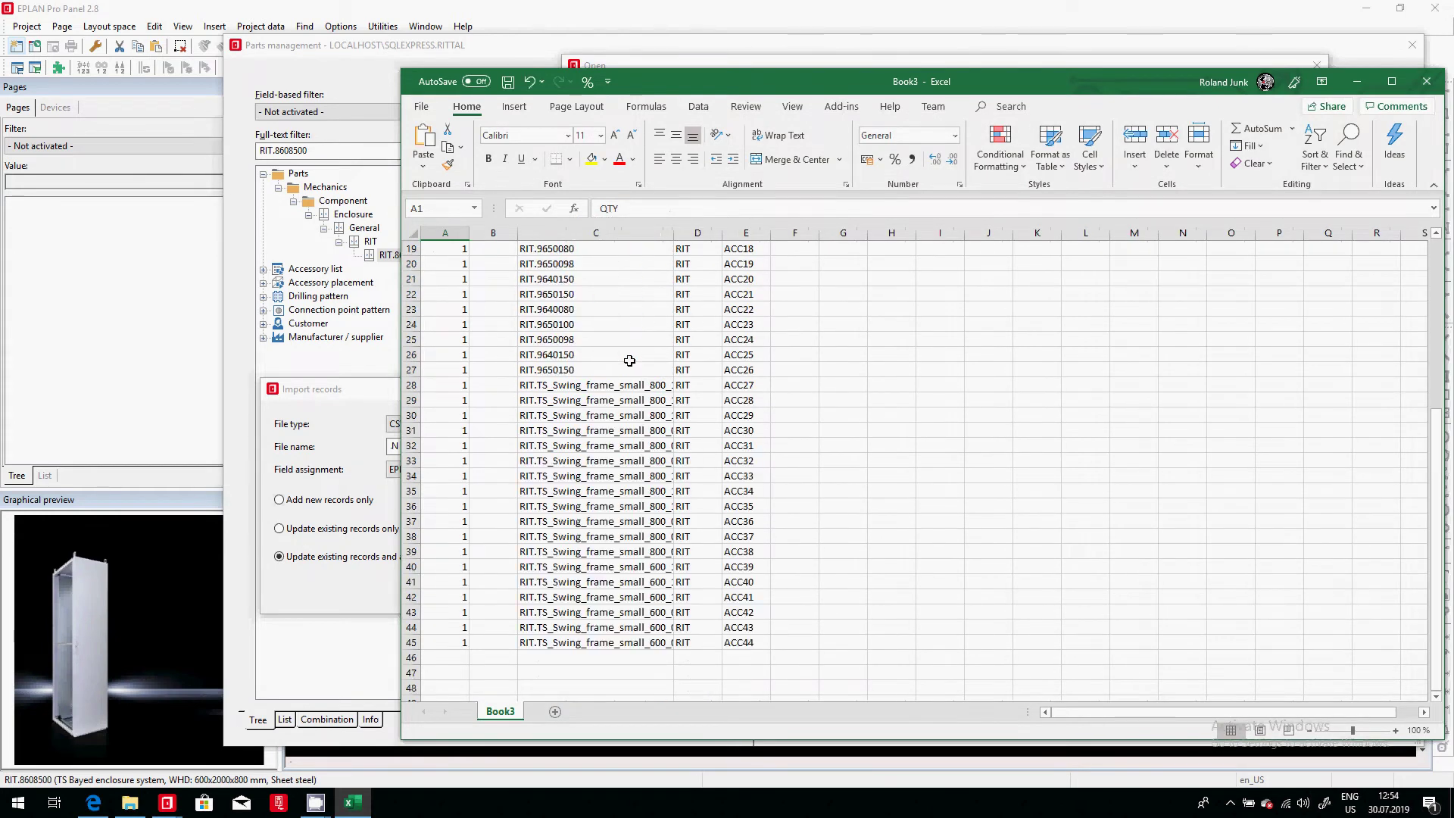
pyautogui.click(596, 658)
pyautogui.write('RIT.Walls_TS_800x2000')
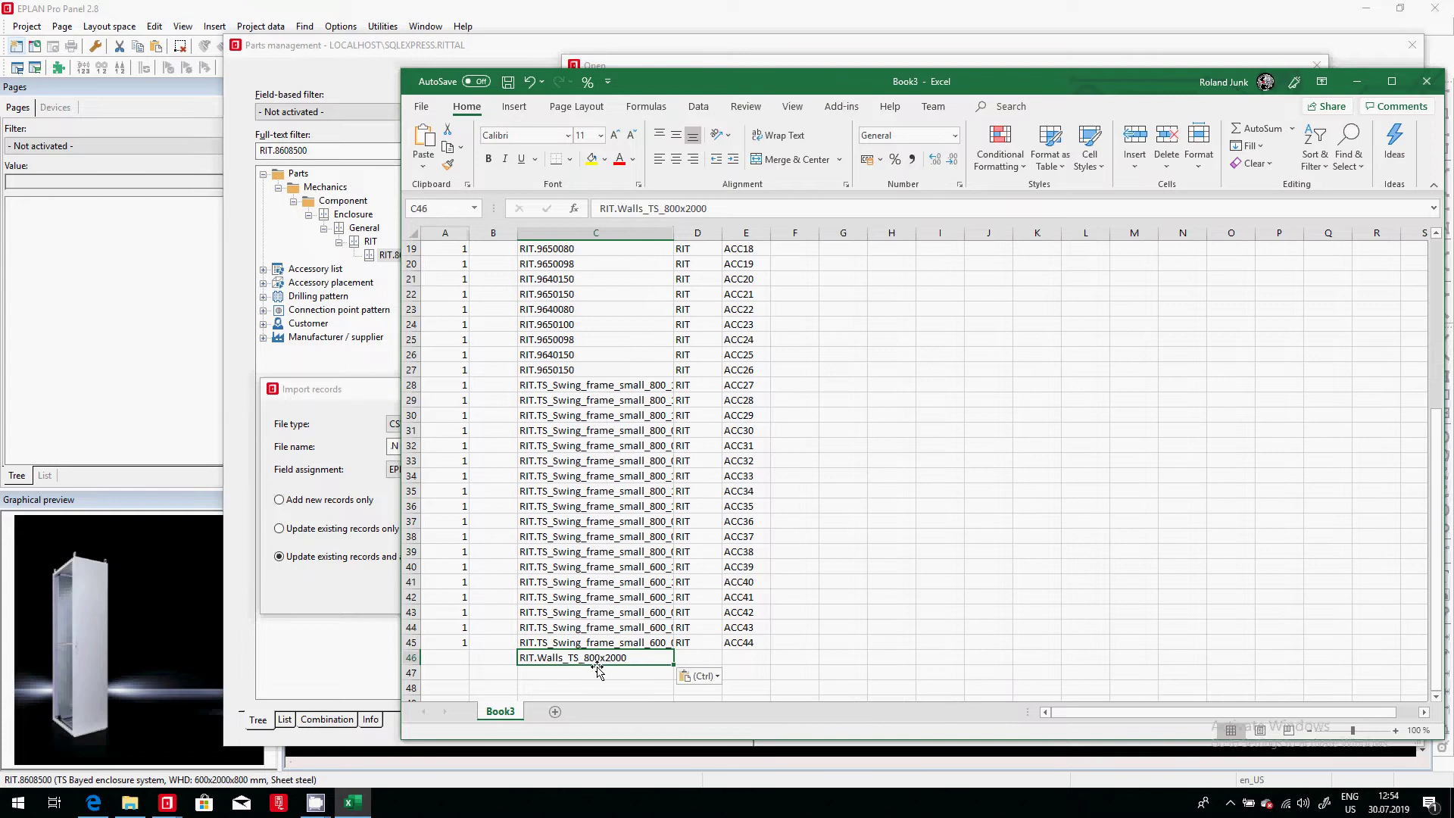
# Return to Parts management in EPLAN, close the file selection with Book3 chosen, and cancel the record import.
pyautogui.hotkey('alt', 'Tab')
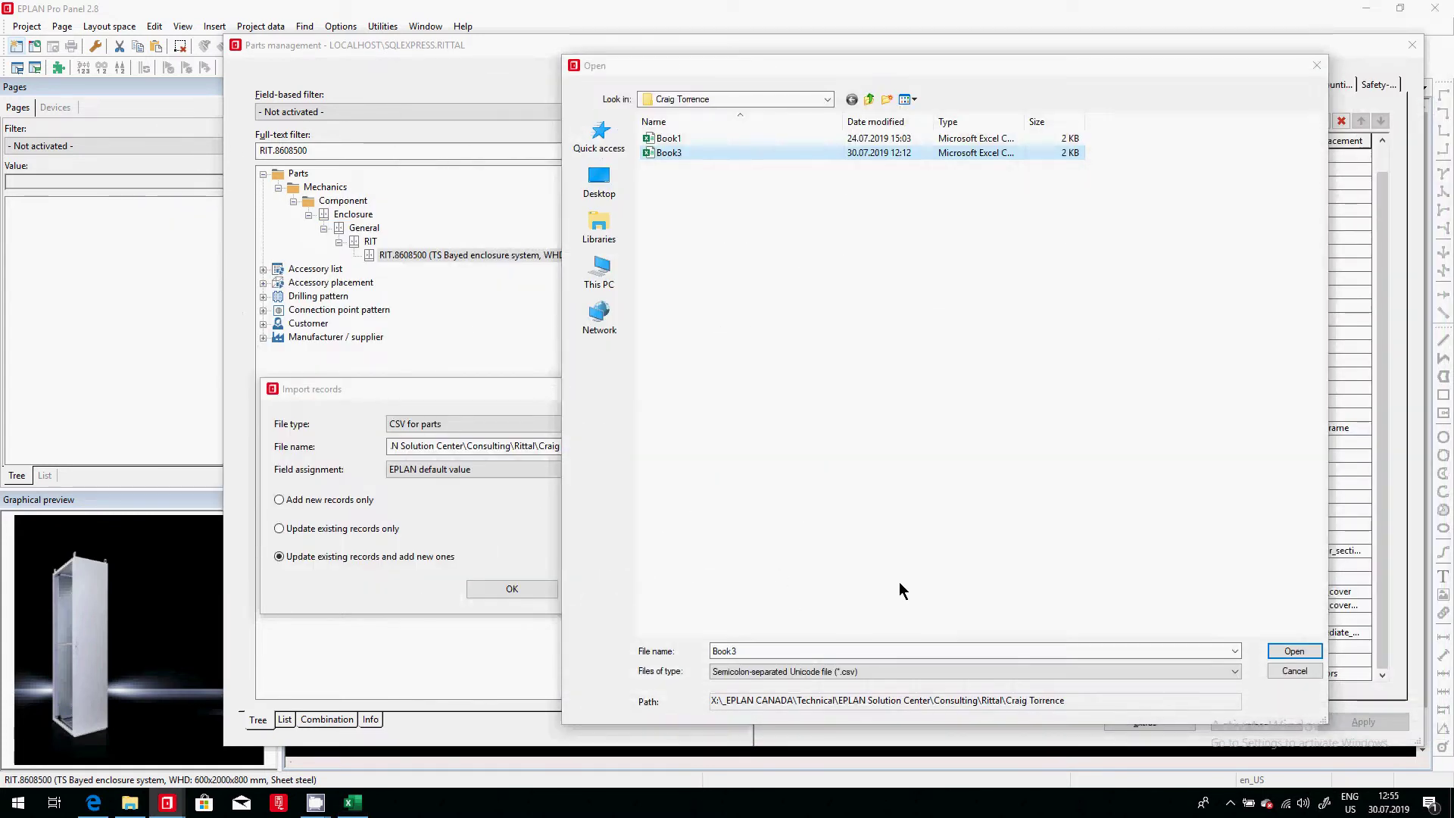
pyautogui.click(1292, 653)
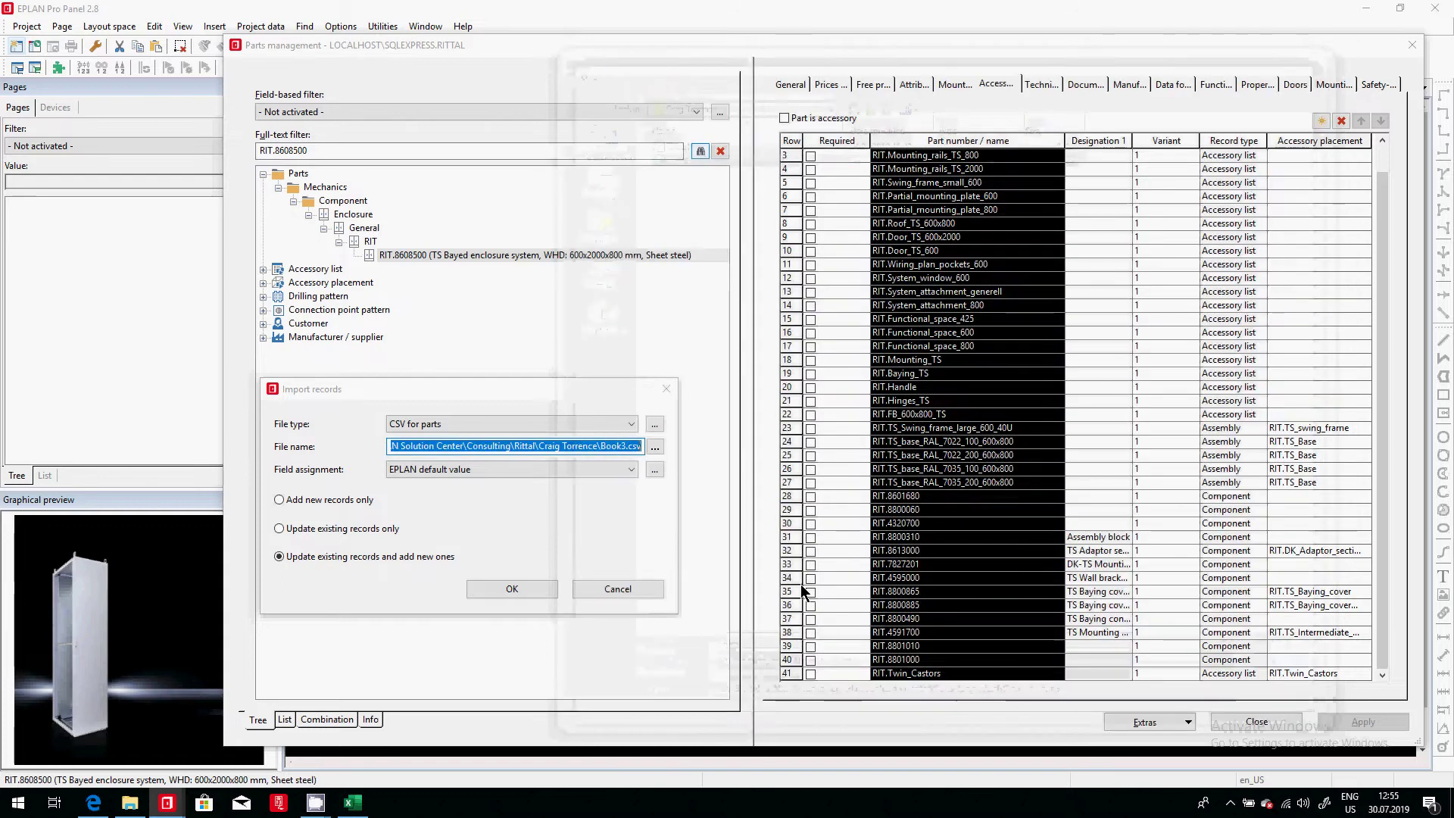
pyautogui.click(608, 589)
# Select the RIT.Mounting_rails_TS_600 entry among the accessories of RIT.8608500.
pyautogui.click(936, 156)
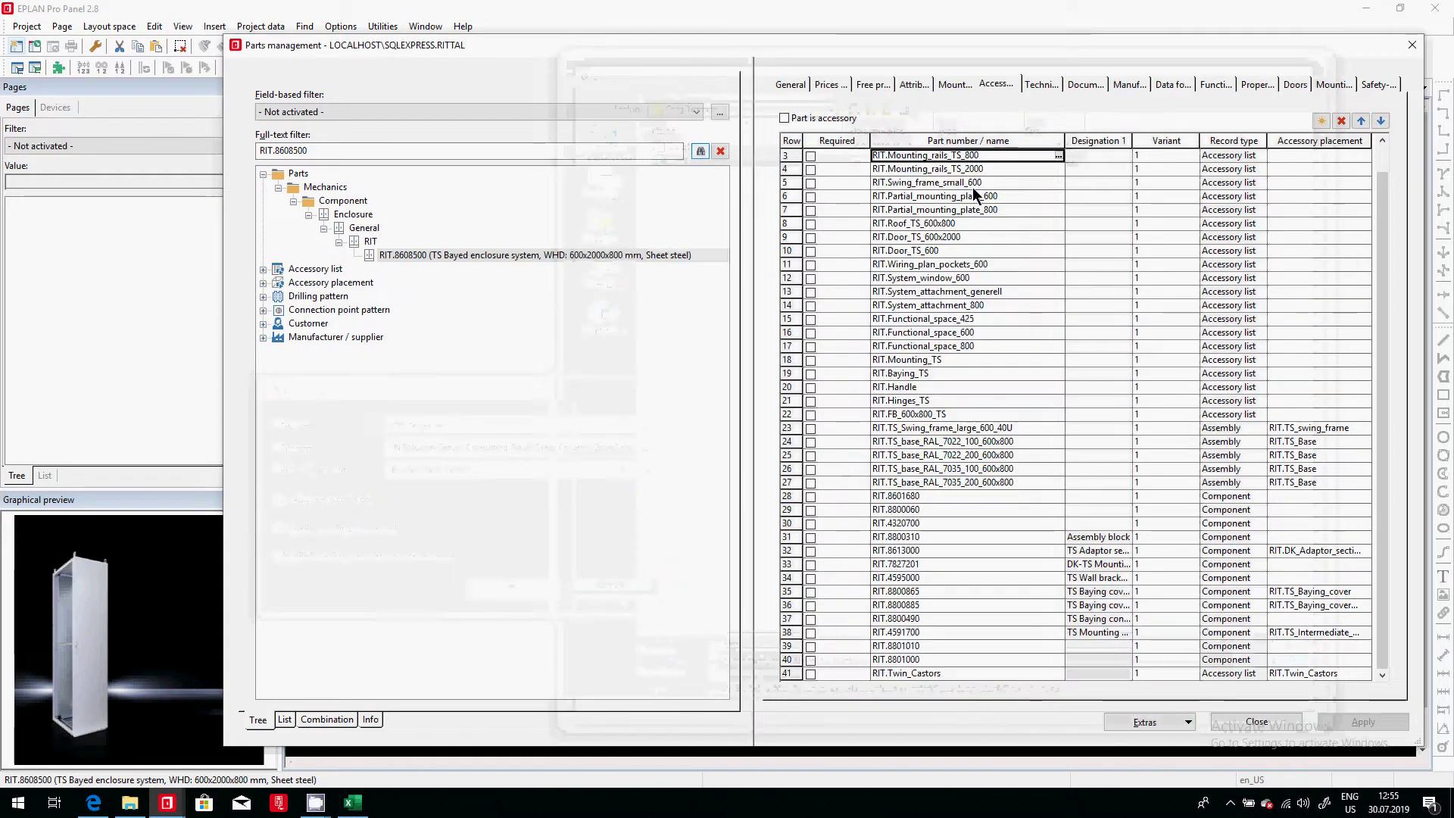
pyautogui.scroll(1, 972, 196)
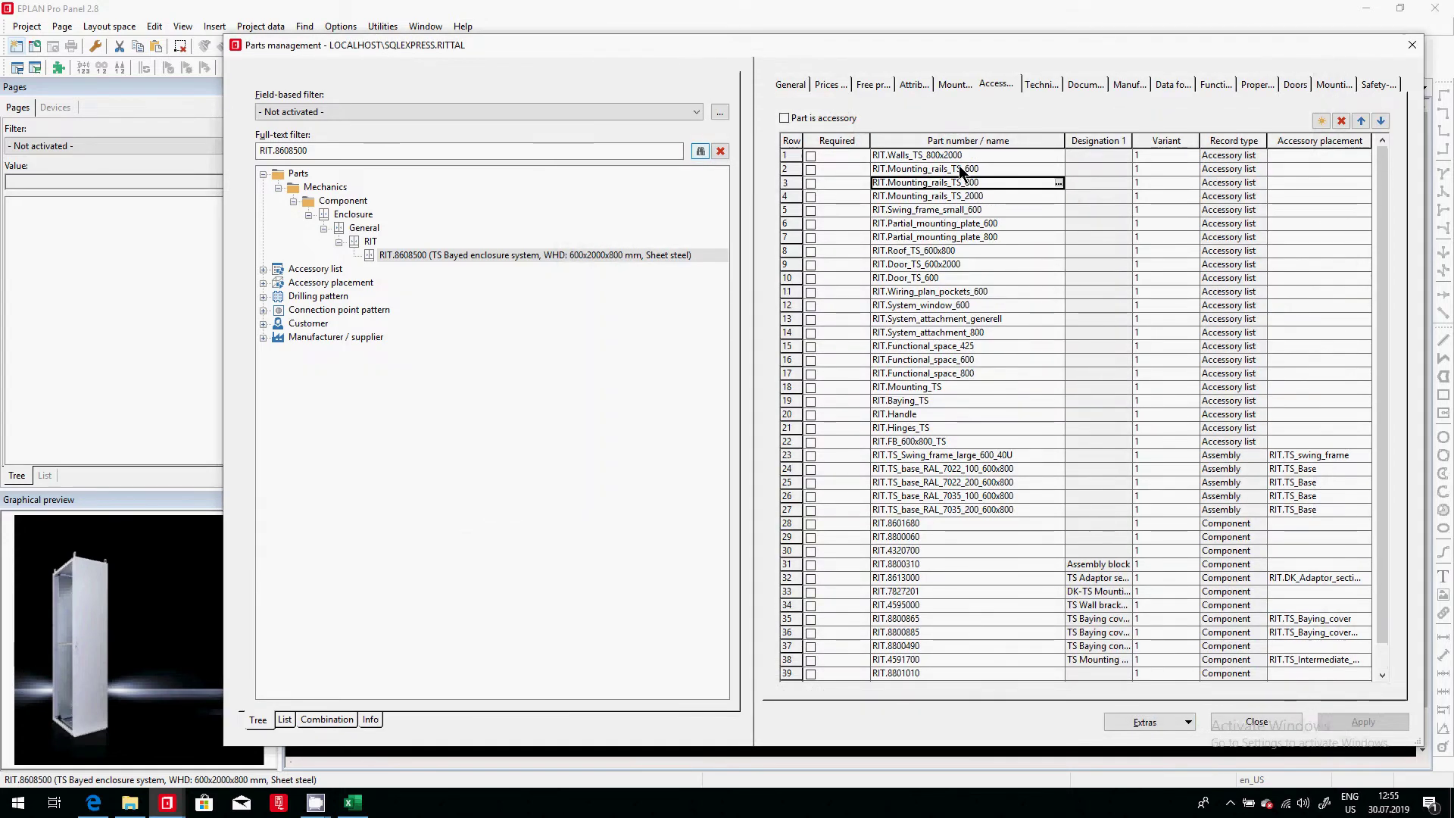
pyautogui.click(959, 167)
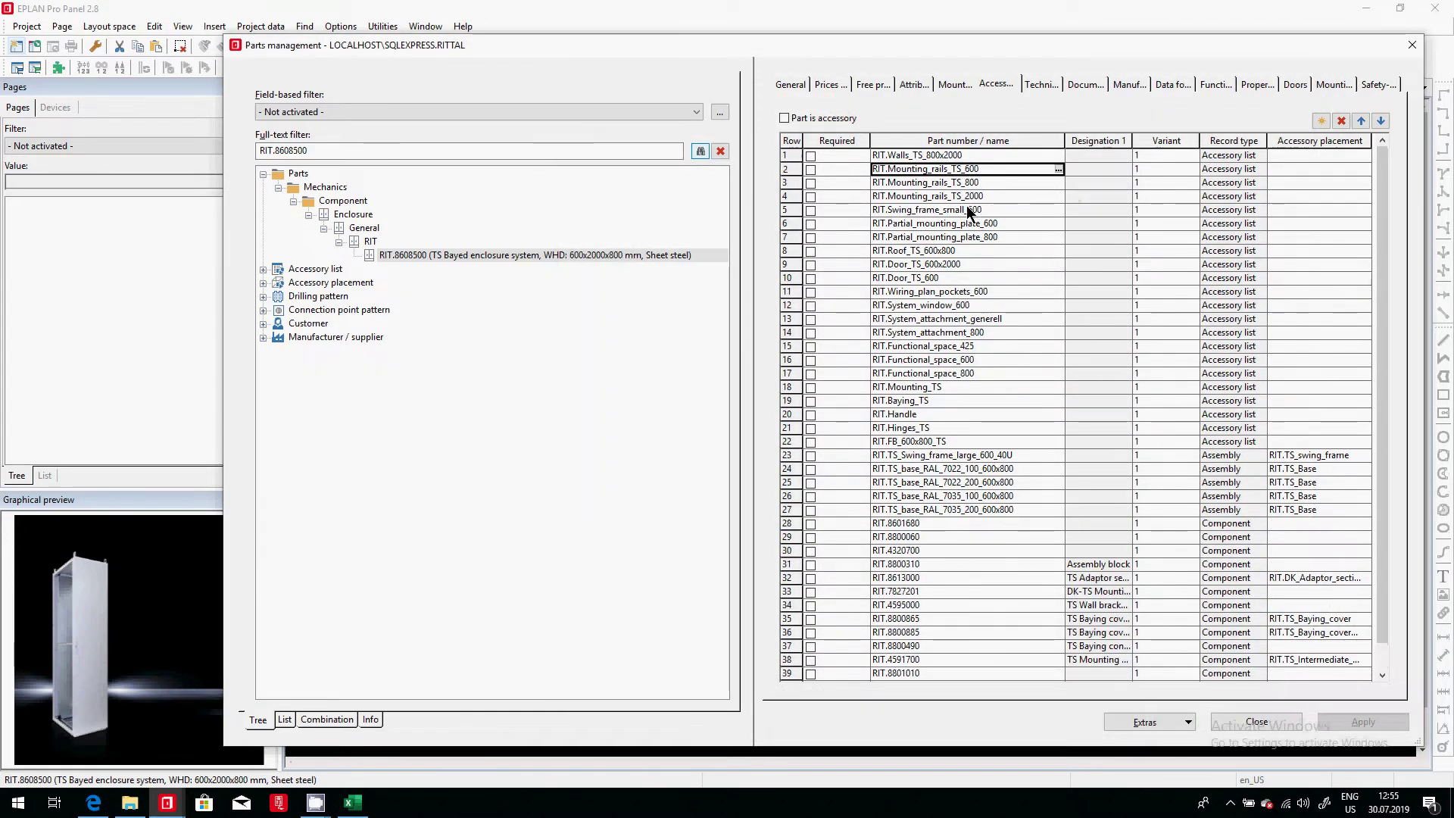
# Copy the part name RIT.Mounting_rails_TS_600 from the accessories in EPLAN into cell C47 of Book3 in Excel.
pyautogui.click(1008, 169)
pyautogui.hotkey('ctrl', 'c')
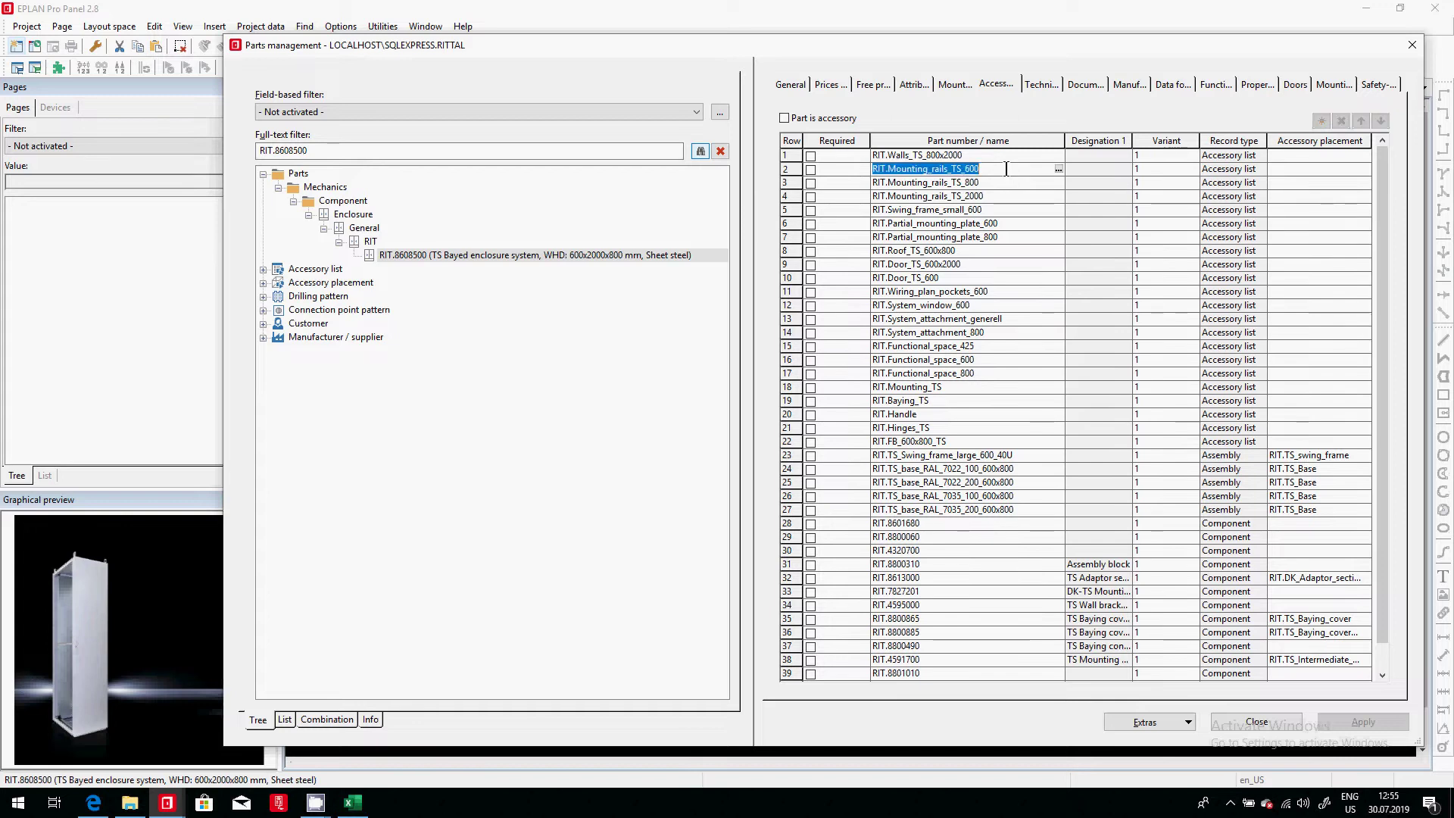
pyautogui.hotkey('alt', 'Tab')
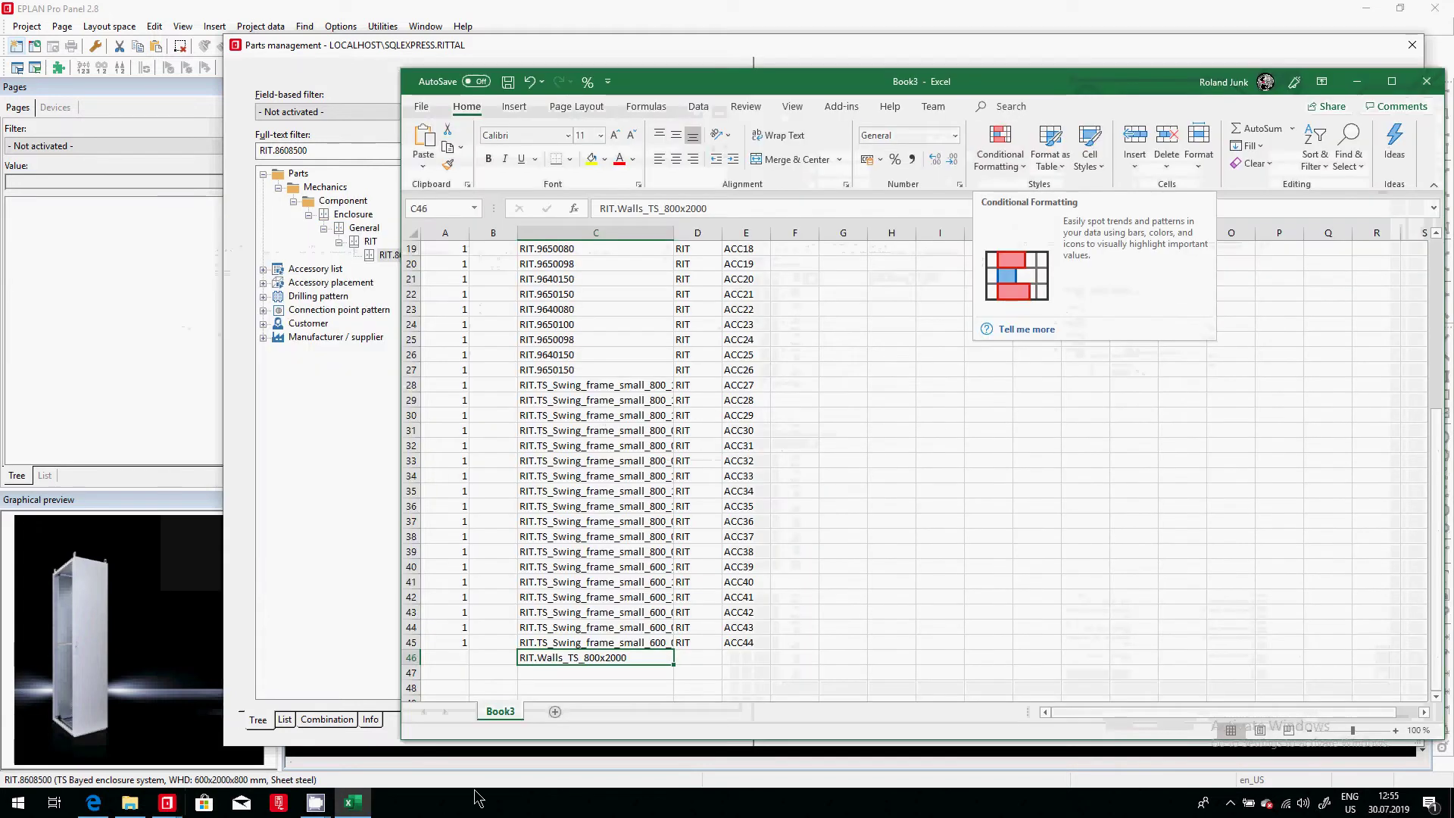
pyautogui.click(623, 674)
pyautogui.hotkey('ctrl', 'v')
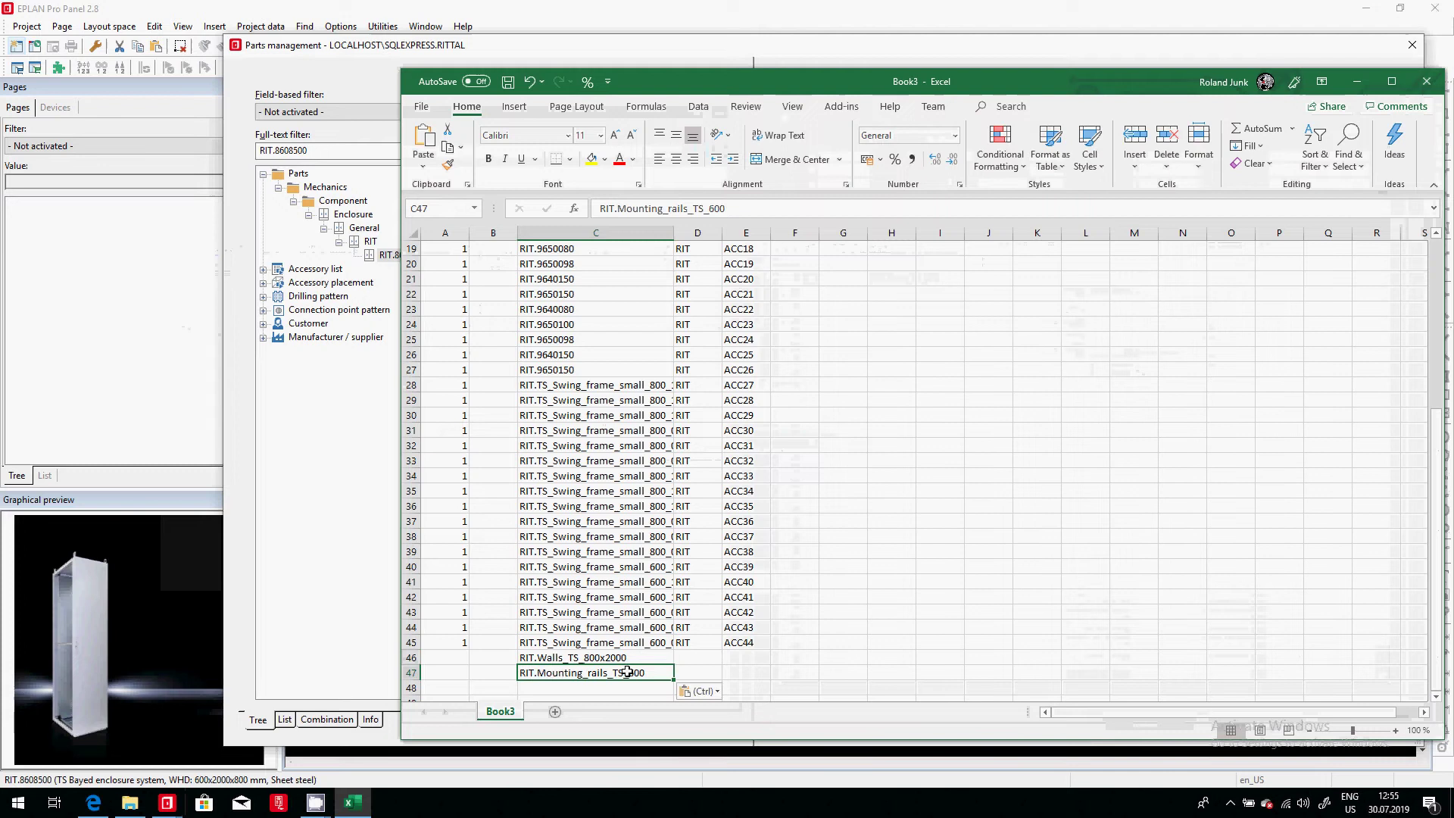
# Copy RIT.Mounting_rails_TS_800 from the accessories of RIT.8608500 in EPLAN into cell C48 of Book3 in Excel.
pyautogui.click(625, 687)
pyautogui.hotkey('alt', 'Tab')
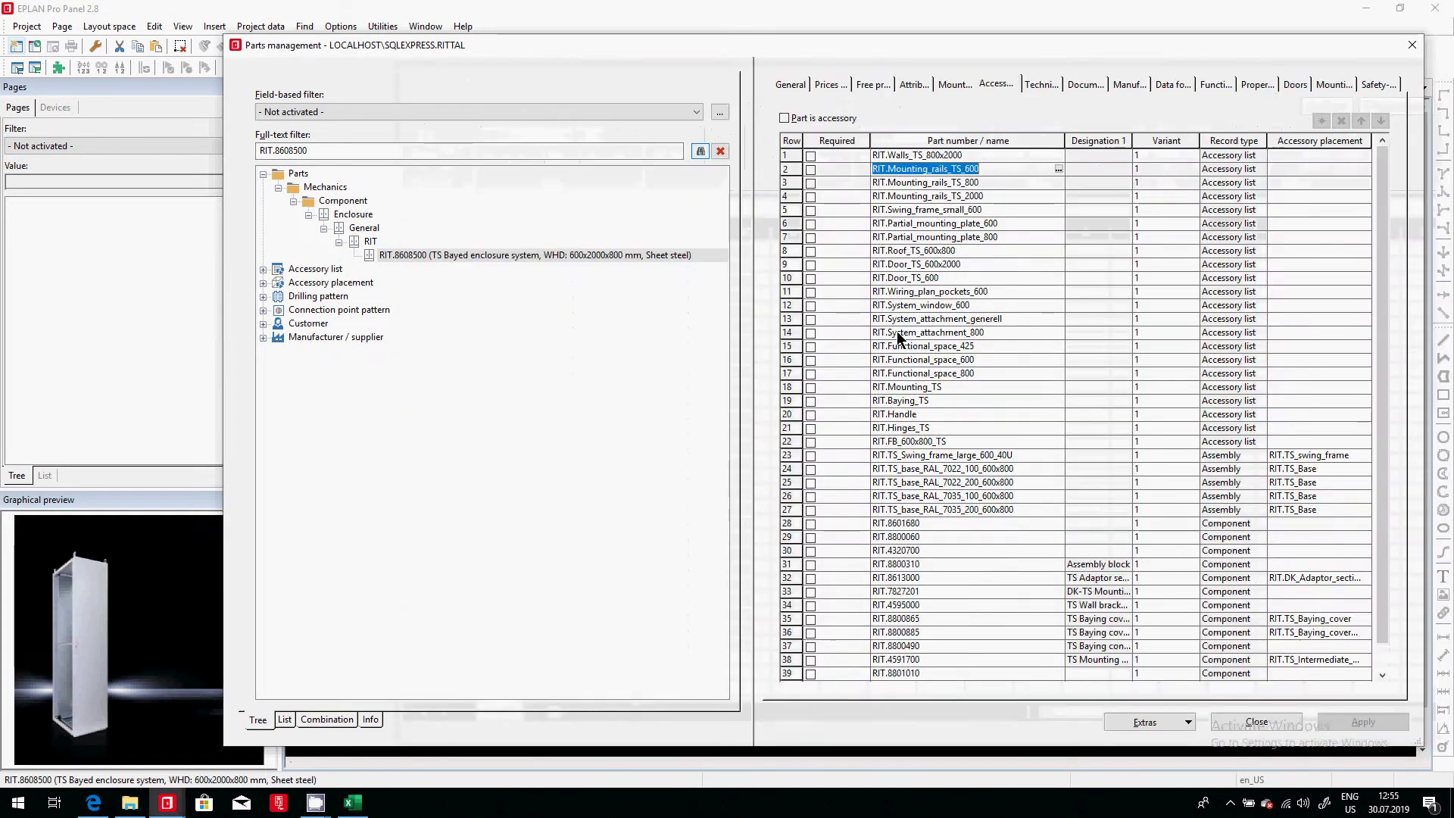
pyautogui.click(951, 182)
pyautogui.click(984, 181)
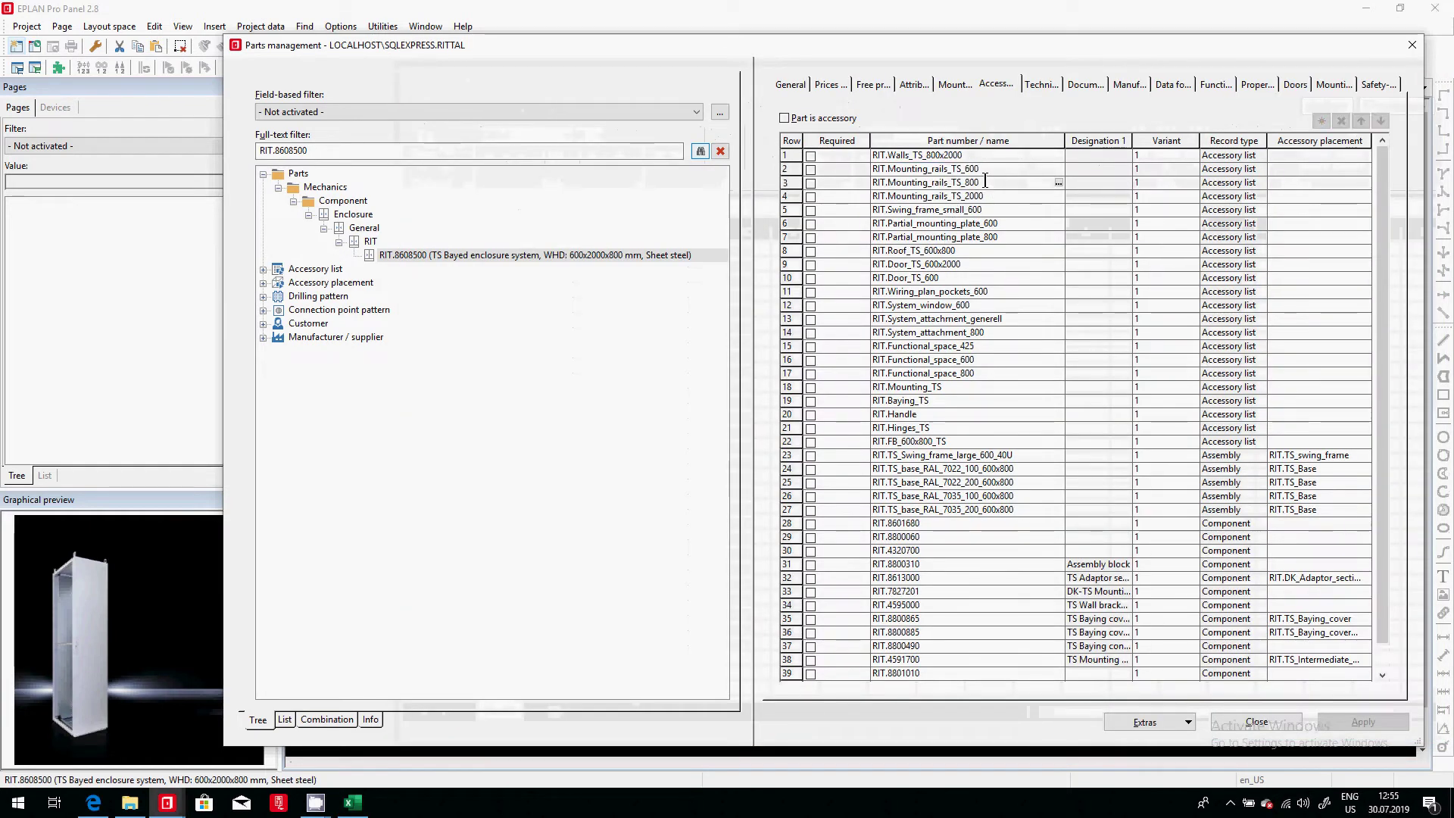
pyautogui.hotkey('ctrl', 'a')
pyautogui.hotkey('ctrl', 'c')
pyautogui.hotkey('alt', 'Tab')
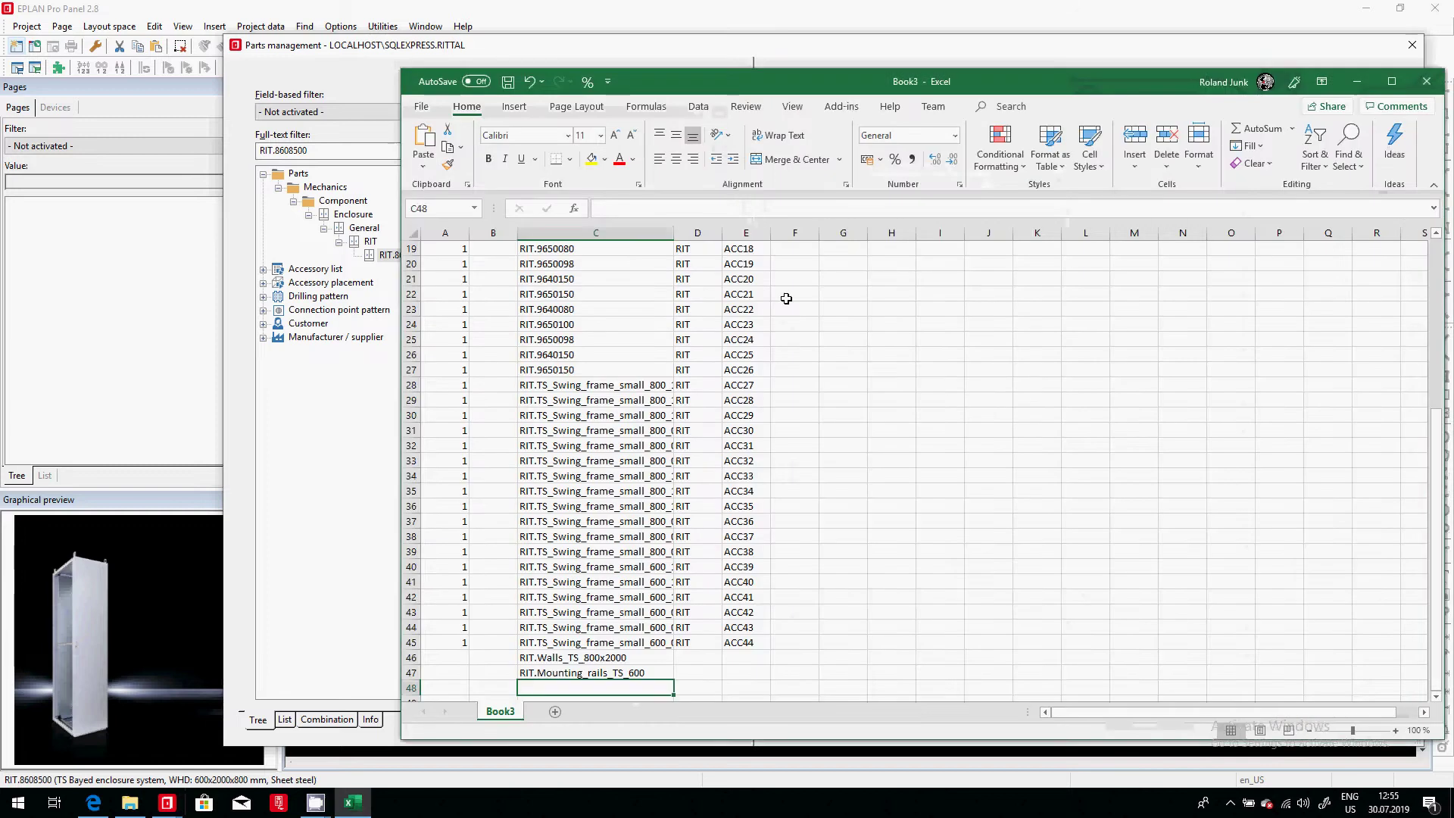
pyautogui.scroll(-12, 599, 662)
pyautogui.scroll(6, 594, 541)
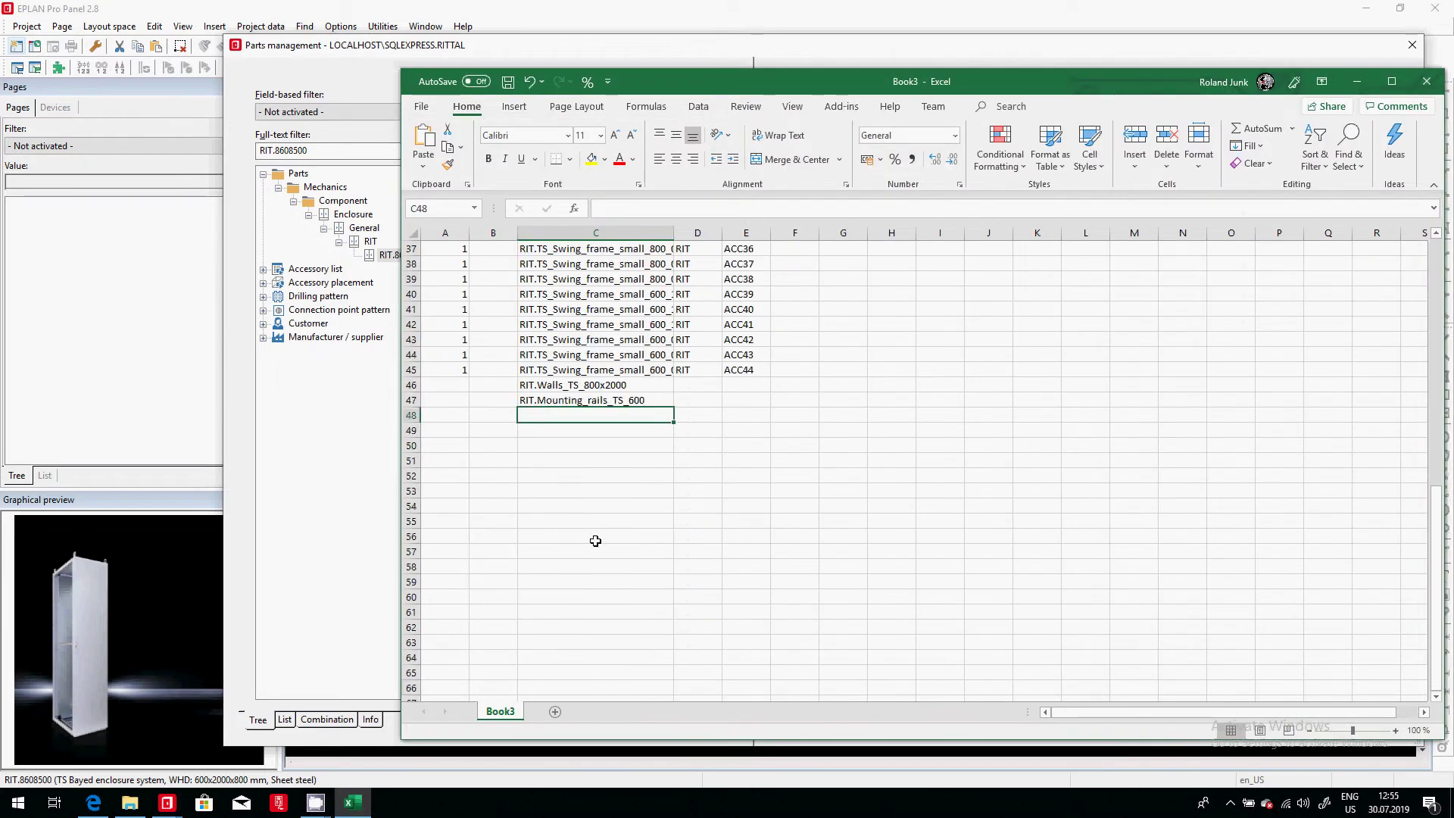
pyautogui.hotkey('ctrl', 'v')
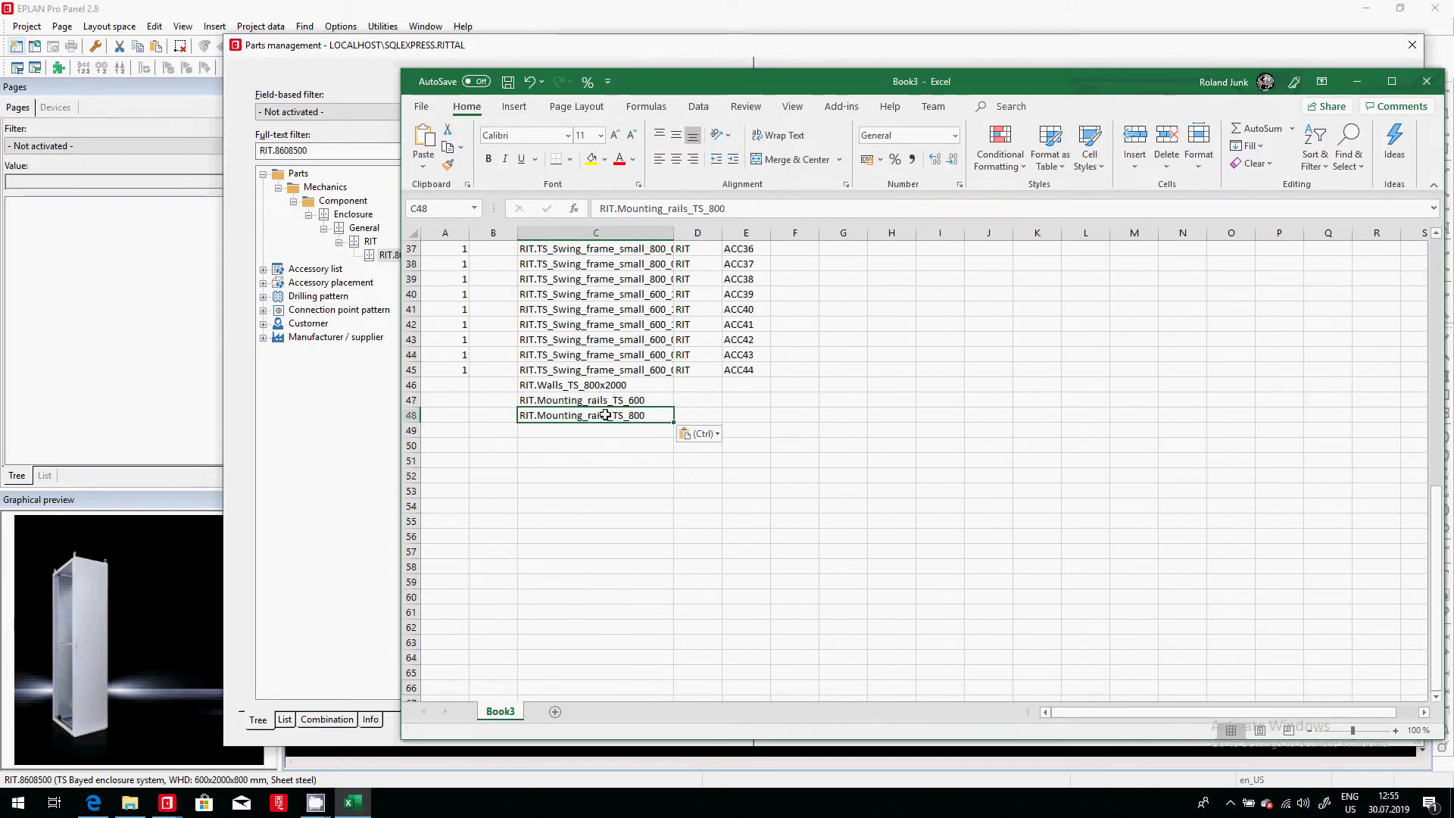
# Copy RIT.Swing_frame_small_600 from the accessories of RIT.8608500 in EPLAN into cell C49 of Book3 in Excel.
pyautogui.hotkey('alt', 'Tab')
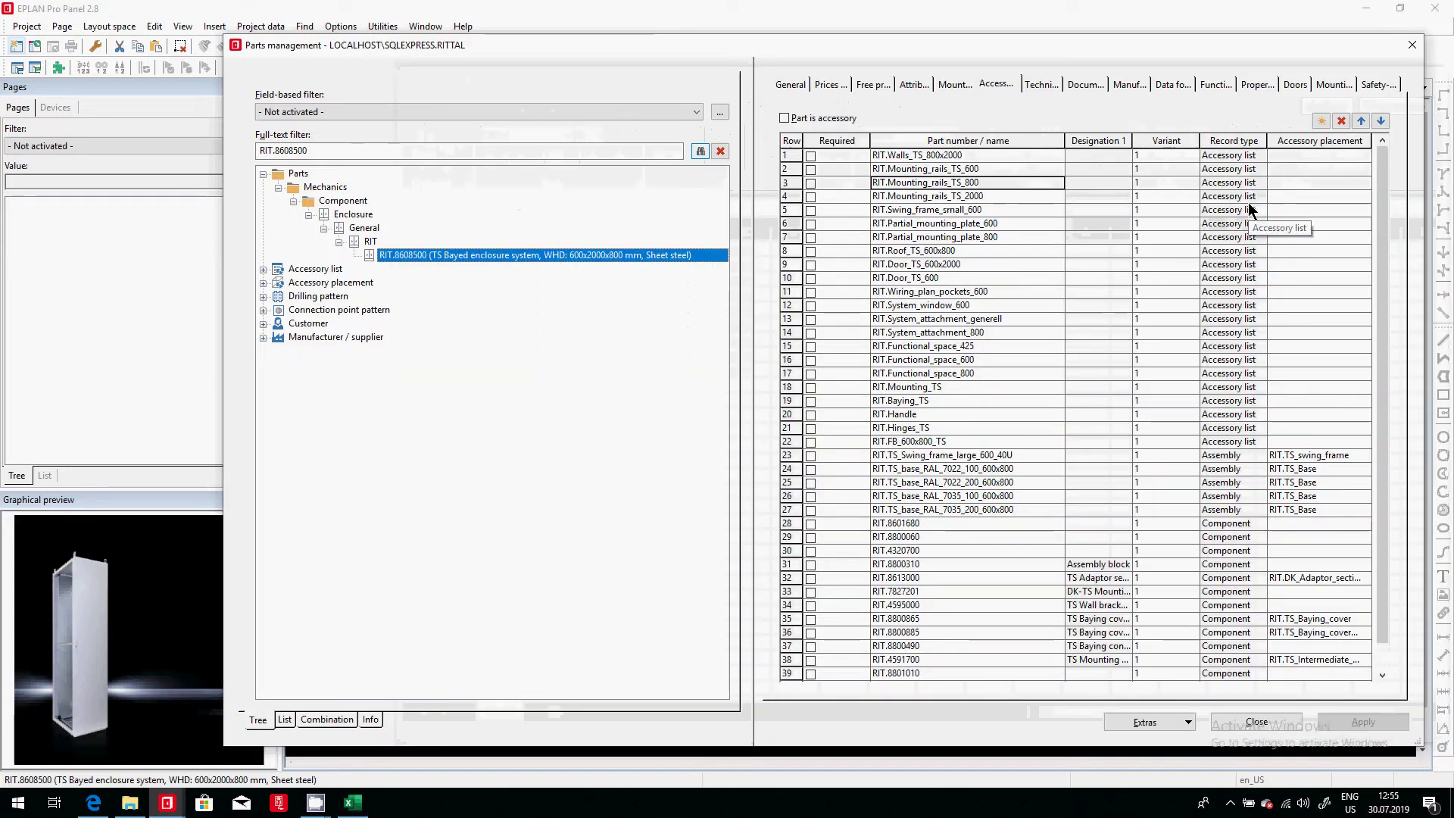
pyautogui.click(1006, 197)
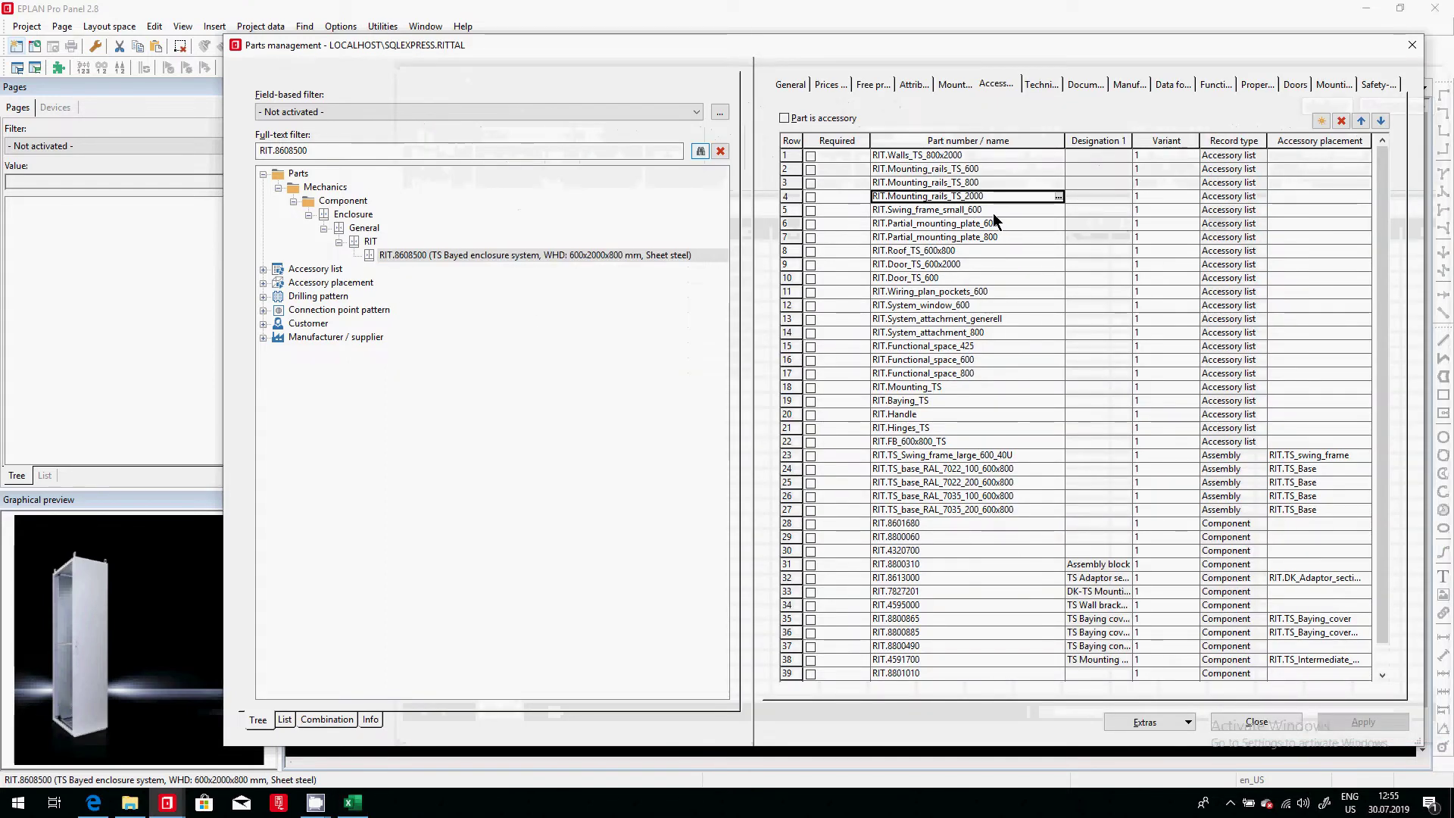
pyautogui.click(988, 213)
pyautogui.hotkey('ctrl', 'c')
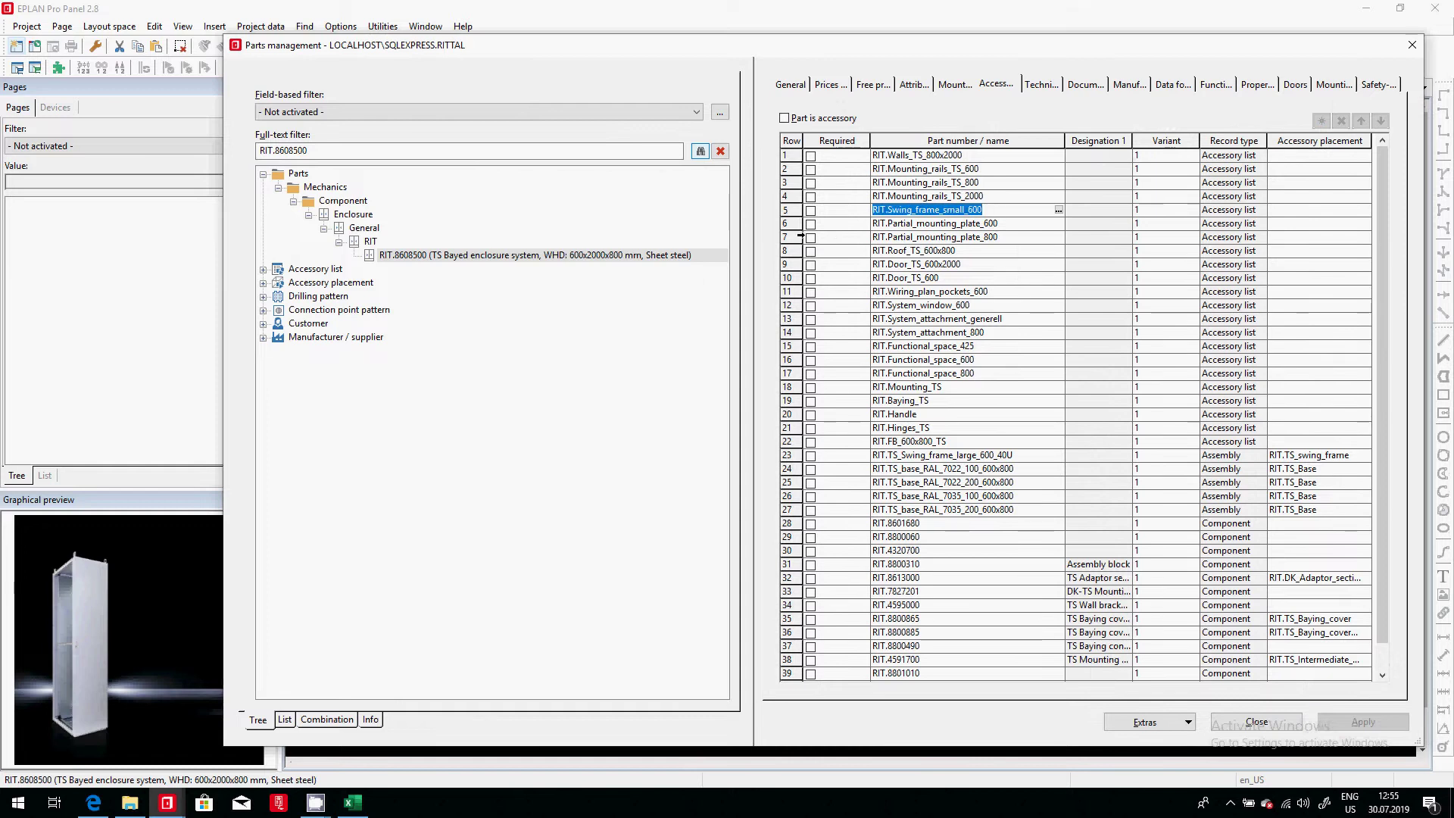
pyautogui.hotkey('alt', 'Tab')
pyautogui.click(612, 429)
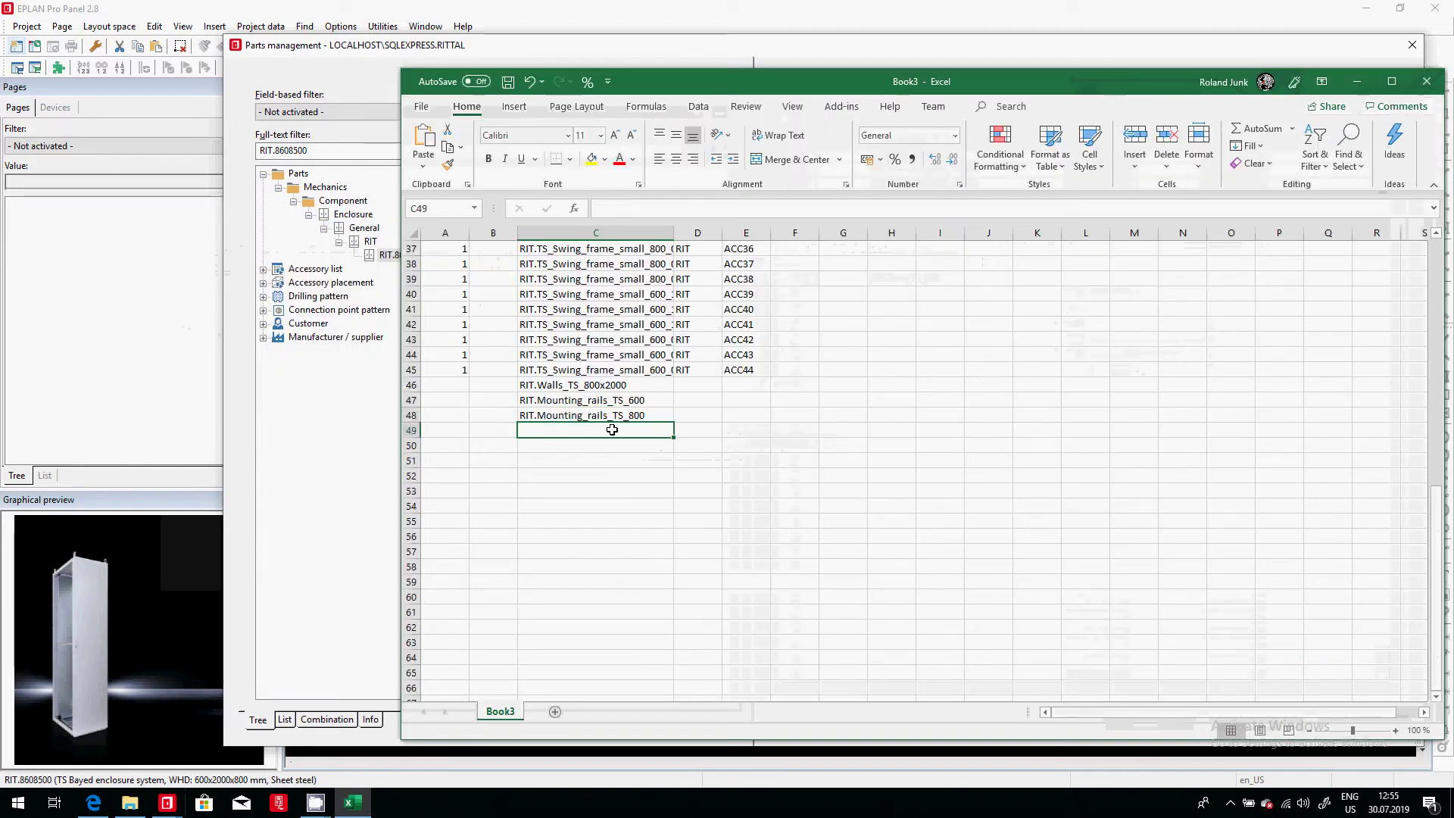
pyautogui.hotkey('ctrl', 'v')
# Select cell C50 in Book3, then filter Parts management in EPLAN by the full text RIT.Swing_frame_small_600.
pyautogui.click(631, 445)
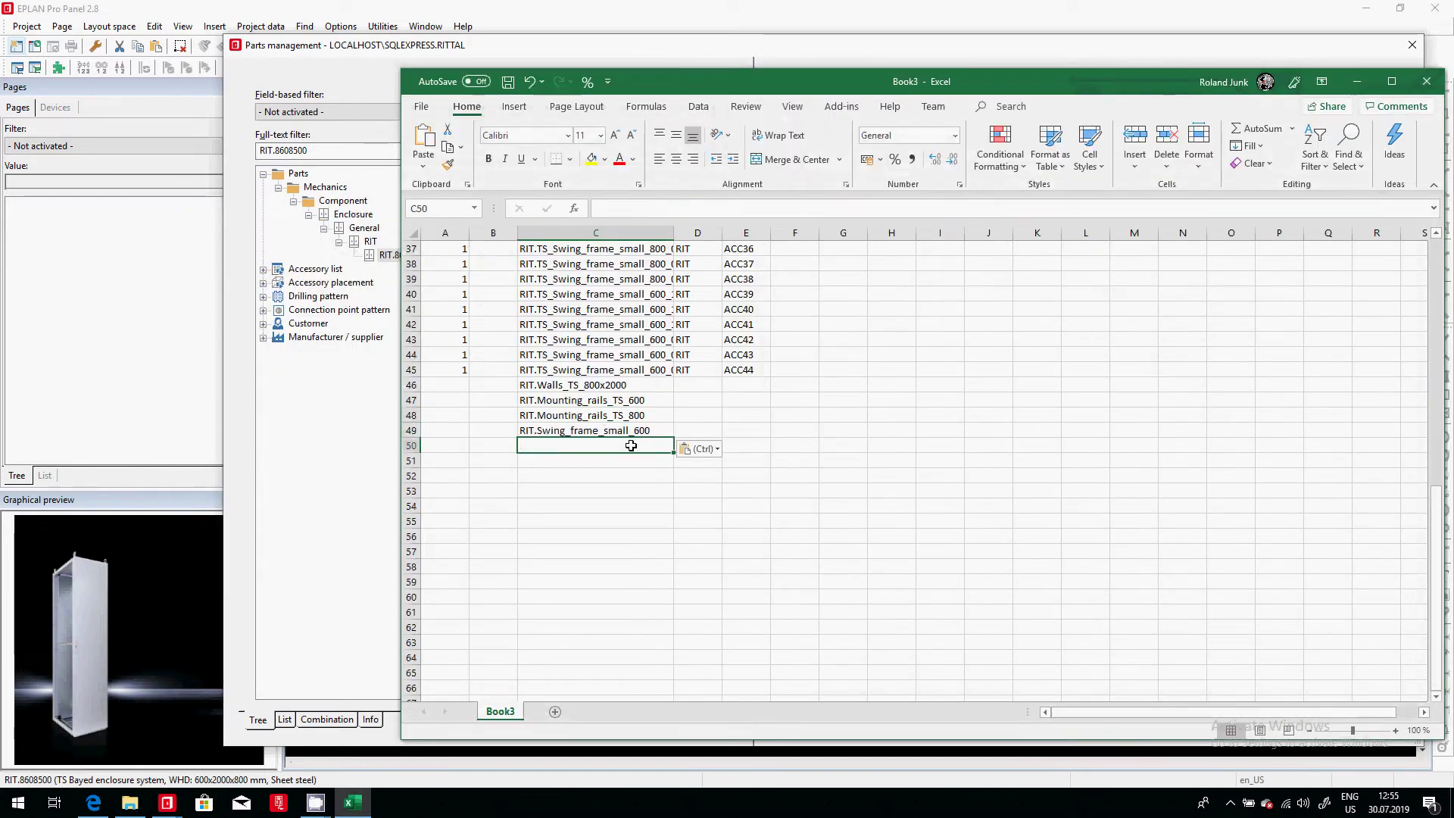
pyautogui.click(317, 271)
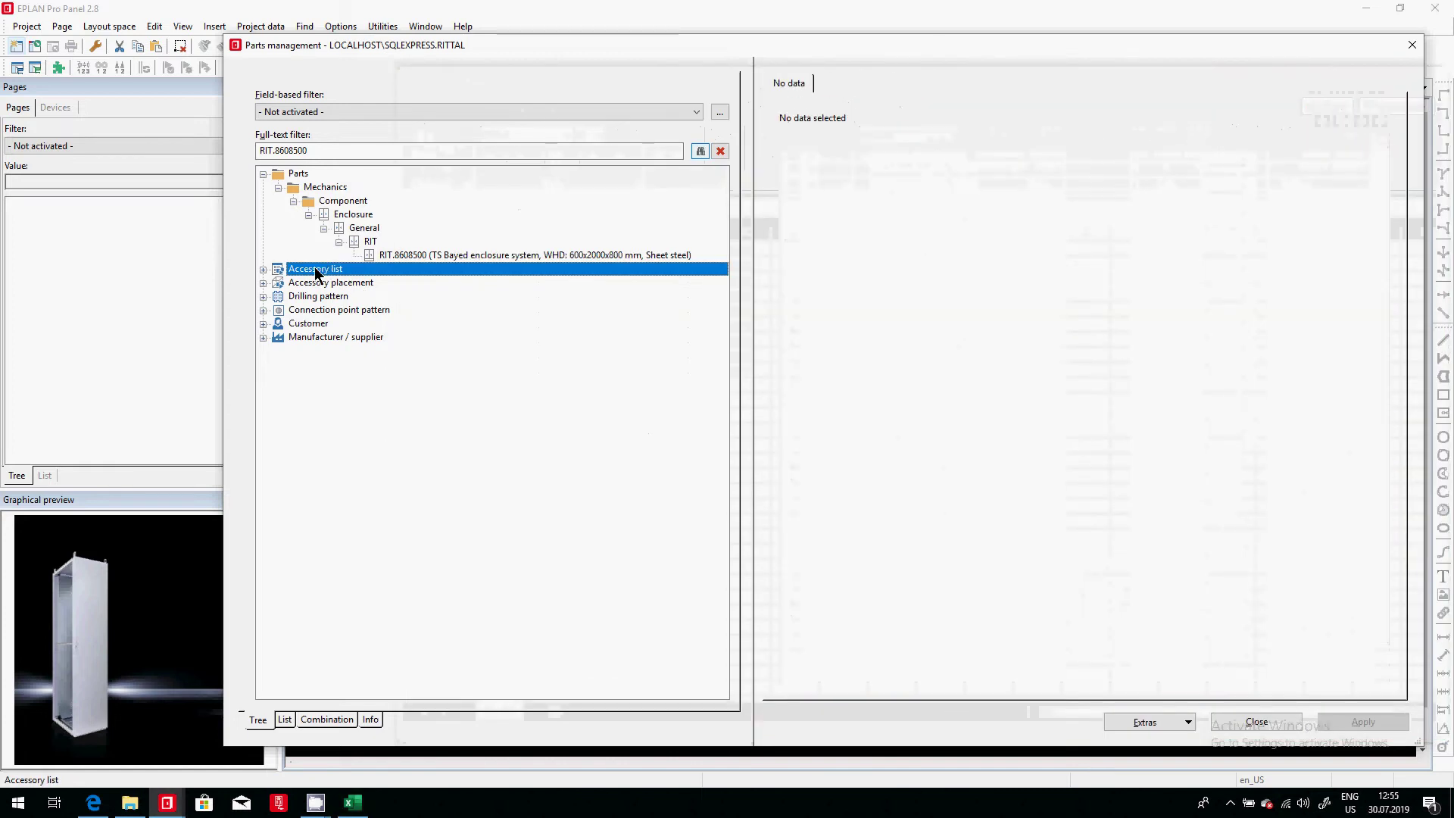
pyautogui.click(343, 145)
pyautogui.moveTo(338, 147); pyautogui.dragTo(193, 147)
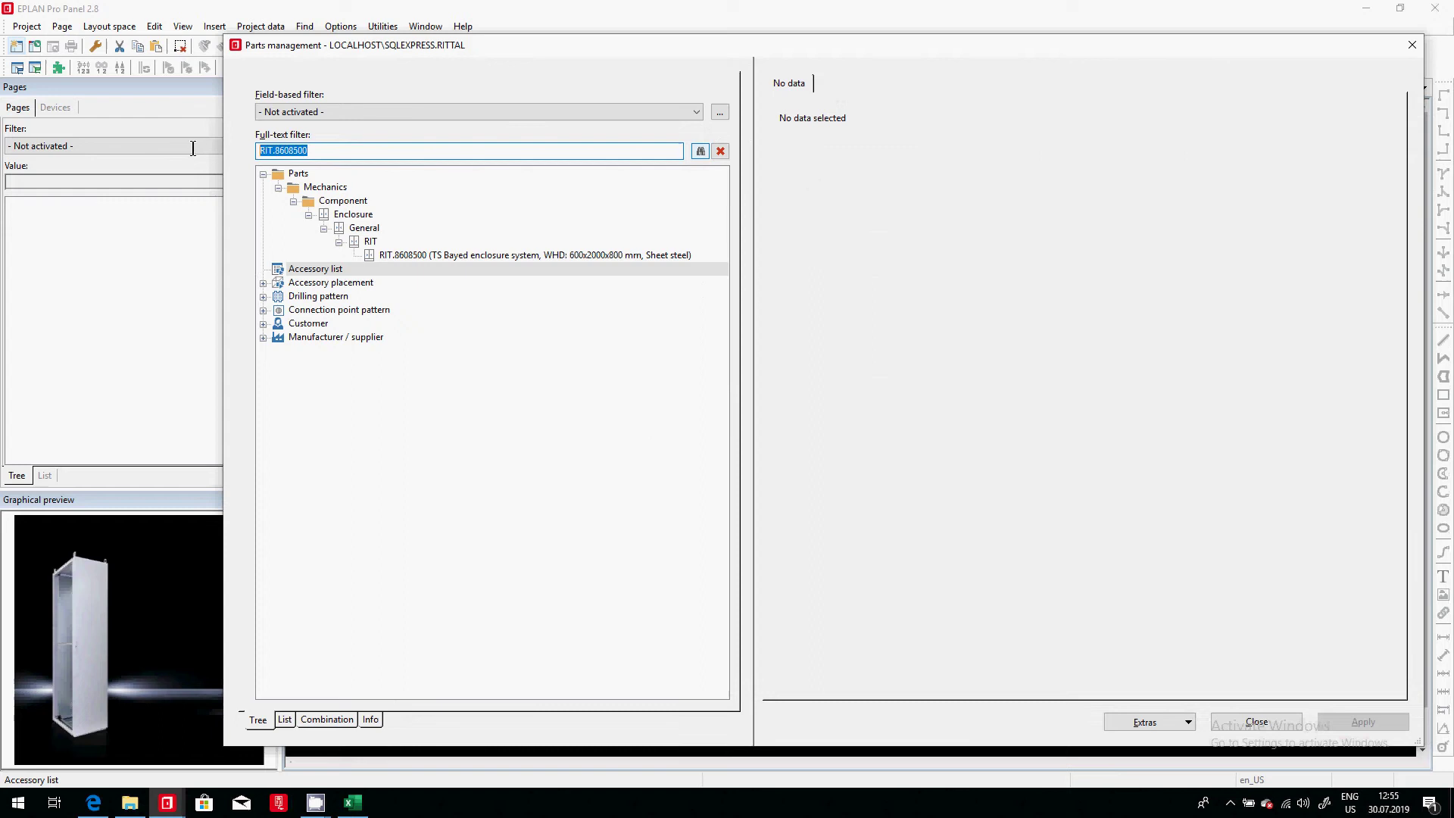
pyautogui.hotkey('ctrl', 'v')
pyautogui.click(699, 150)
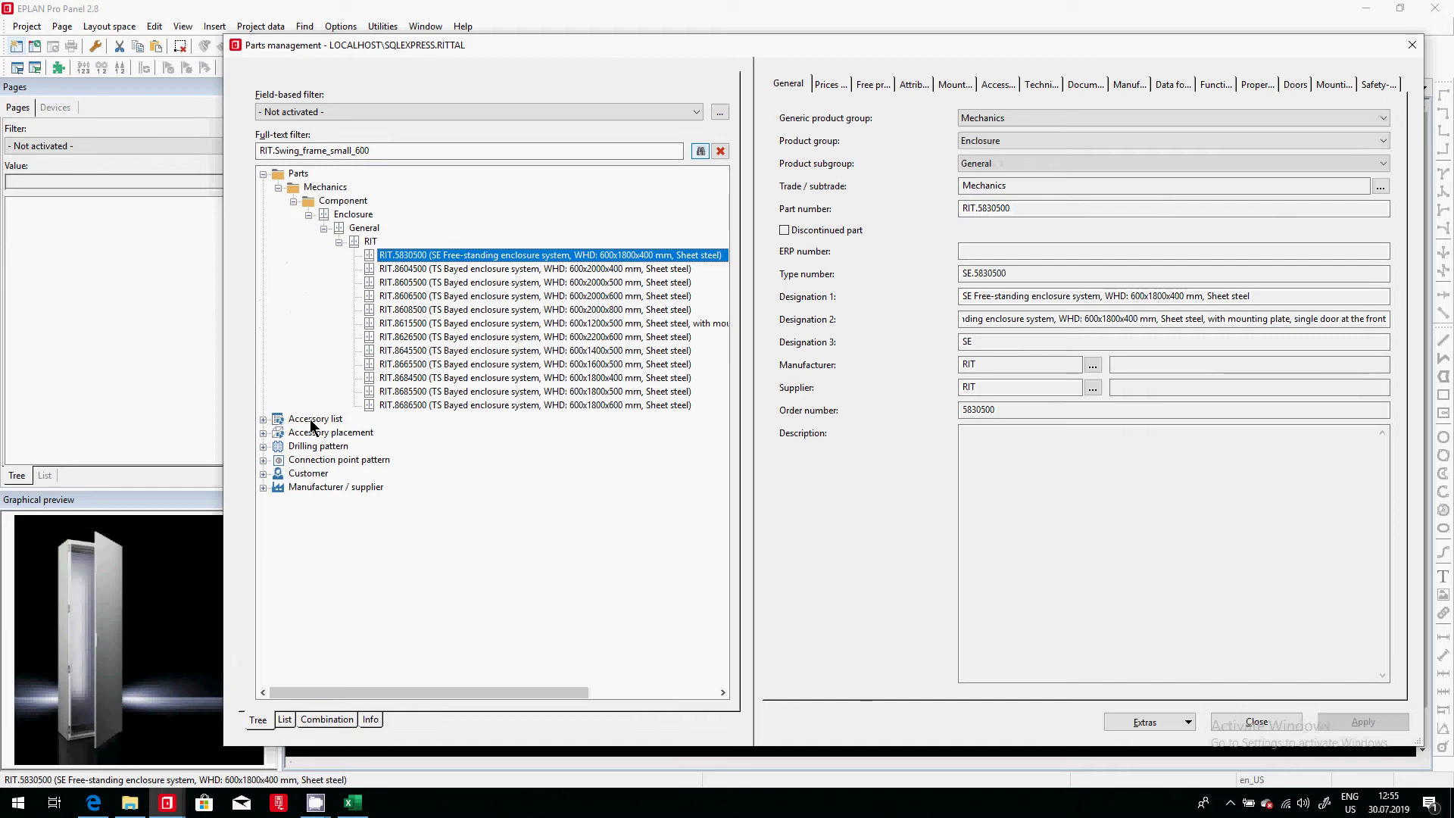
# Copy all part numbers of the RIT.Swing_frame_small_600 accessory list into cells C50 to C55 of Book3 in Excel.
pyautogui.doubleClick(314, 419)
pyautogui.click(326, 432)
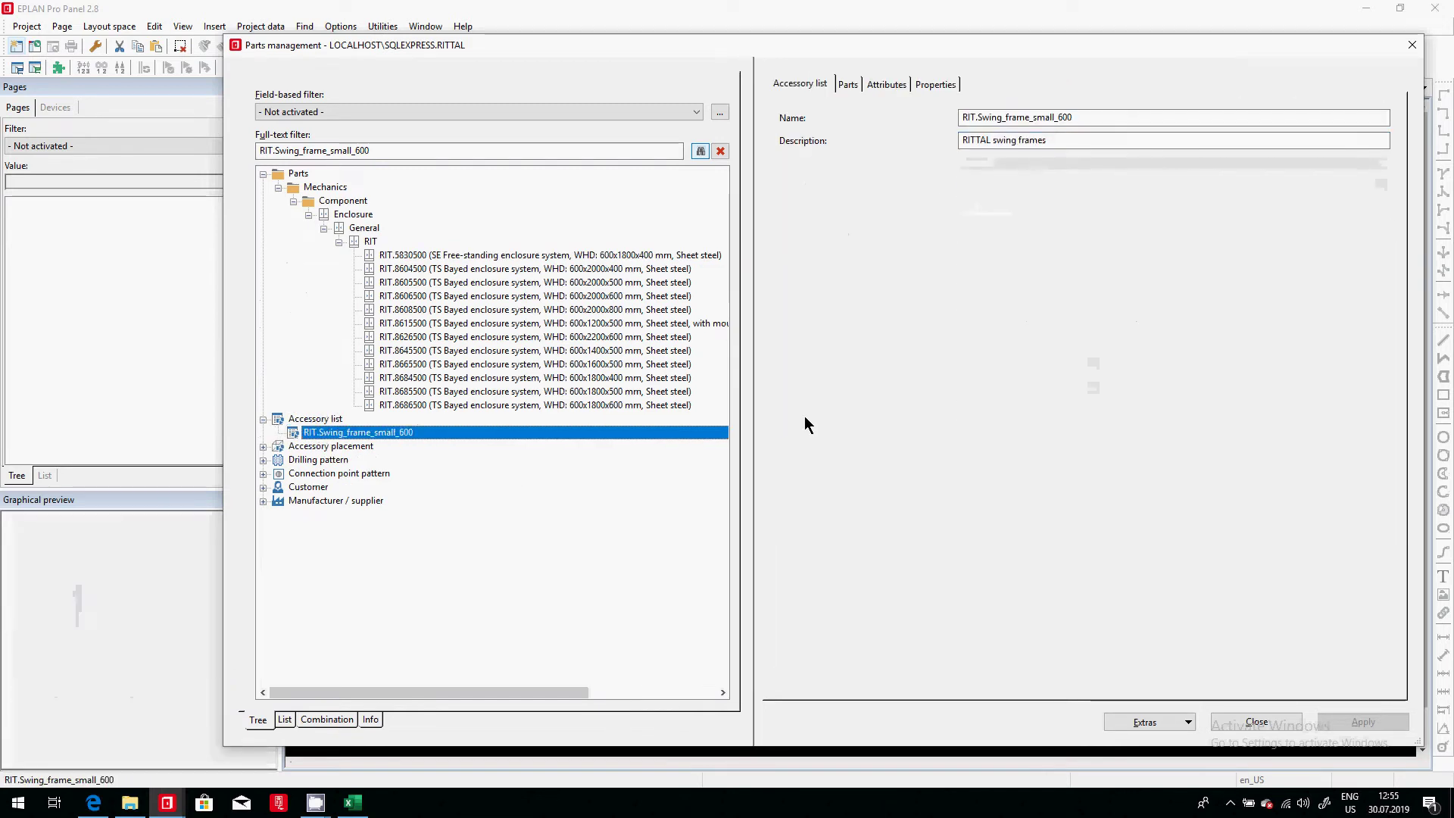
pyautogui.click(848, 85)
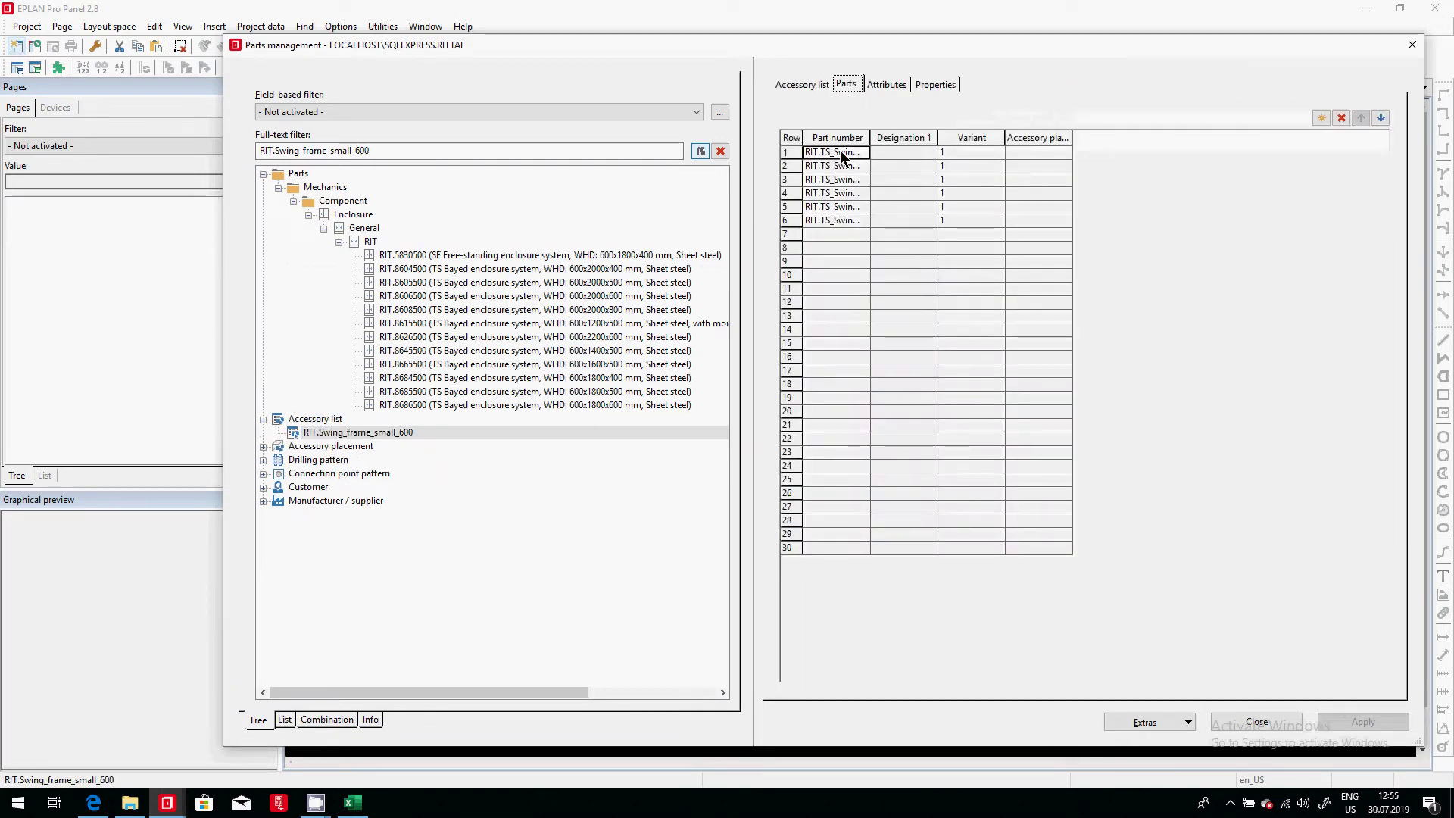
pyautogui.moveTo(839, 150); pyautogui.dragTo(844, 220)
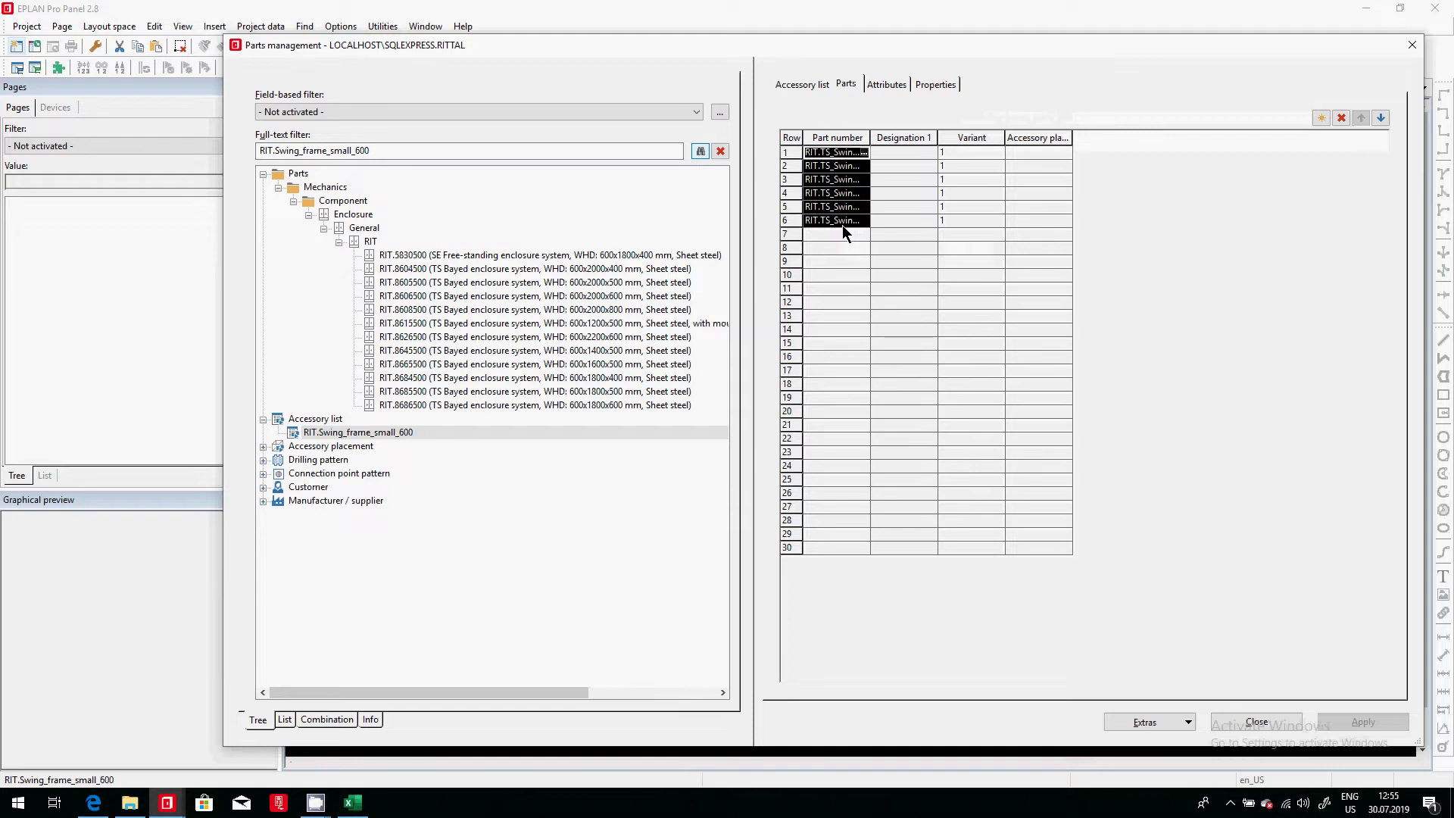
pyautogui.hotkey('alt', 'Tab')
pyautogui.write('RIT.TS_Swing_frame_small_600_12U RIT.TS_Swing_frame_small_600_15U RIT.TS_Swing_frame_small_600_18U RIT.TS_Swing_frame_small_600_33U RIT.TS_Swing_frame_small_600_36U RIT.TS_Swing_frame_small_600_39U')
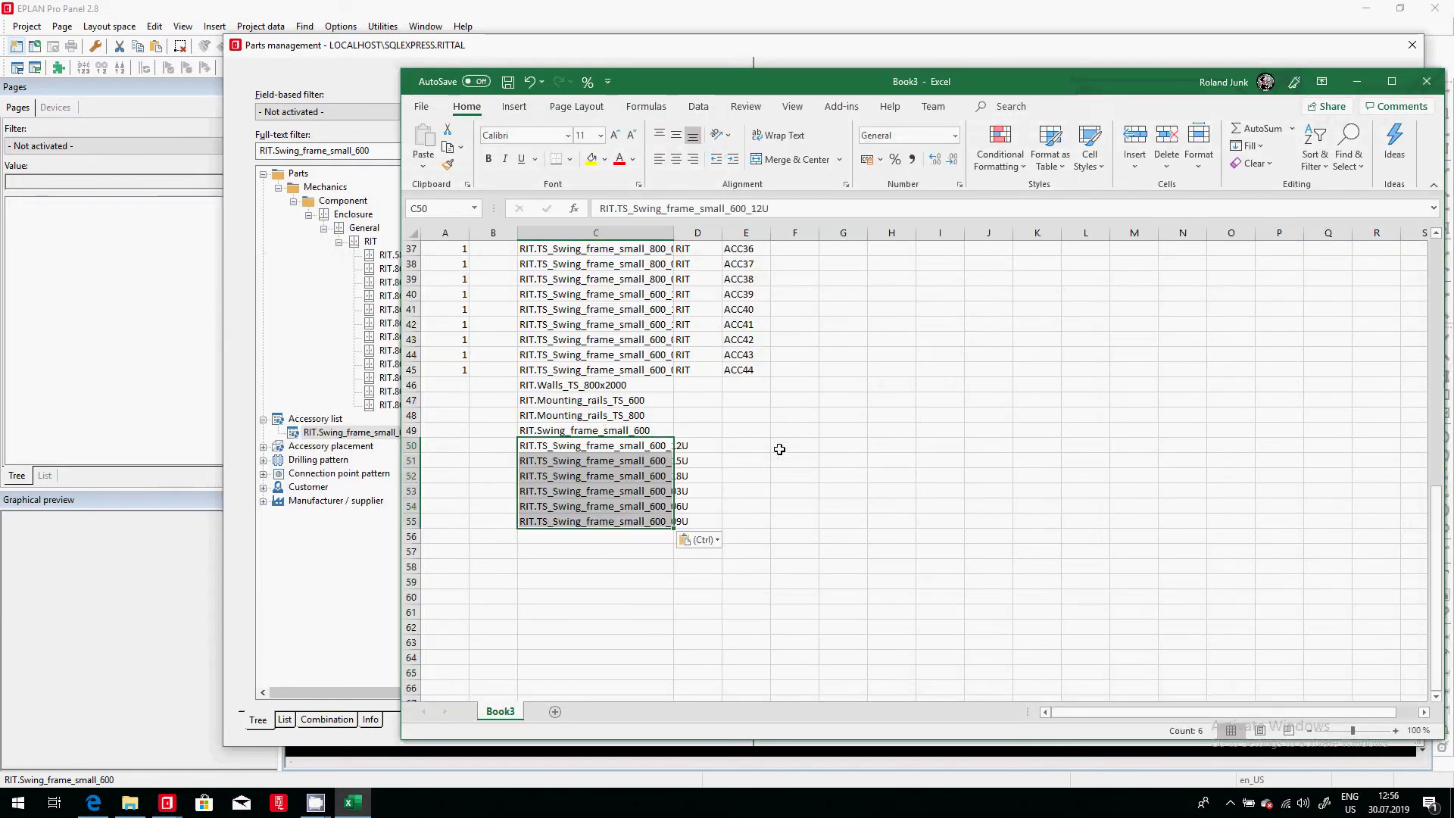
# Return to Parts management in EPLAN and clear the full-text filter to list every accessory list.
pyautogui.click(324, 434)
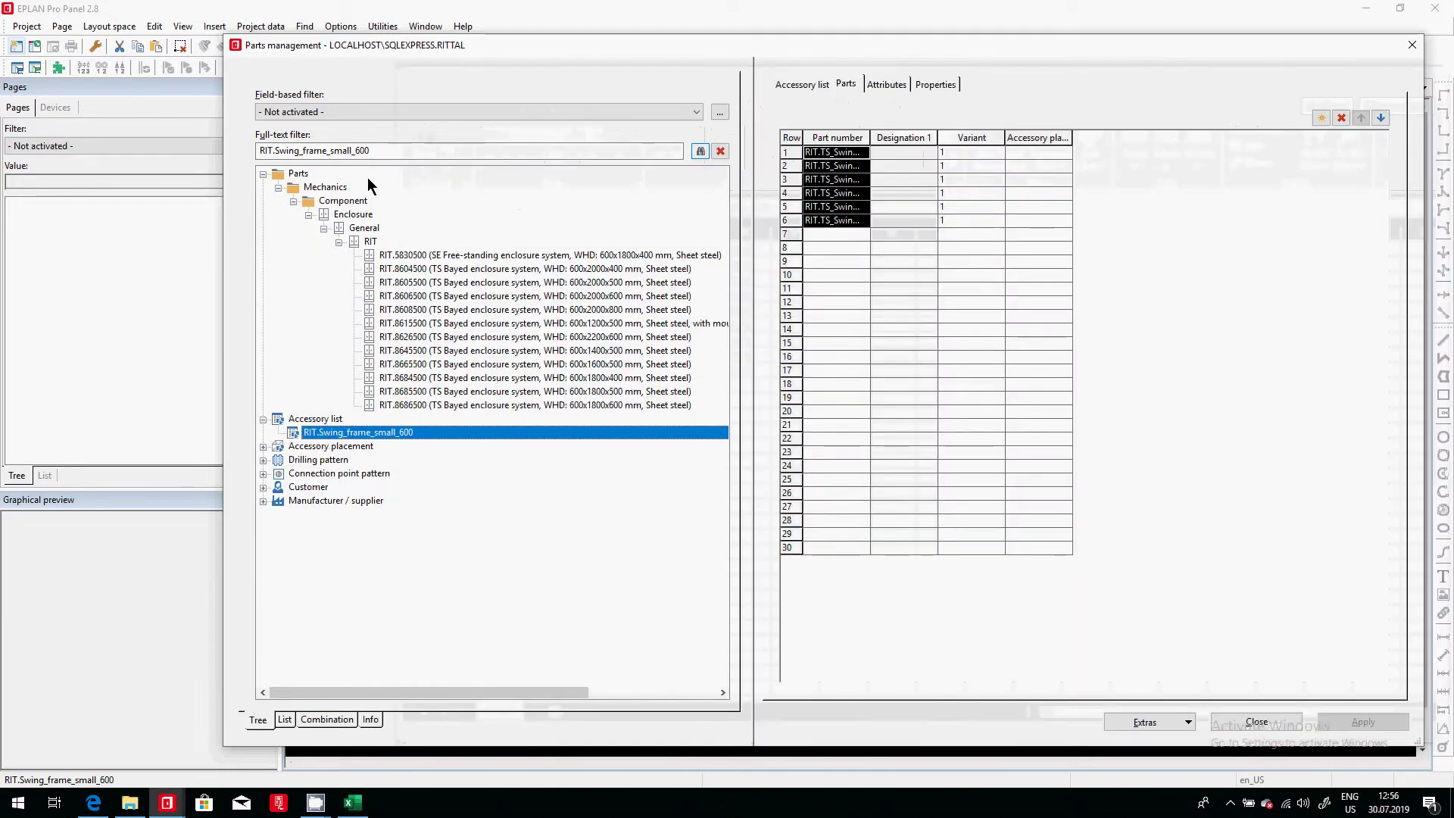
pyautogui.click(718, 152)
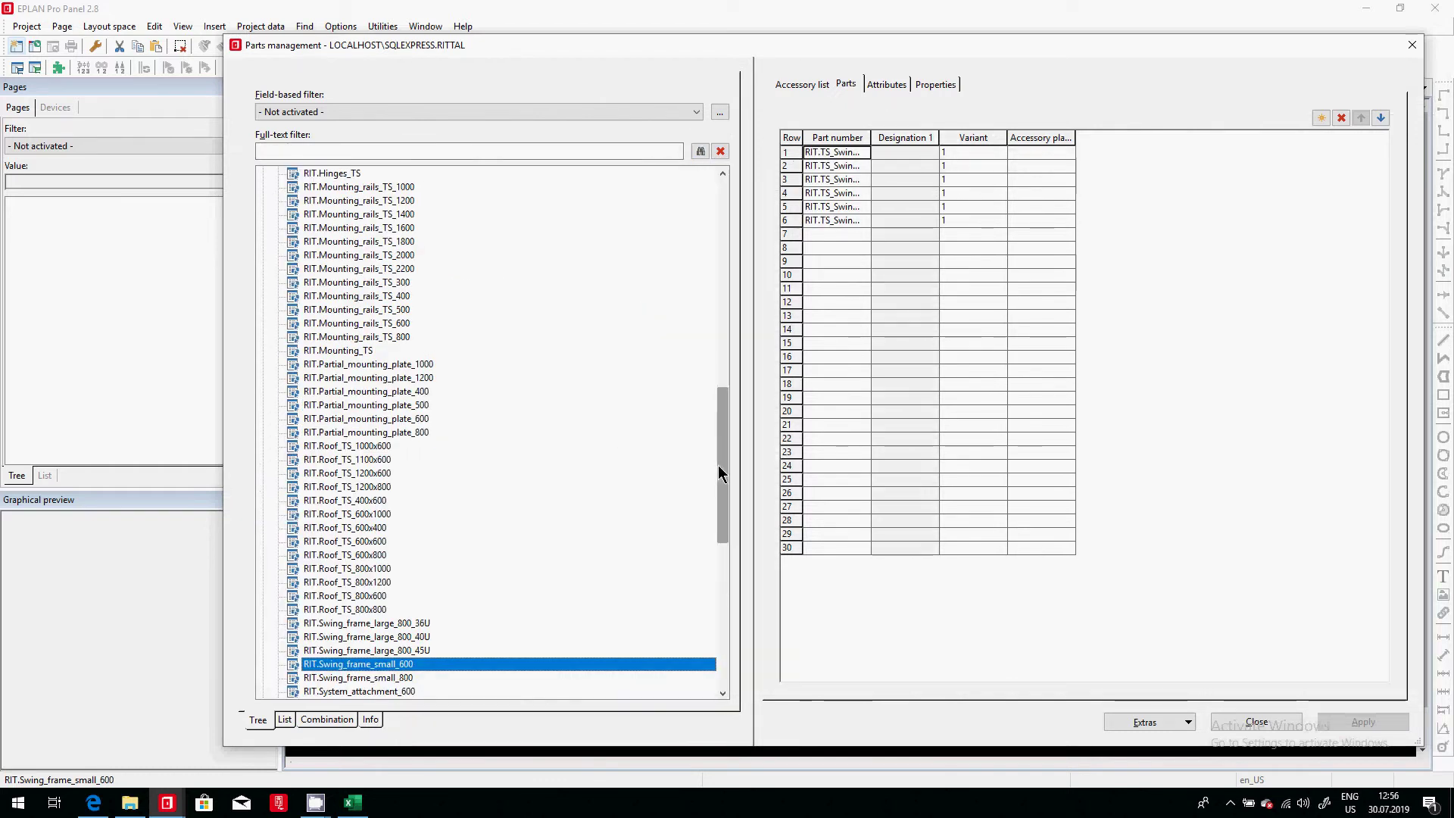
pyautogui.moveTo(718, 465); pyautogui.dragTo(726, 270)
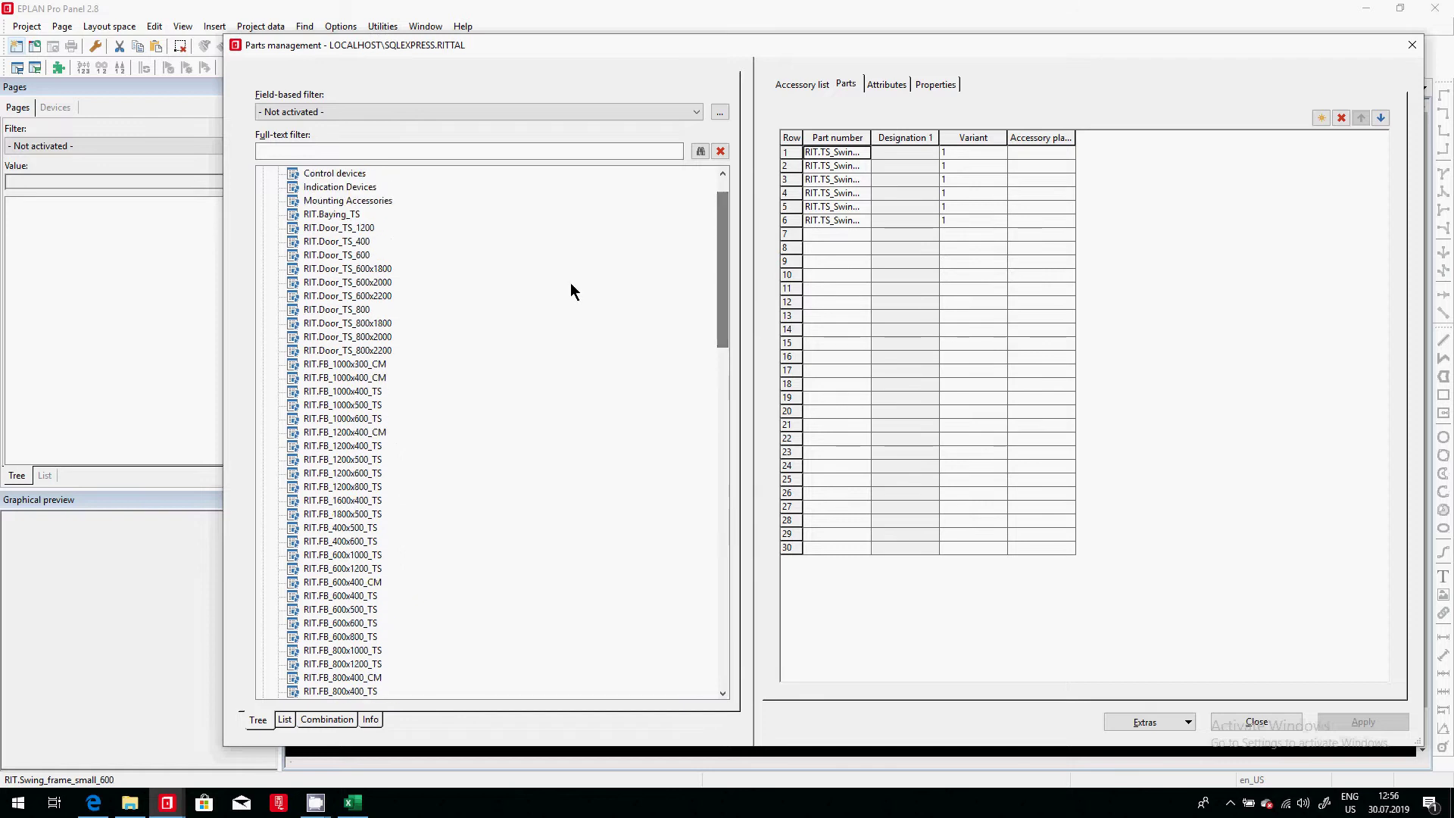
# Copy all part numbers of the RIT.Door_TS_600 accessory list, RIT.9672161 to RIT.8801230, into Book3 in Excel starting at cell C56.
pyautogui.click(359, 255)
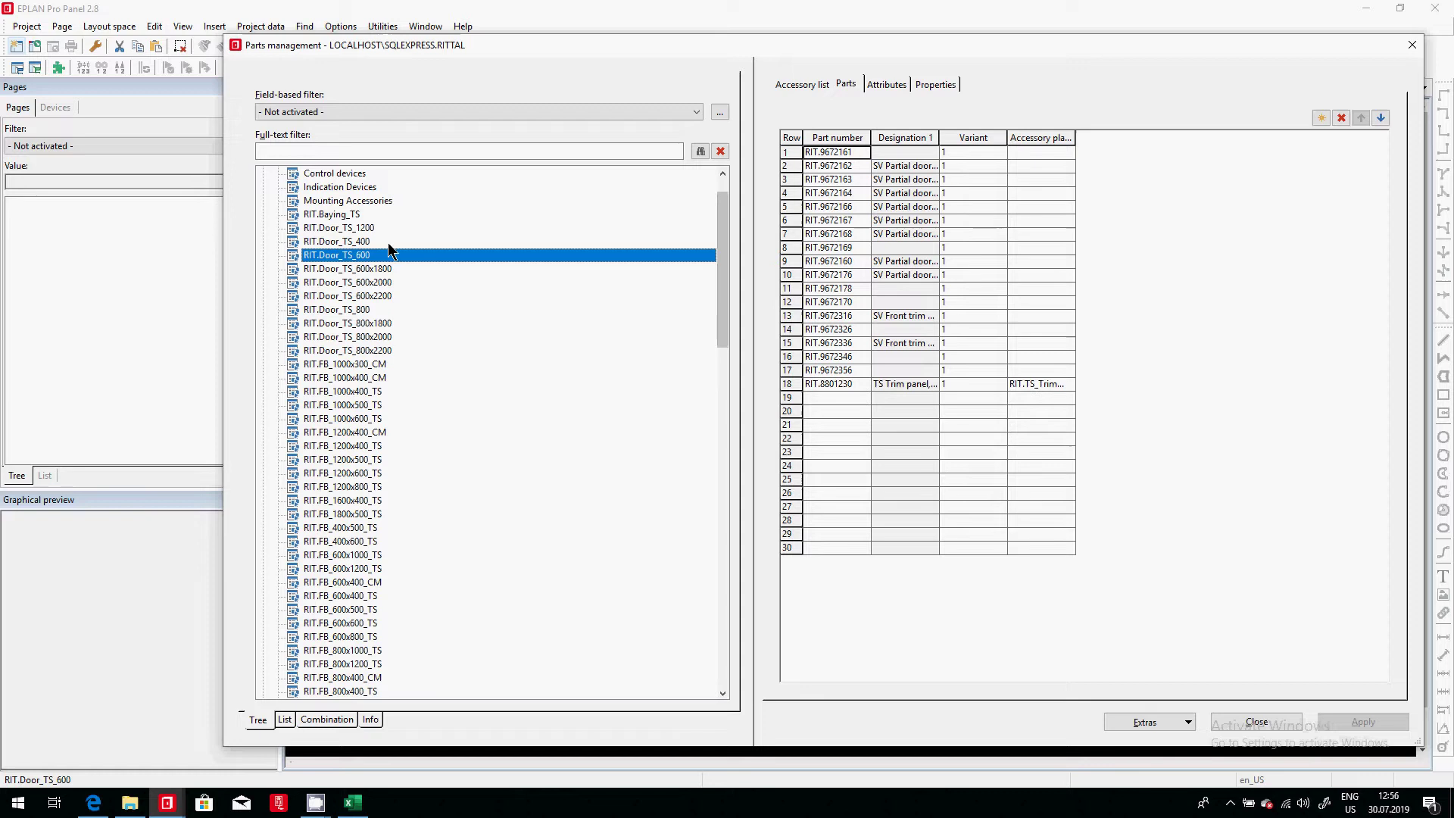
pyautogui.click(834, 153)
pyautogui.moveTo(834, 153); pyautogui.dragTo(851, 386)
pyautogui.hotkey('ctrl', 'c')
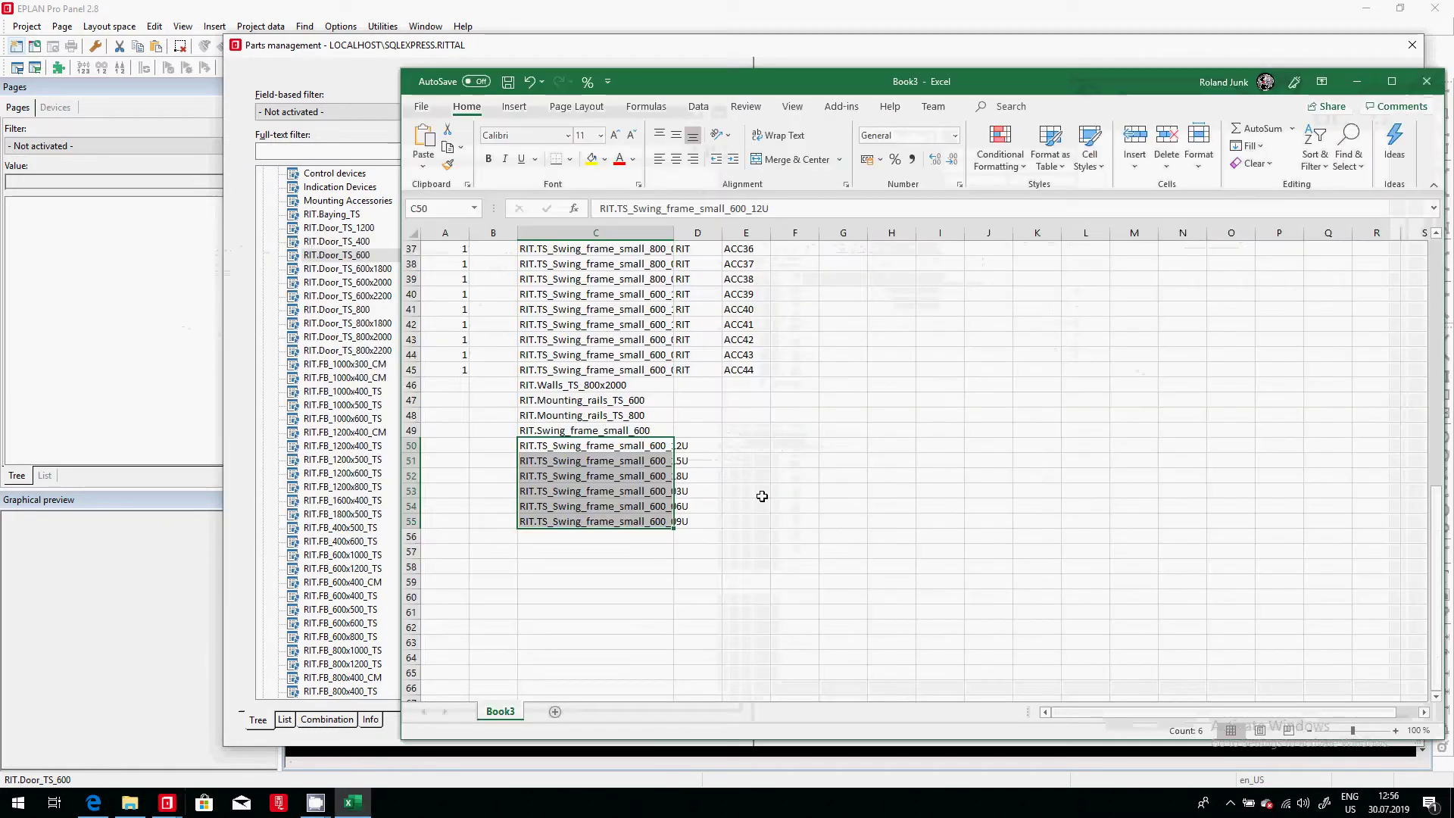
pyautogui.click(622, 536)
pyautogui.hotkey('ctrl', 'v')
# Copy all part numbers of the RIT.Door_TS_800 accessory list in EPLAN into Book3 in Excel starting at cell C74.
pyautogui.hotkey('alt', 'Tab')
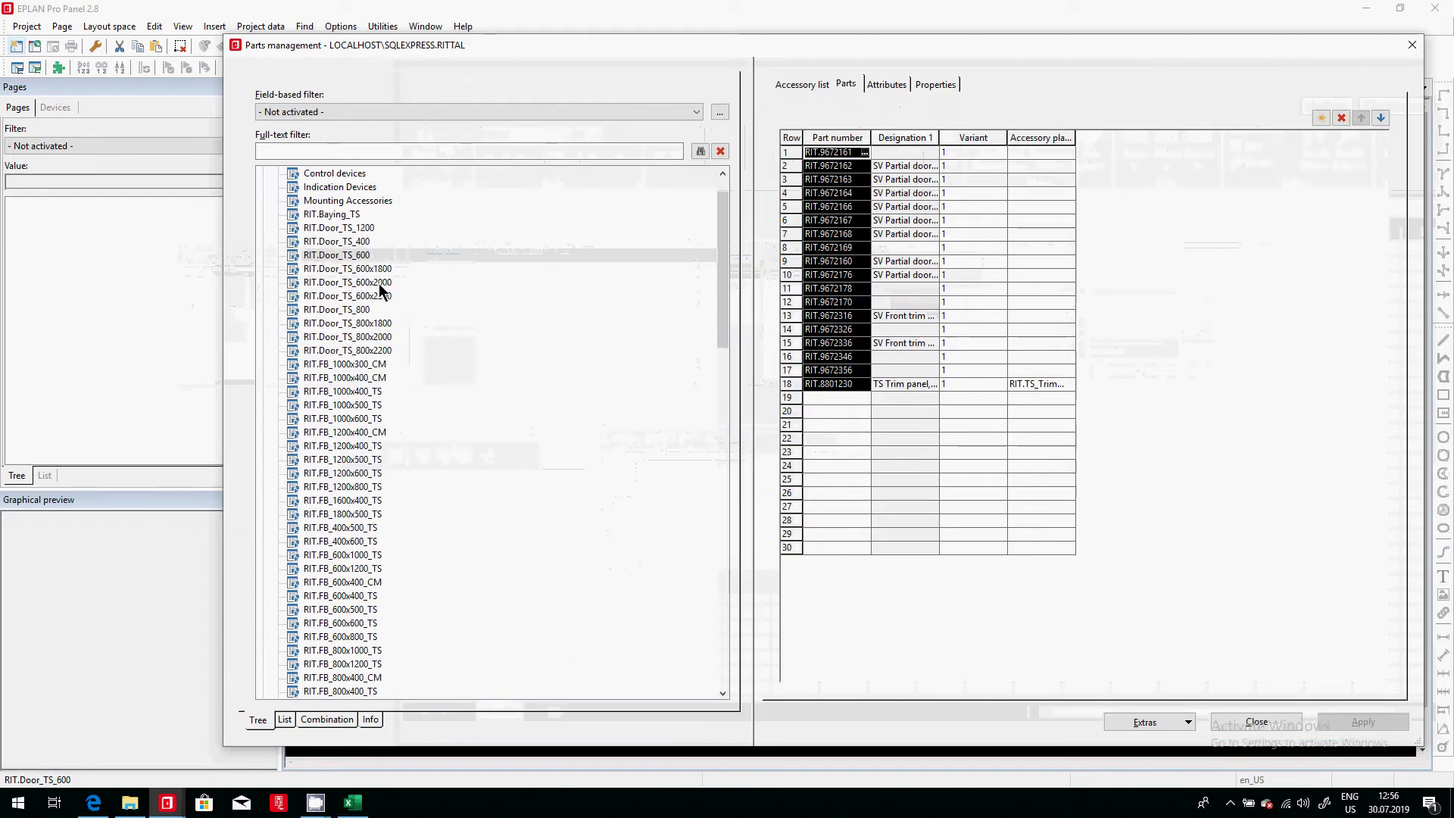
pyautogui.click(375, 309)
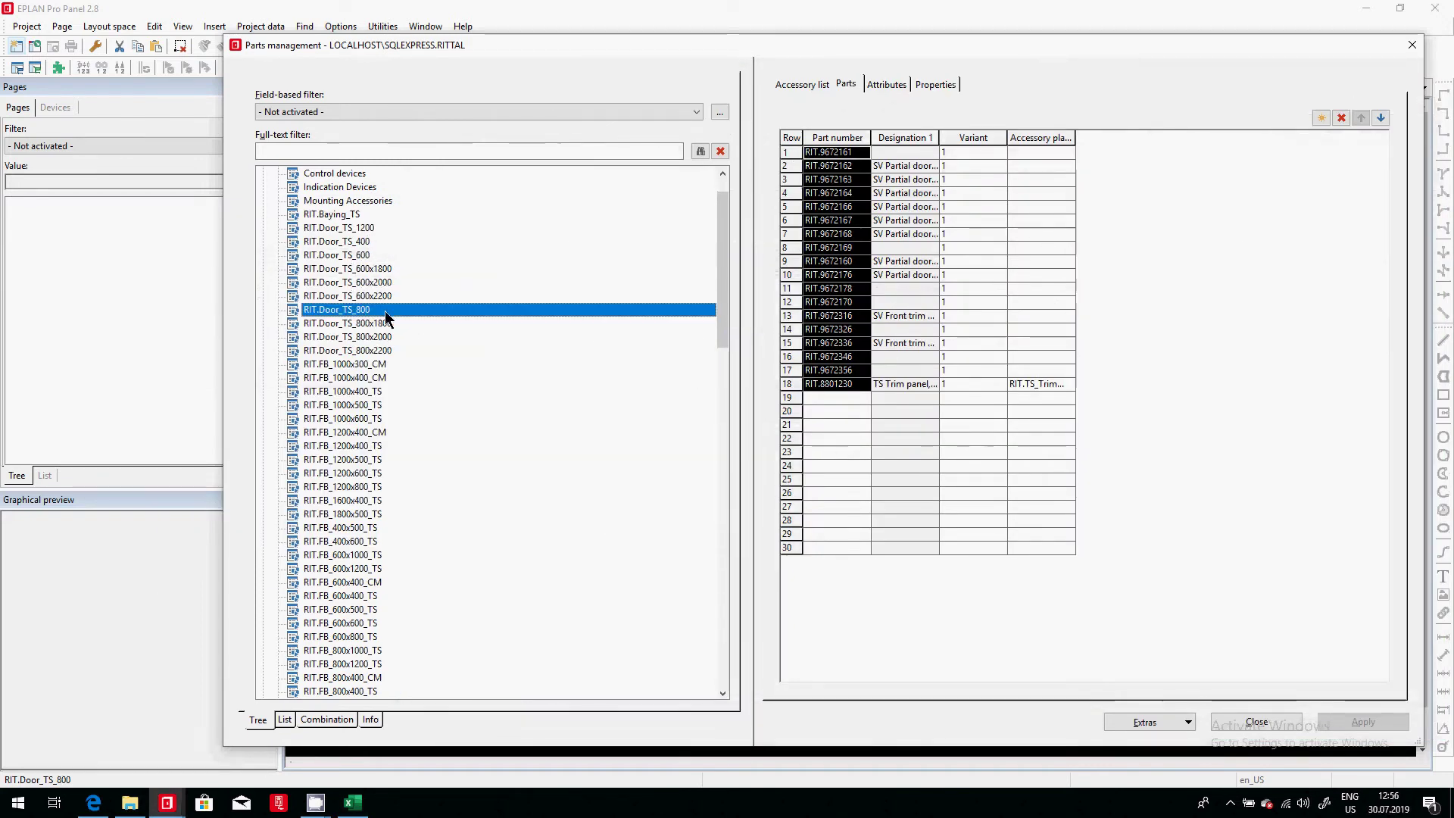
pyautogui.click(839, 151)
pyautogui.moveTo(844, 152); pyautogui.dragTo(861, 370)
pyautogui.hotkey('alt', 'Tab')
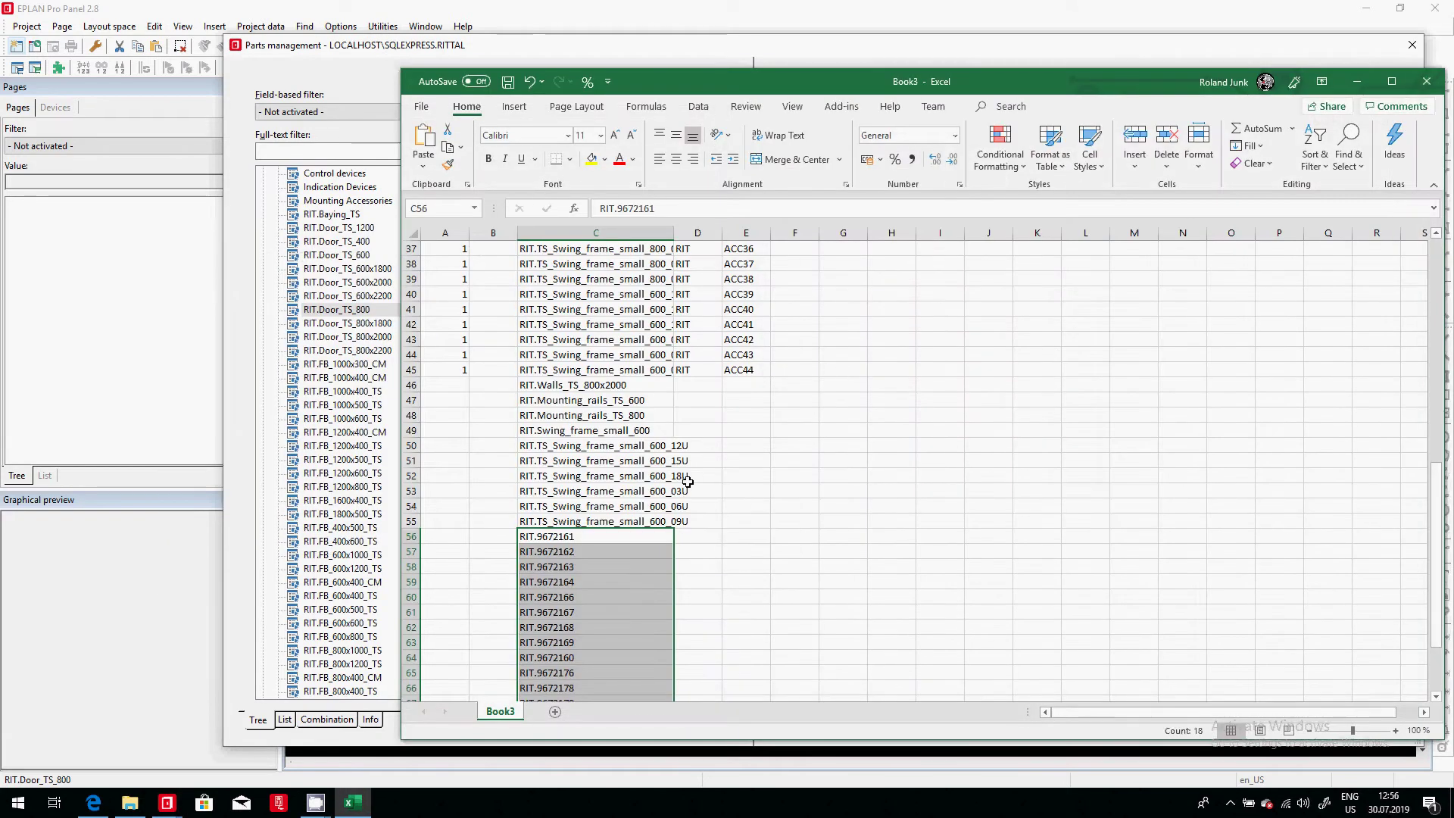
pyautogui.scroll(-9, 675, 483)
pyautogui.click(605, 398)
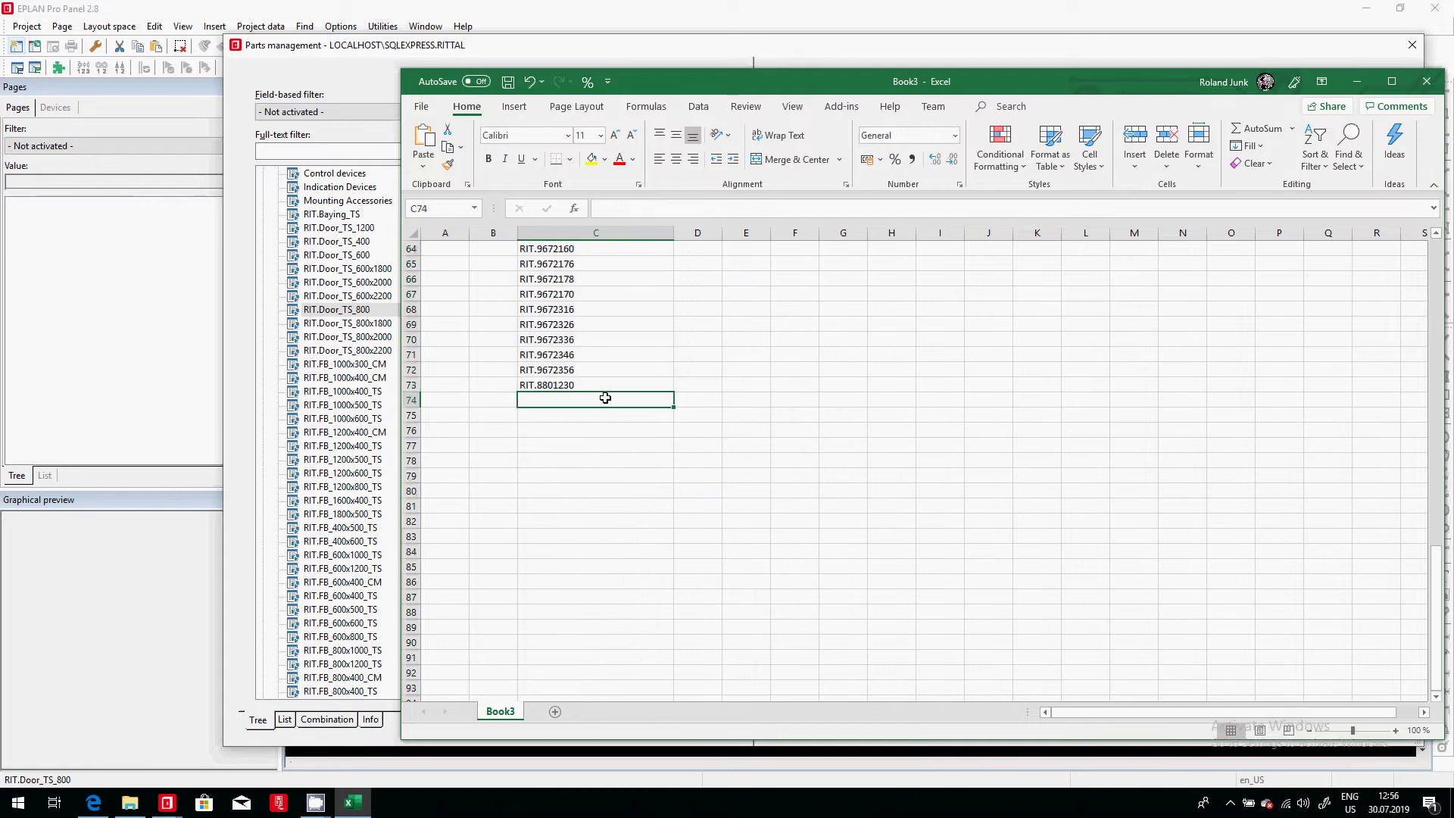
pyautogui.hotkey('ctrl', 'v')
# Copy part numbers RIT.8611360 to RIT.7200801 of the RIT.Handle accessory list in EPLAN into Book3 in Excel starting at cell C91.
pyautogui.click(391, 351)
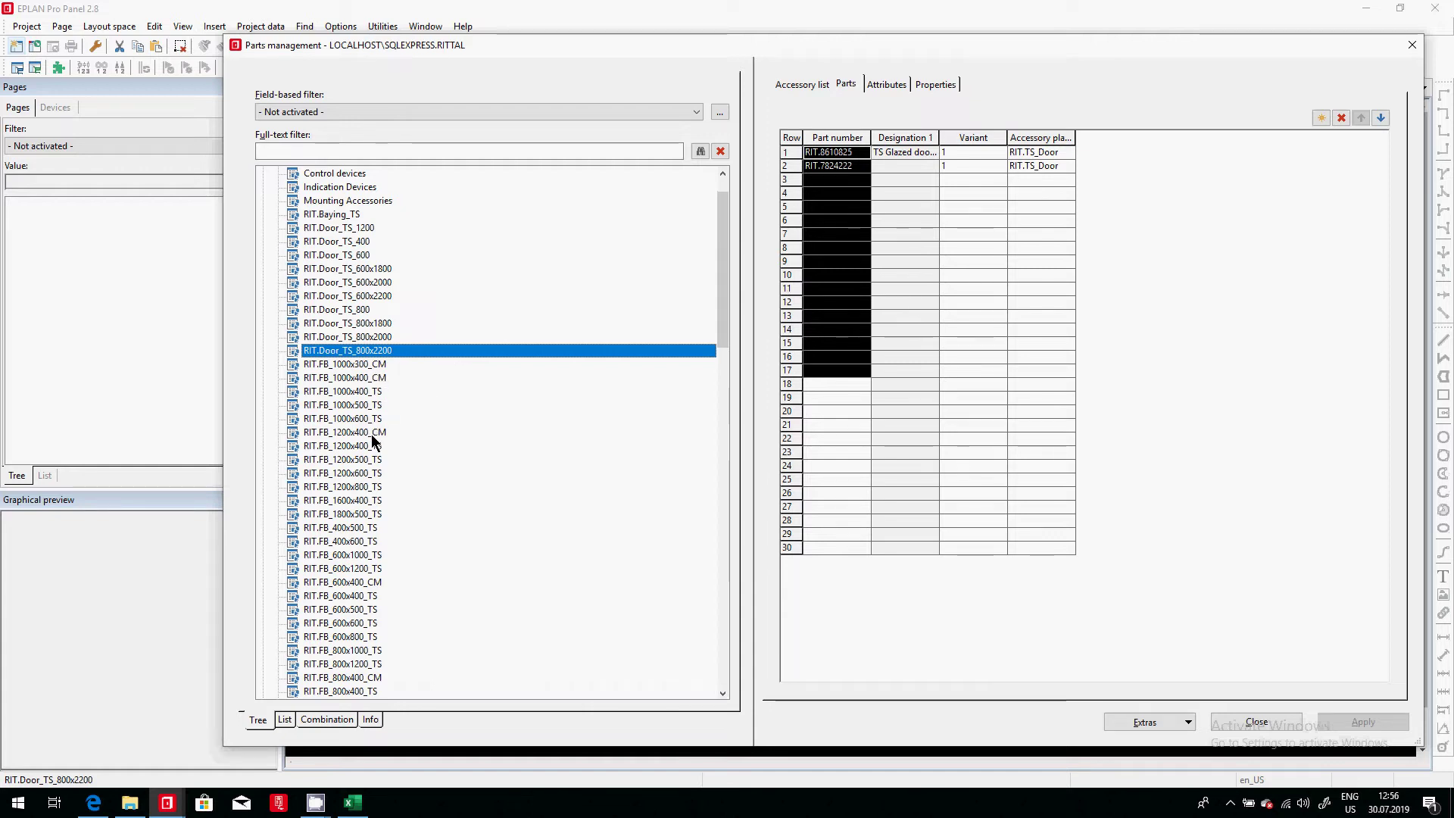
pyautogui.scroll(-3, 375, 478)
pyautogui.scroll(-6, 387, 473)
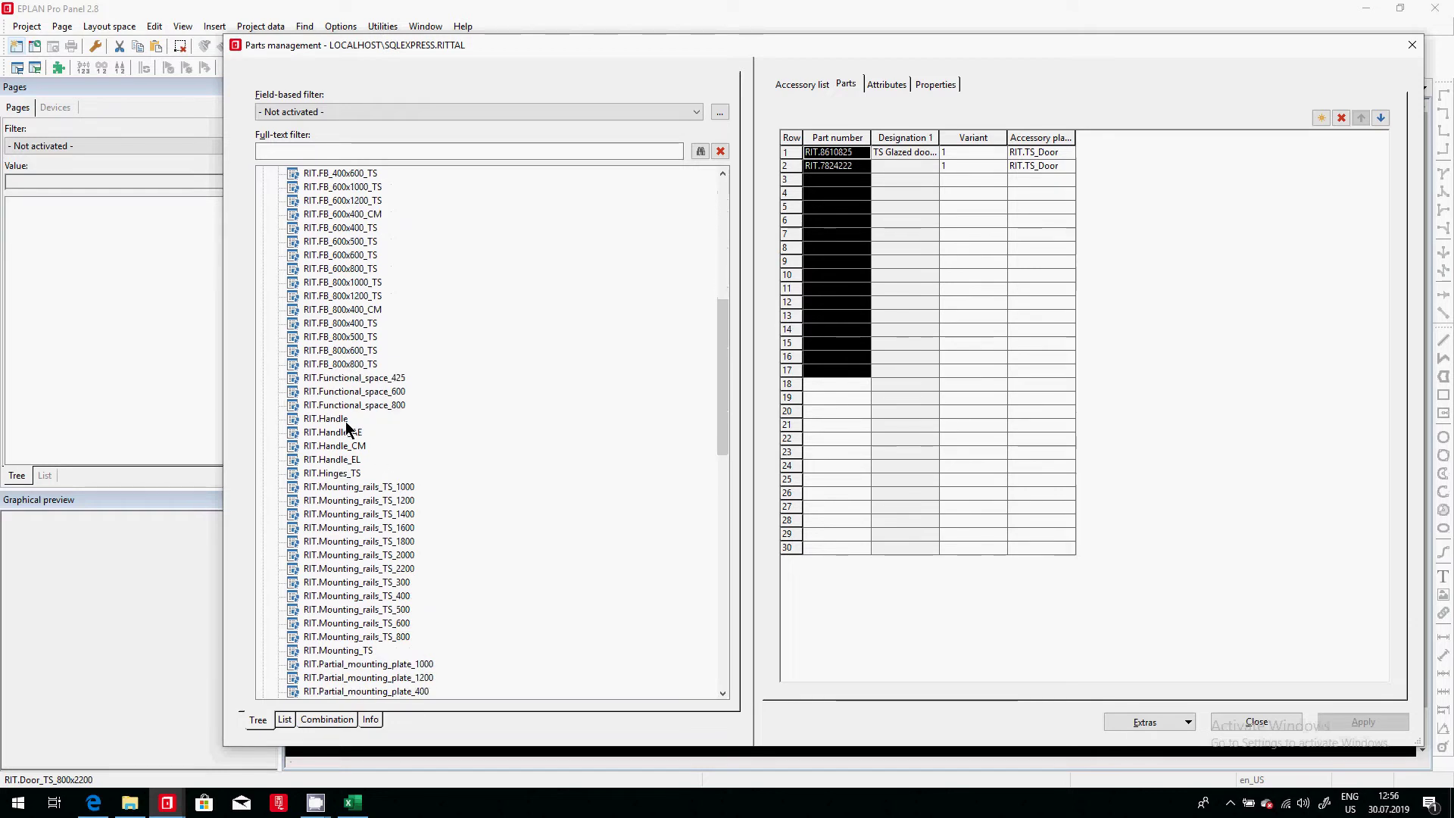
pyautogui.click(349, 420)
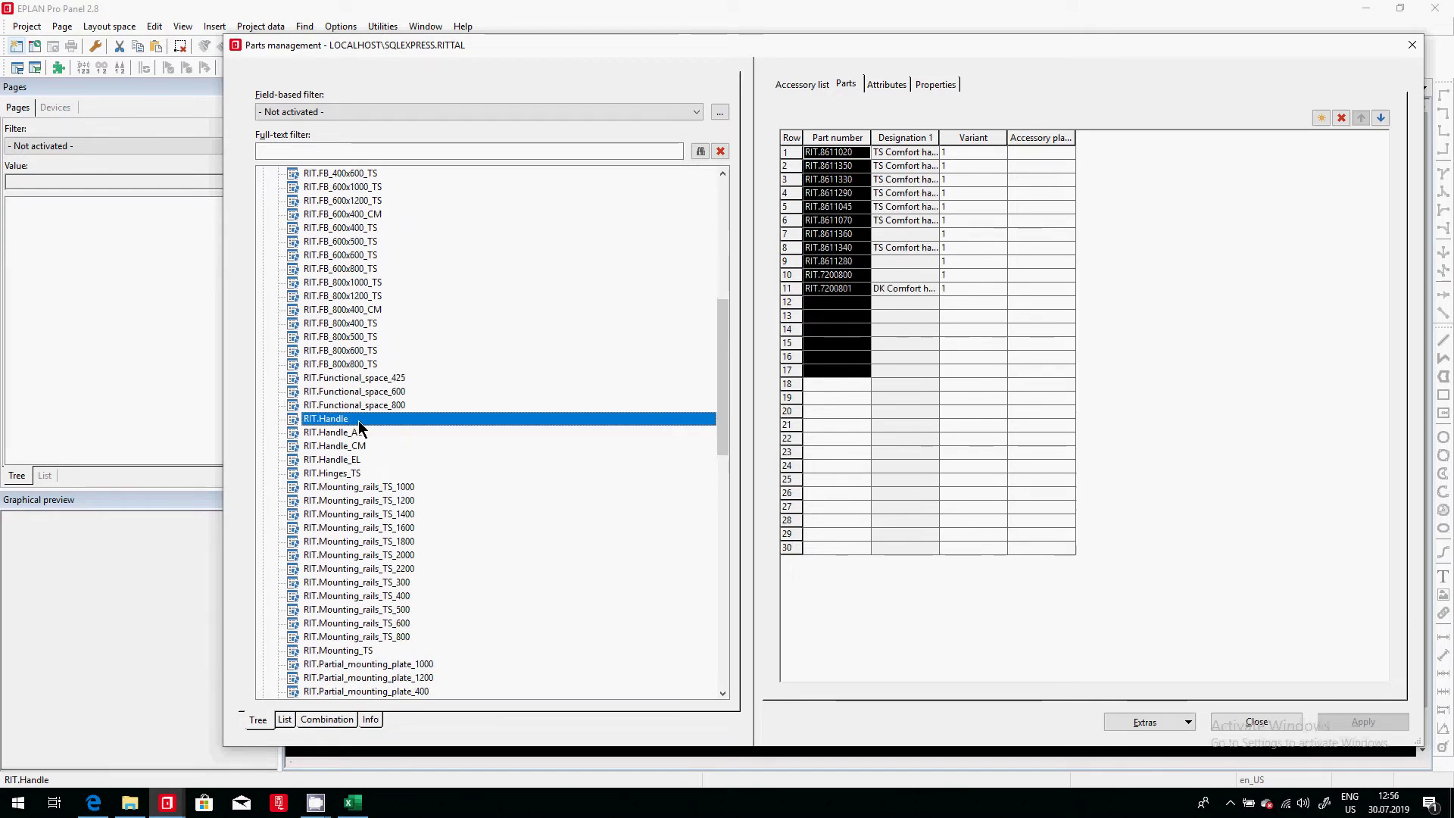
pyautogui.click(844, 179)
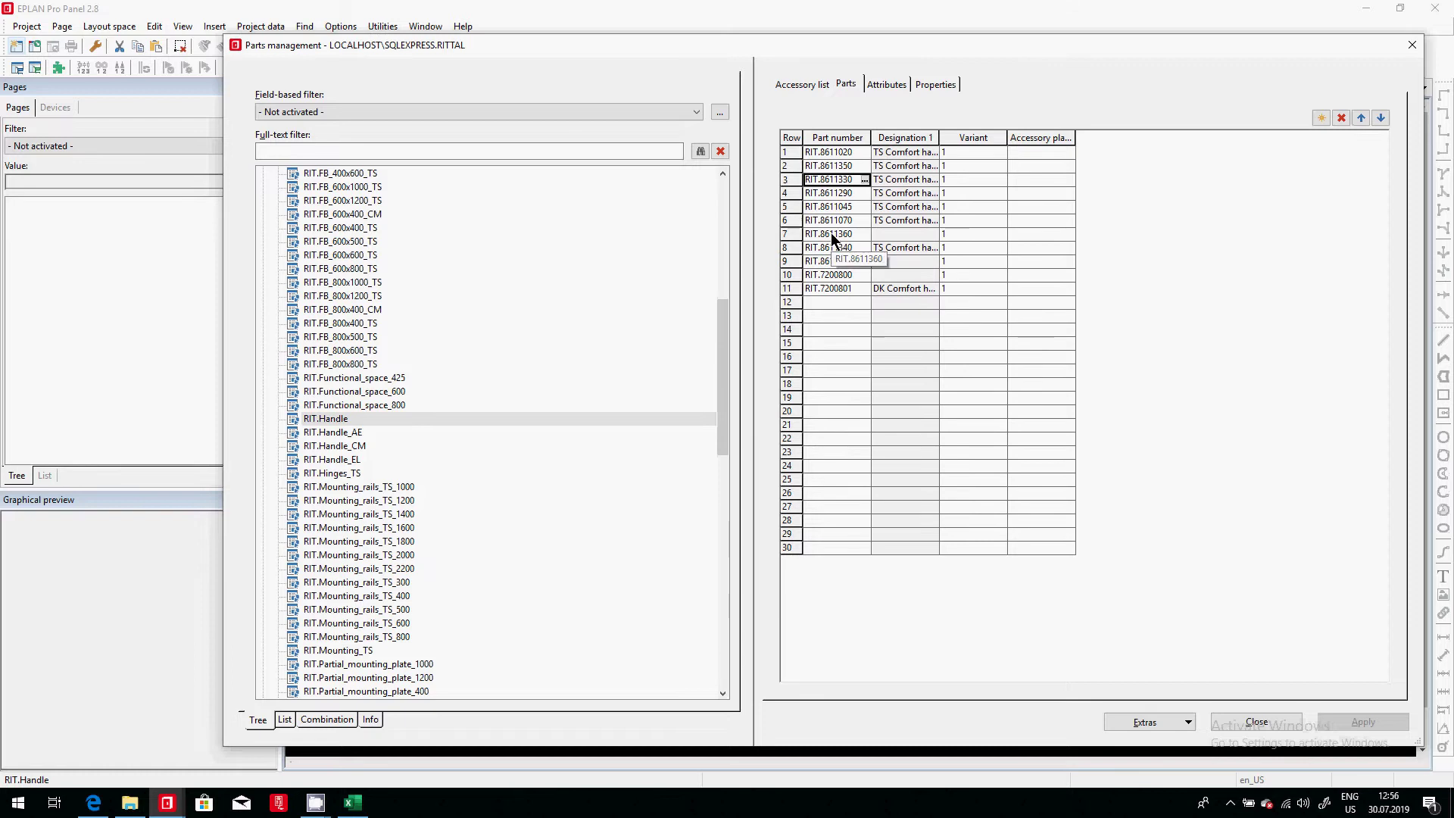
pyautogui.moveTo(832, 235); pyautogui.dragTo(846, 293)
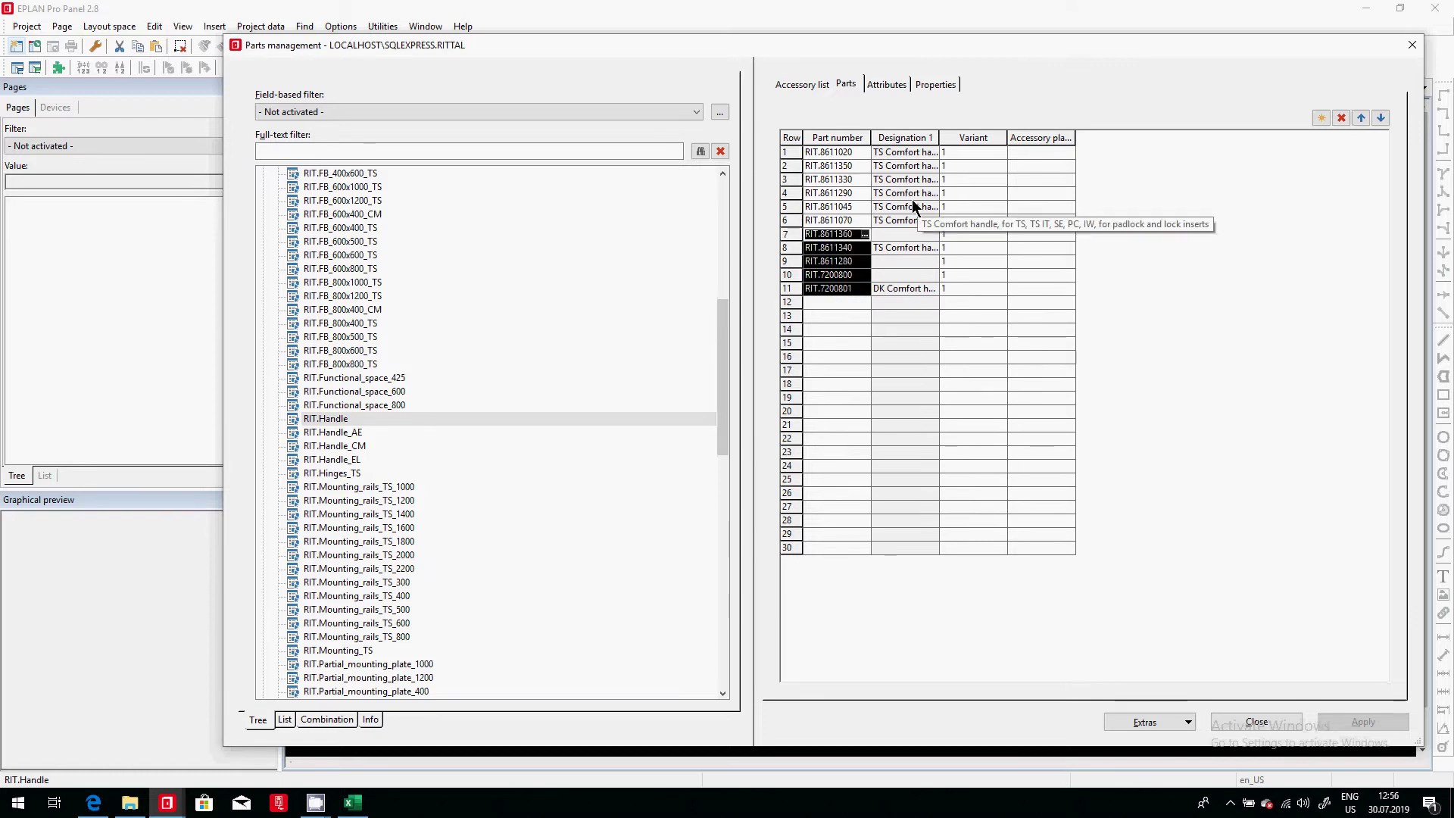
pyautogui.hotkey('alt', 'Tab')
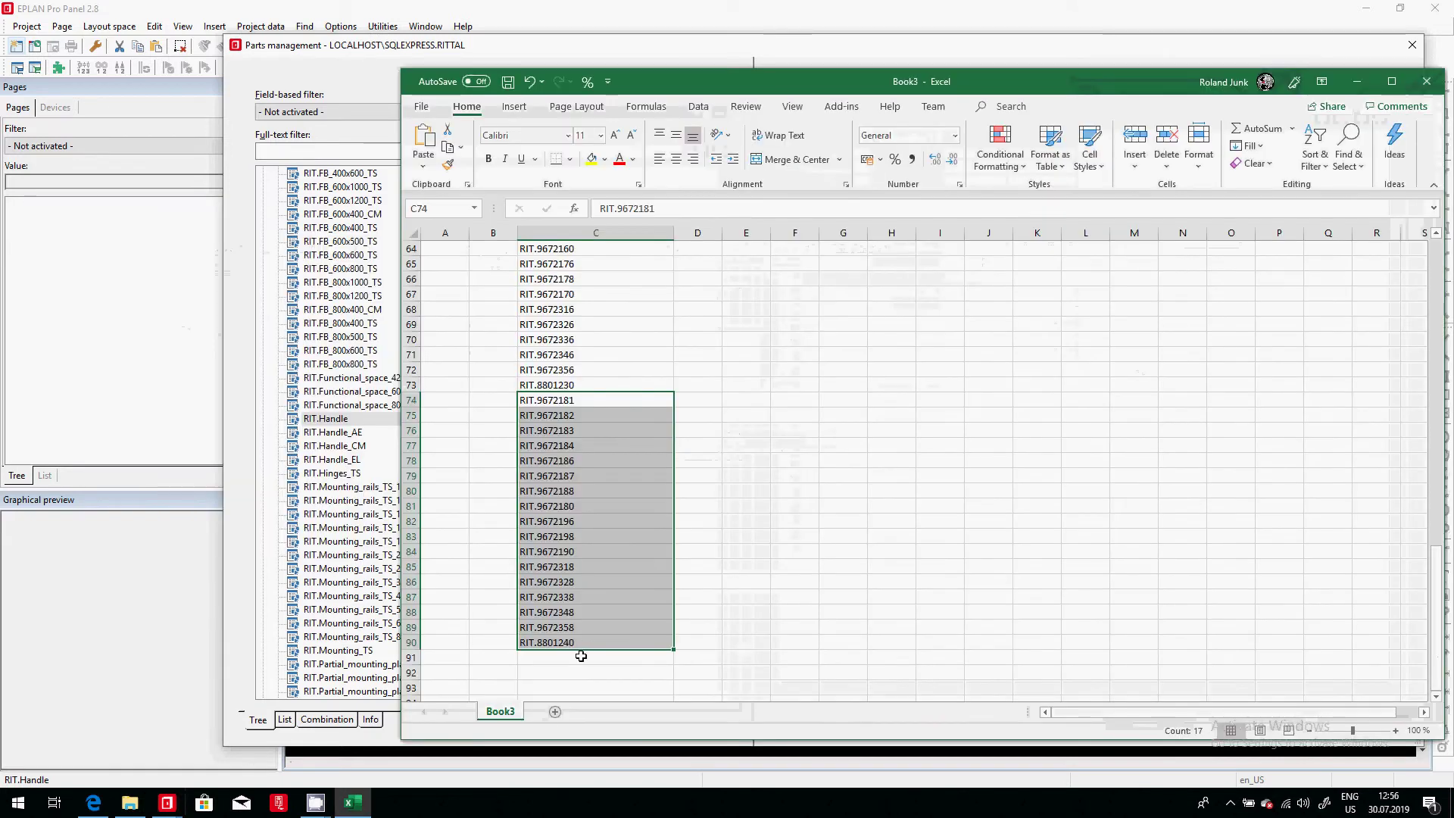
pyautogui.click(575, 657)
pyautogui.hotkey('ctrl', 'v')
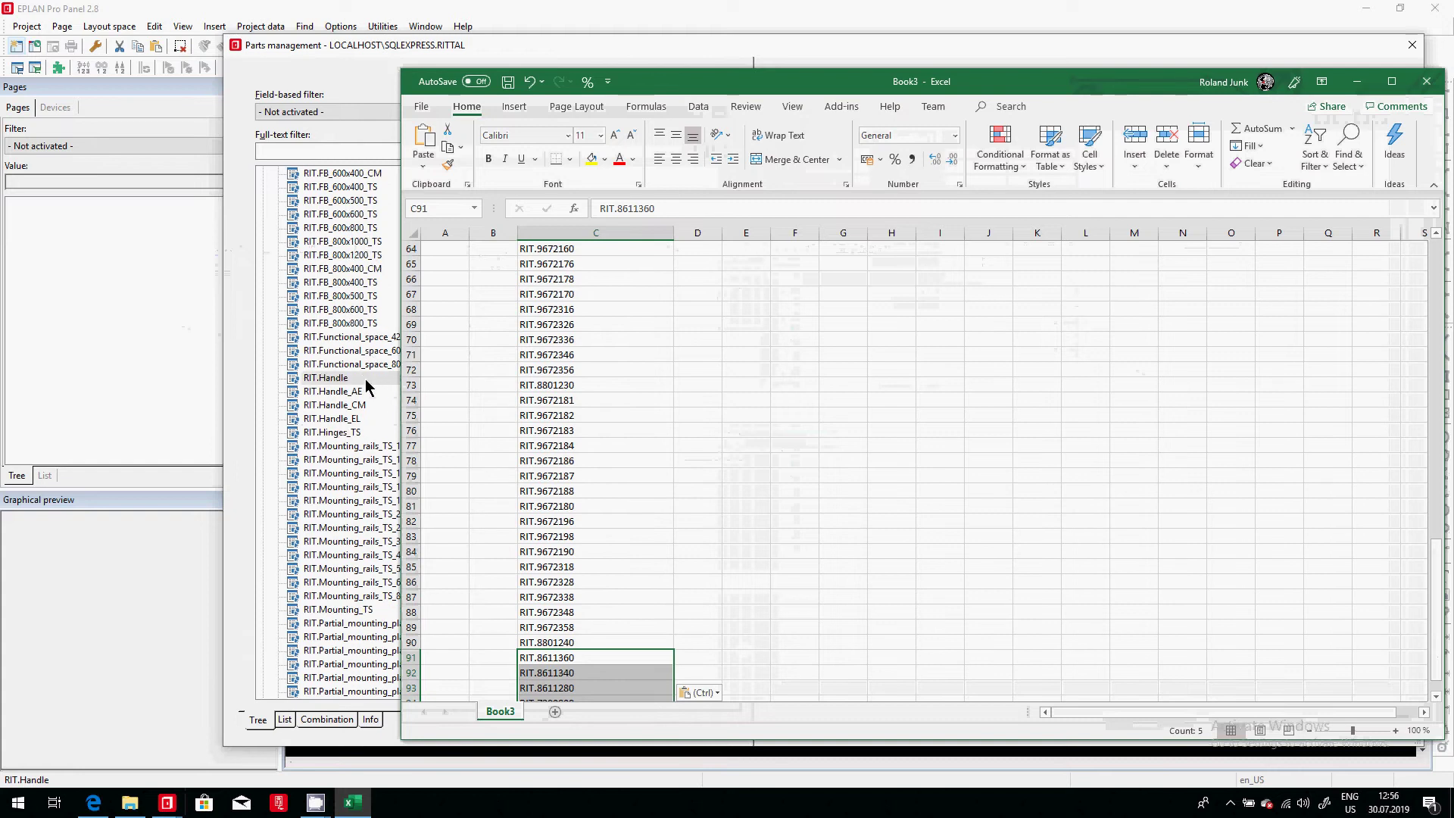
# Copy part number RIT.8701180 from the RIT.Hinges_TS accessory list in EPLAN into cell C96 of Book3 in Excel.
pyautogui.hotkey('alt', 'Tab')
pyautogui.scroll(-1, 375, 402)
pyautogui.click(370, 433)
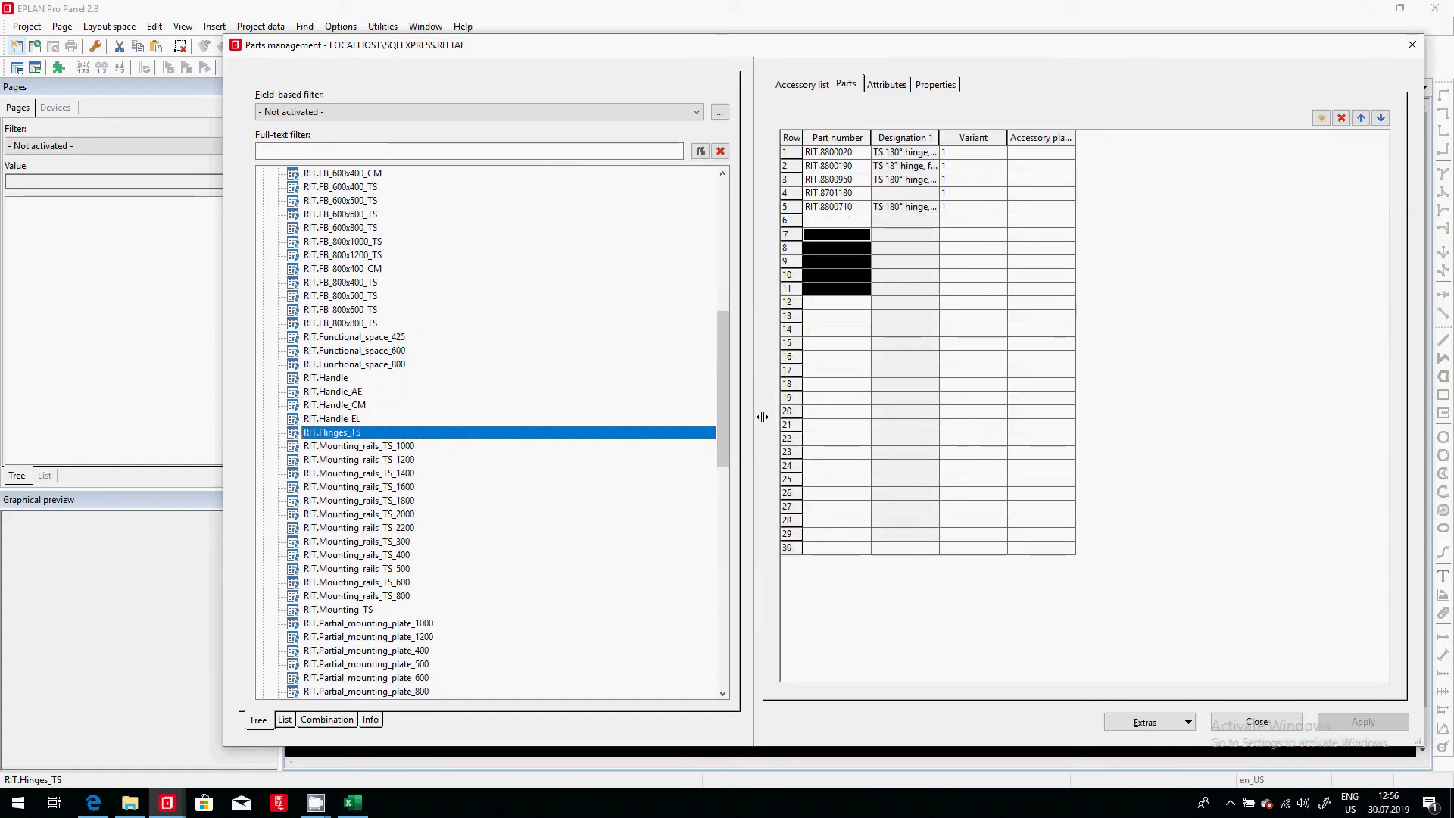
pyautogui.click(858, 193)
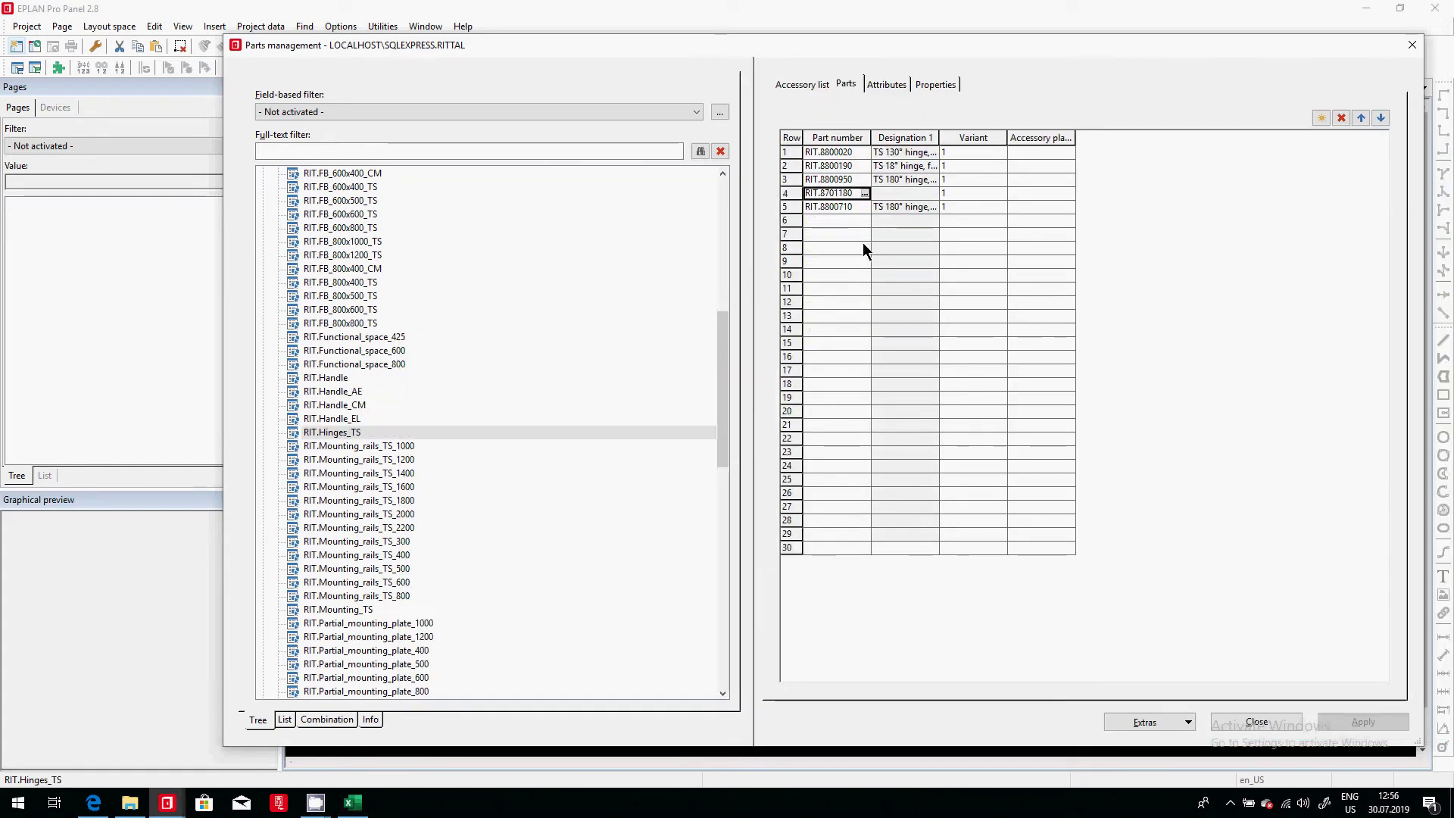
pyautogui.hotkey('alt', 'Tab')
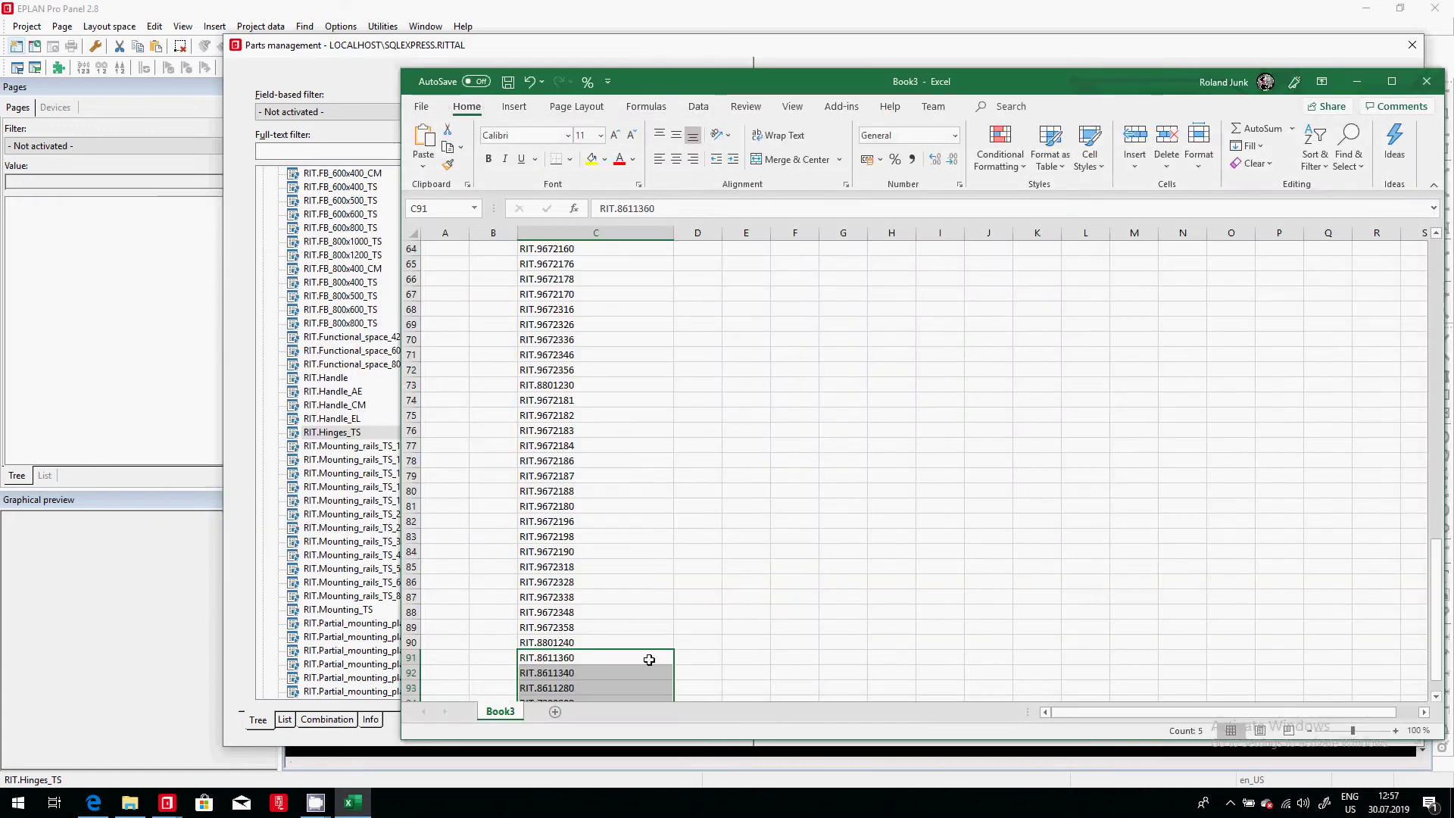
pyautogui.click(589, 325)
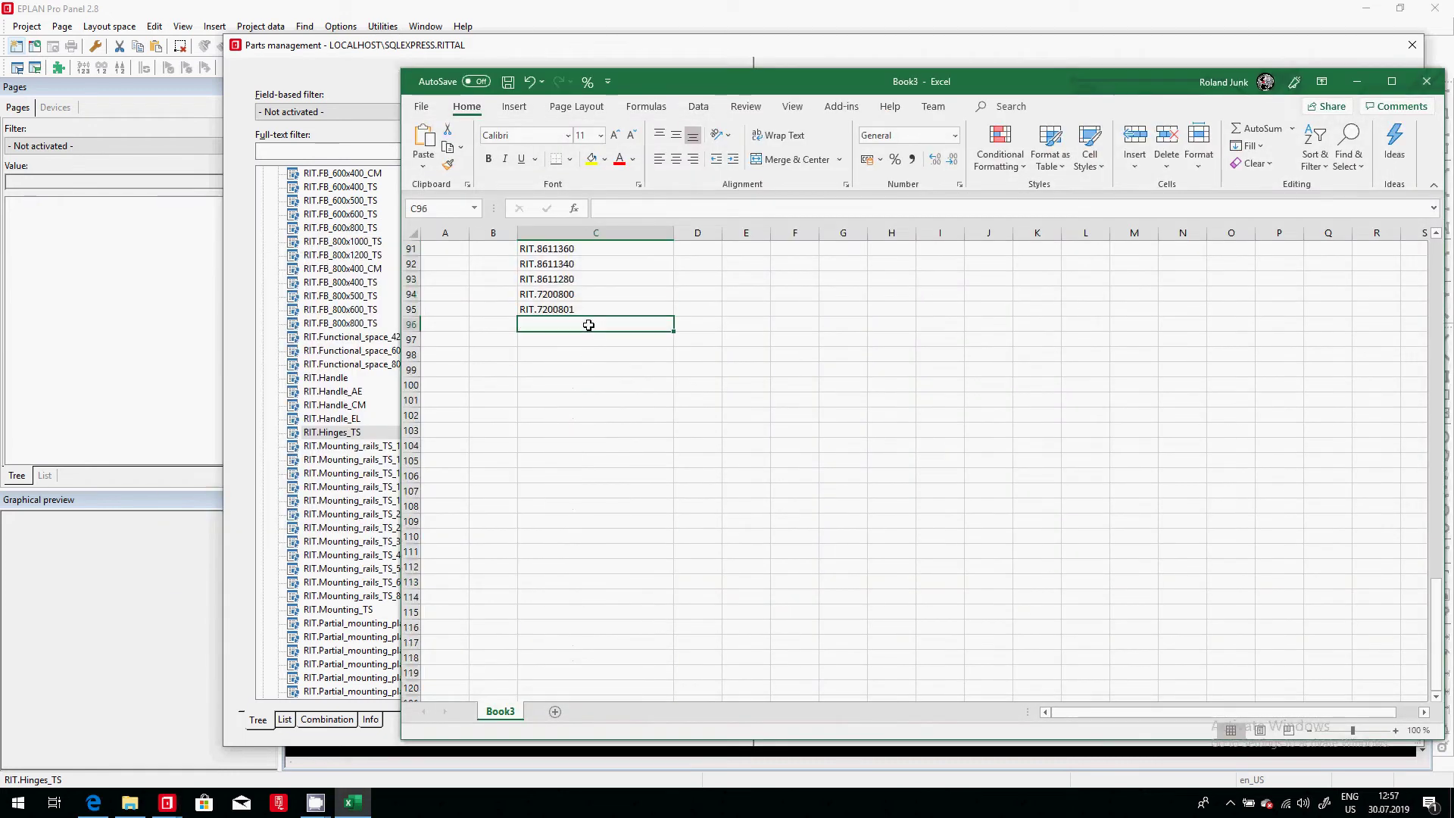
pyautogui.write('RIT.8701180')
# Copy all part numbers of the RIT.Mounting_rails_TS_2000 accessory list in EPLAN into cells C97 to C99 of Book3 in Excel.
pyautogui.click(340, 447)
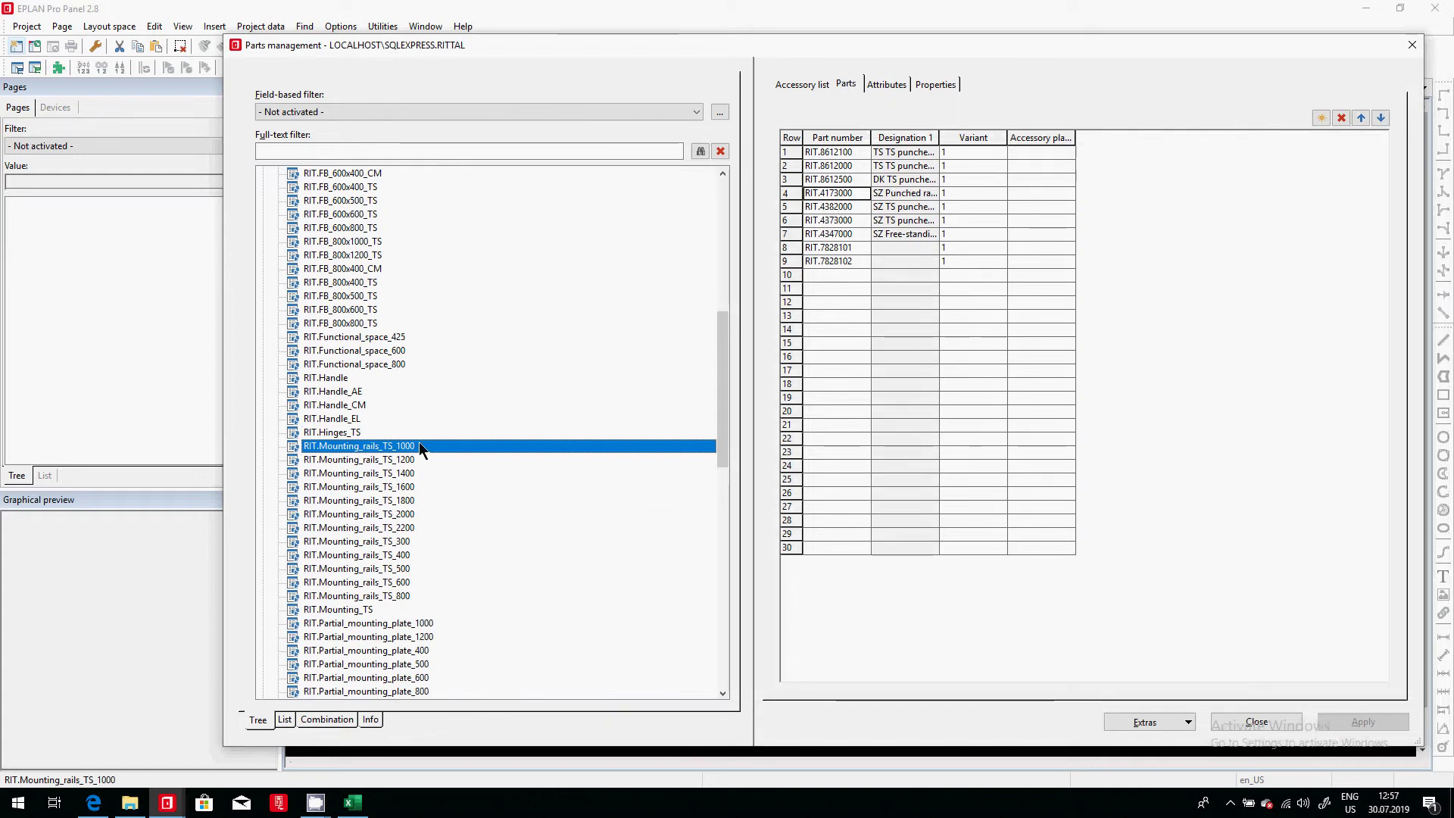
pyautogui.click(396, 513)
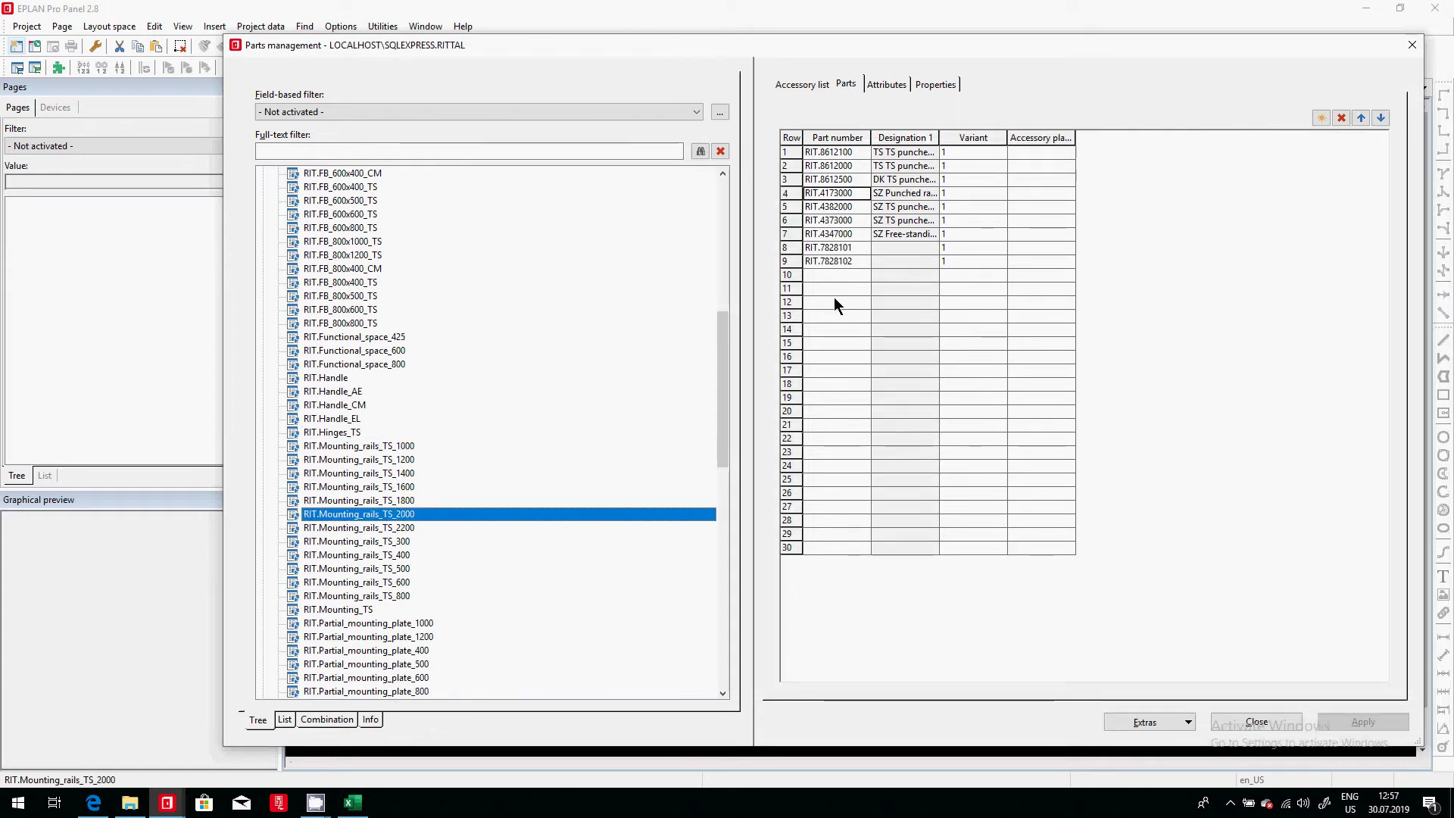
pyautogui.moveTo(847, 152); pyautogui.dragTo(847, 178)
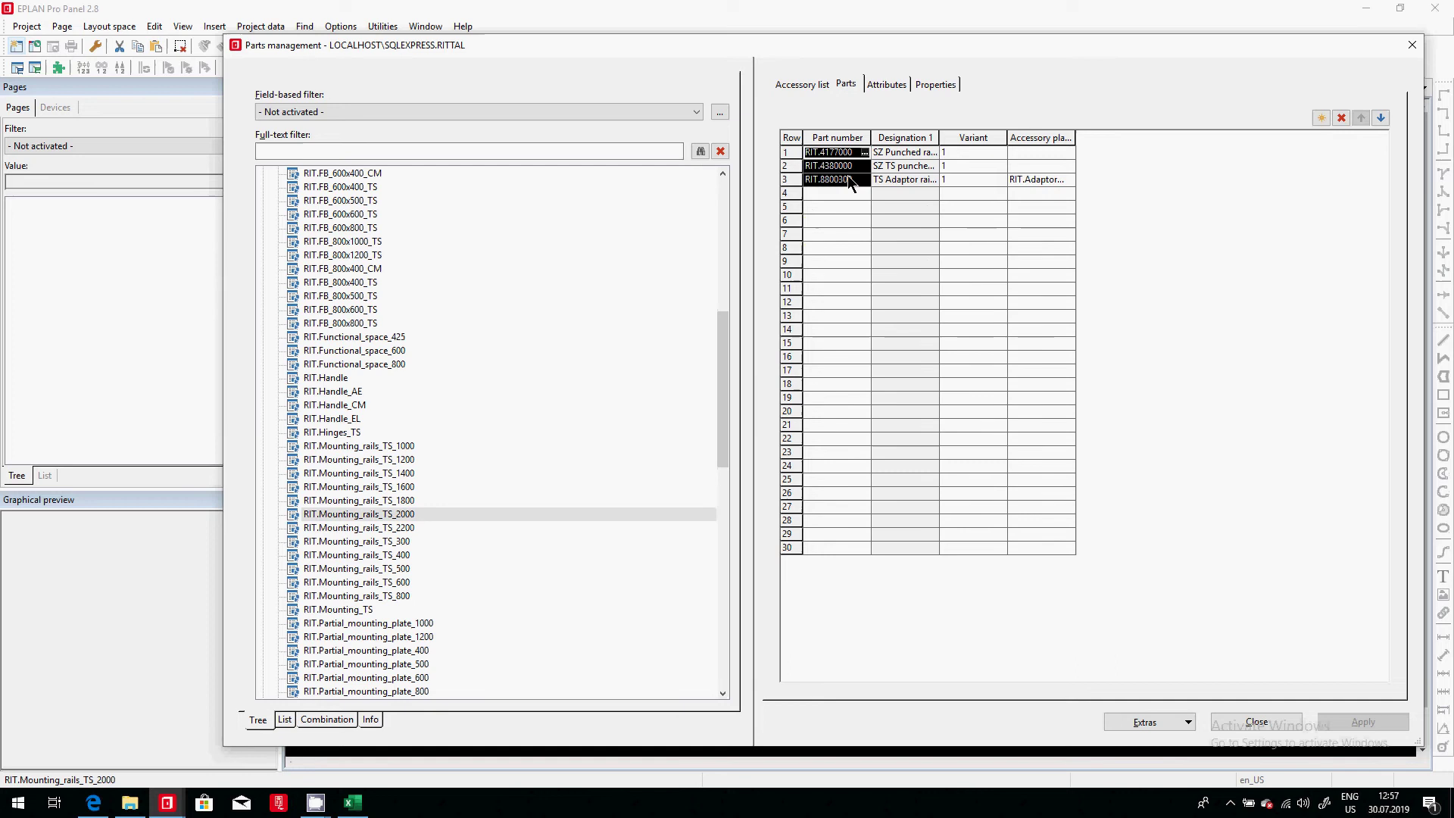
pyautogui.hotkey('ctrl', 'c')
pyautogui.hotkey('alt', 'Tab')
pyautogui.click(577, 339)
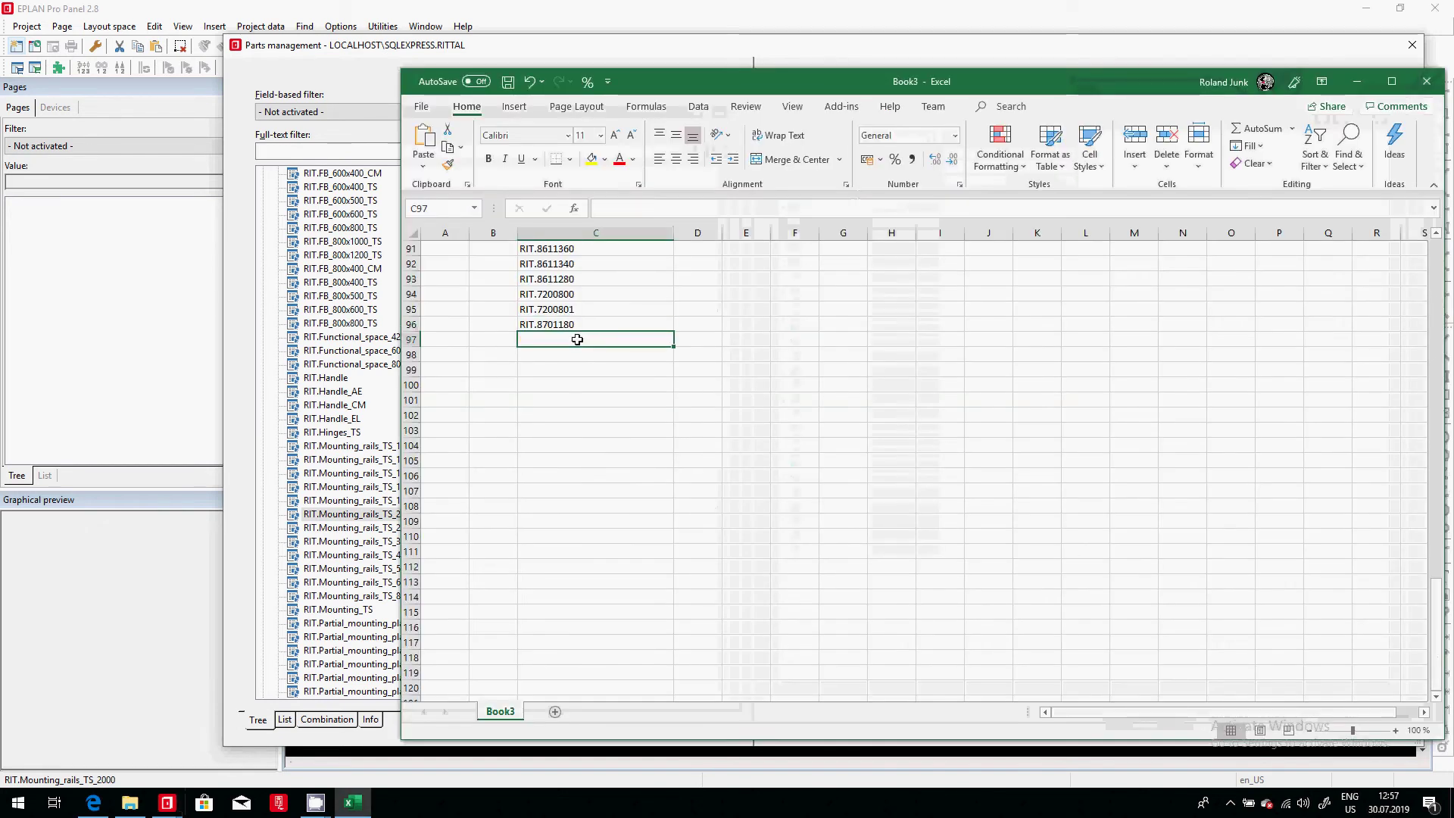
pyautogui.hotkey('ctrl', 'c')
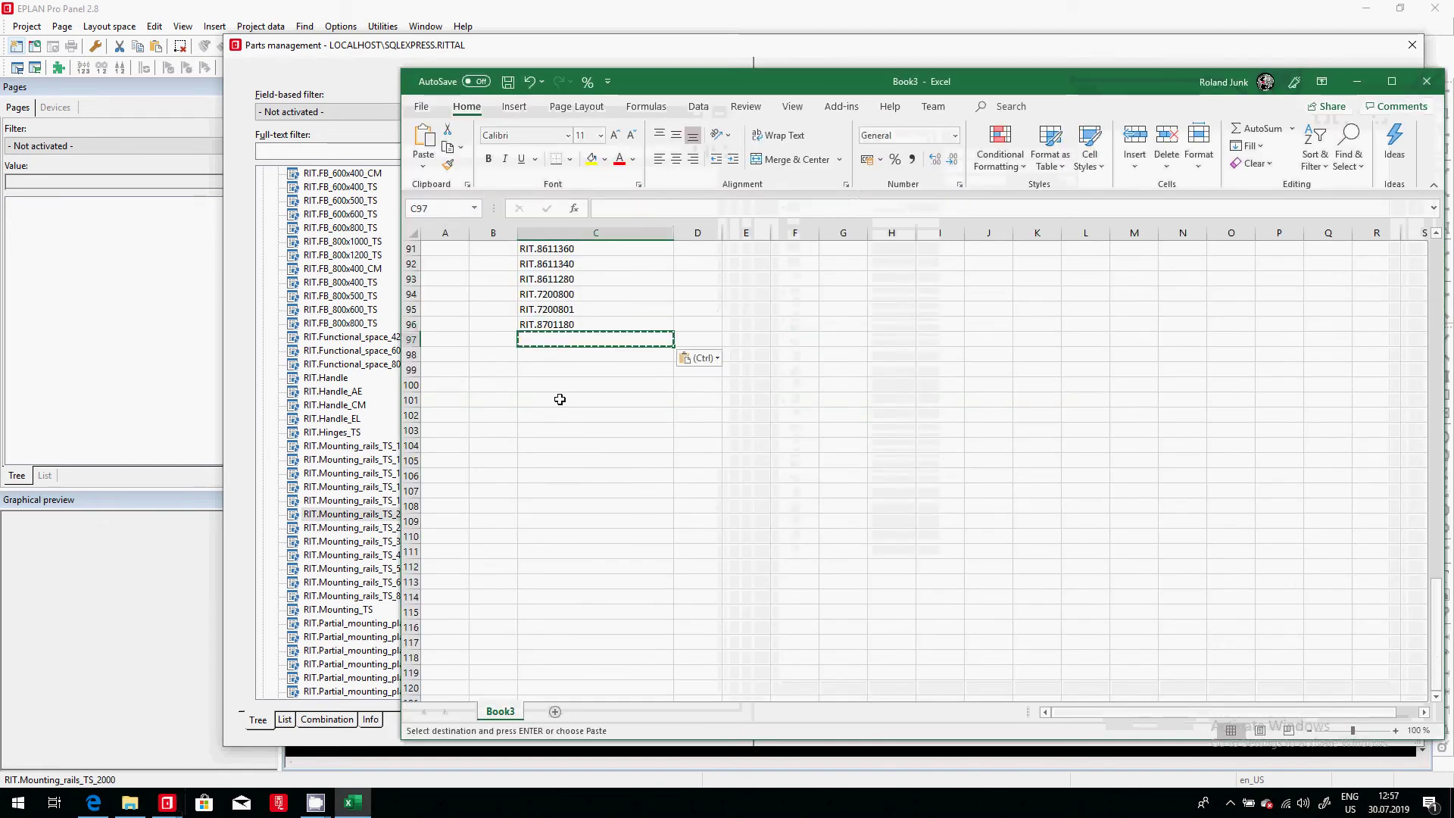
pyautogui.click(370, 513)
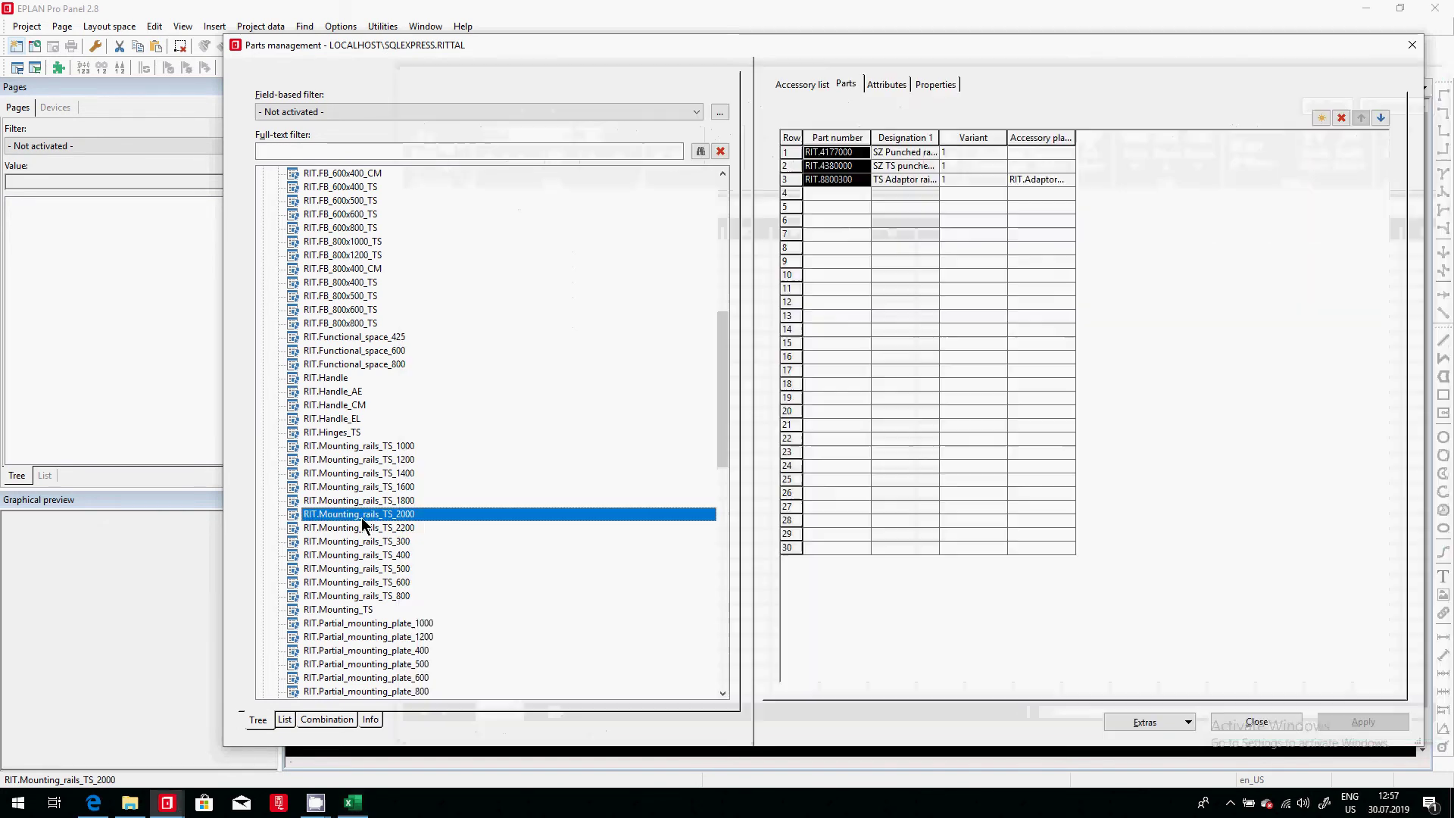
pyautogui.rightClick(838, 166)
pyautogui.click(831, 153)
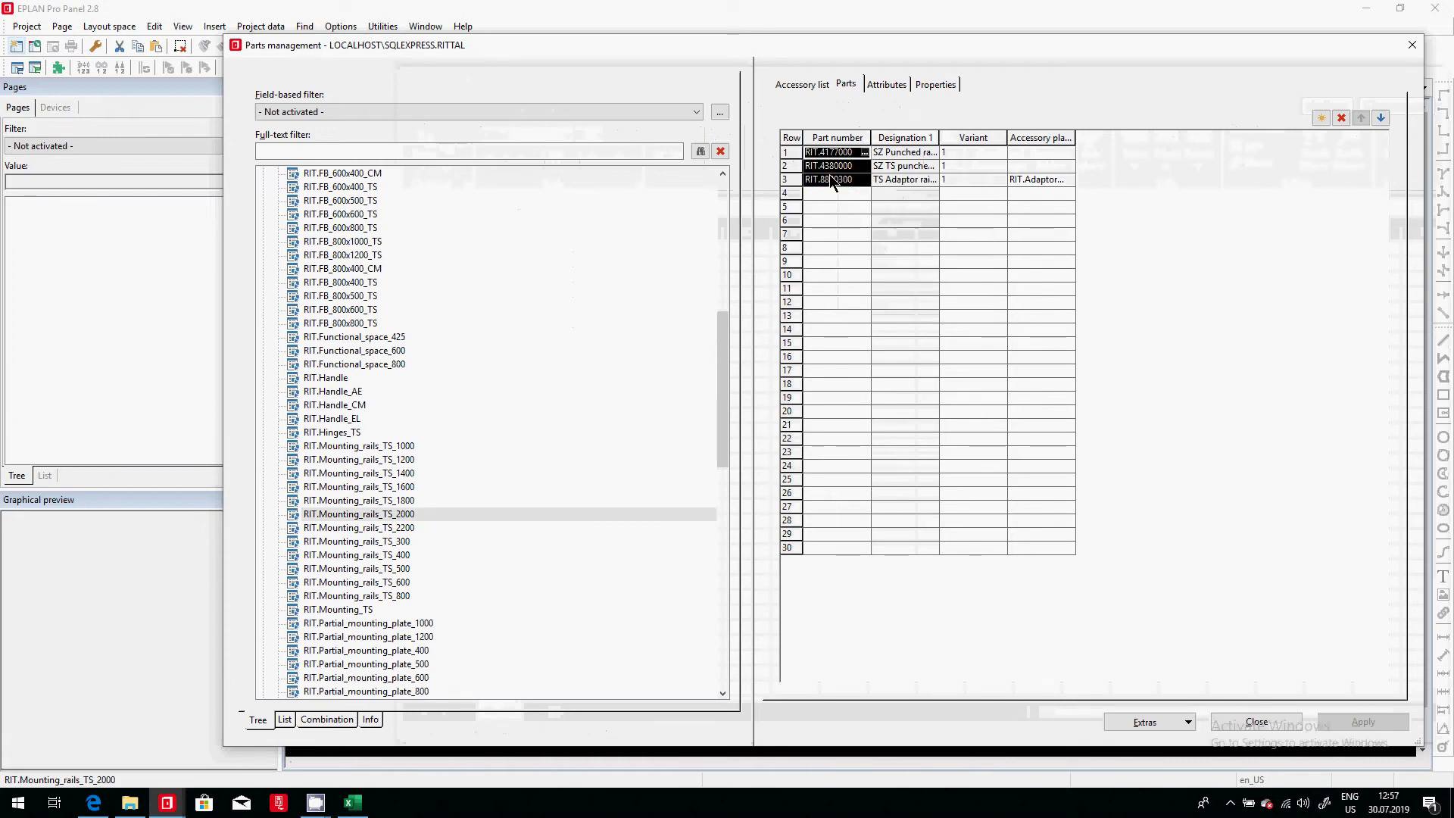
pyautogui.hotkey('alt', 'Tab')
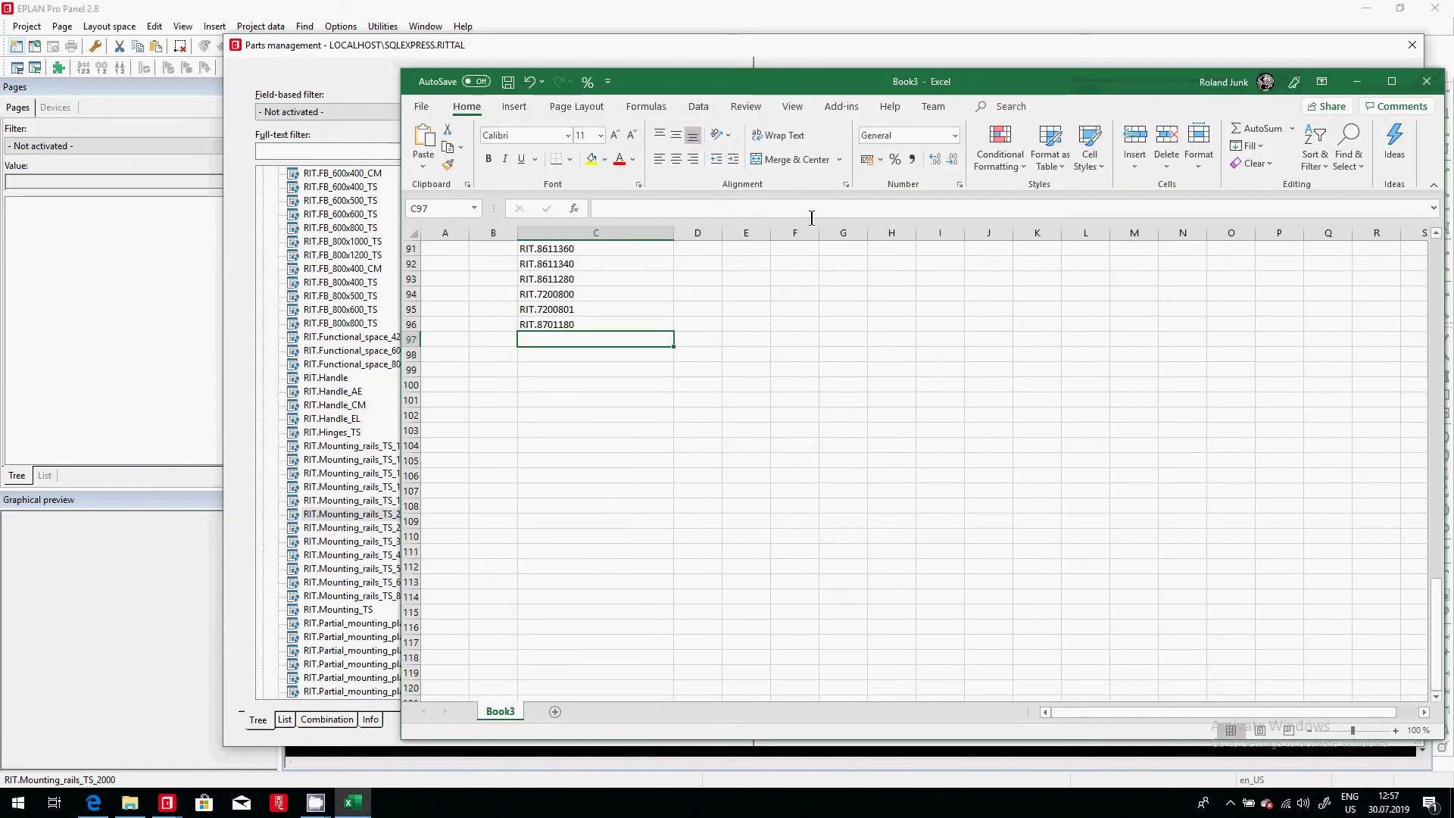
pyautogui.hotkey('ctrl', 'v')
# Copy all part numbers of the RIT.Mounting_rails_TS_2200 accessory list in EPLAN into cells C100 to C102 of Book3 in Excel.
pyautogui.click(397, 532)
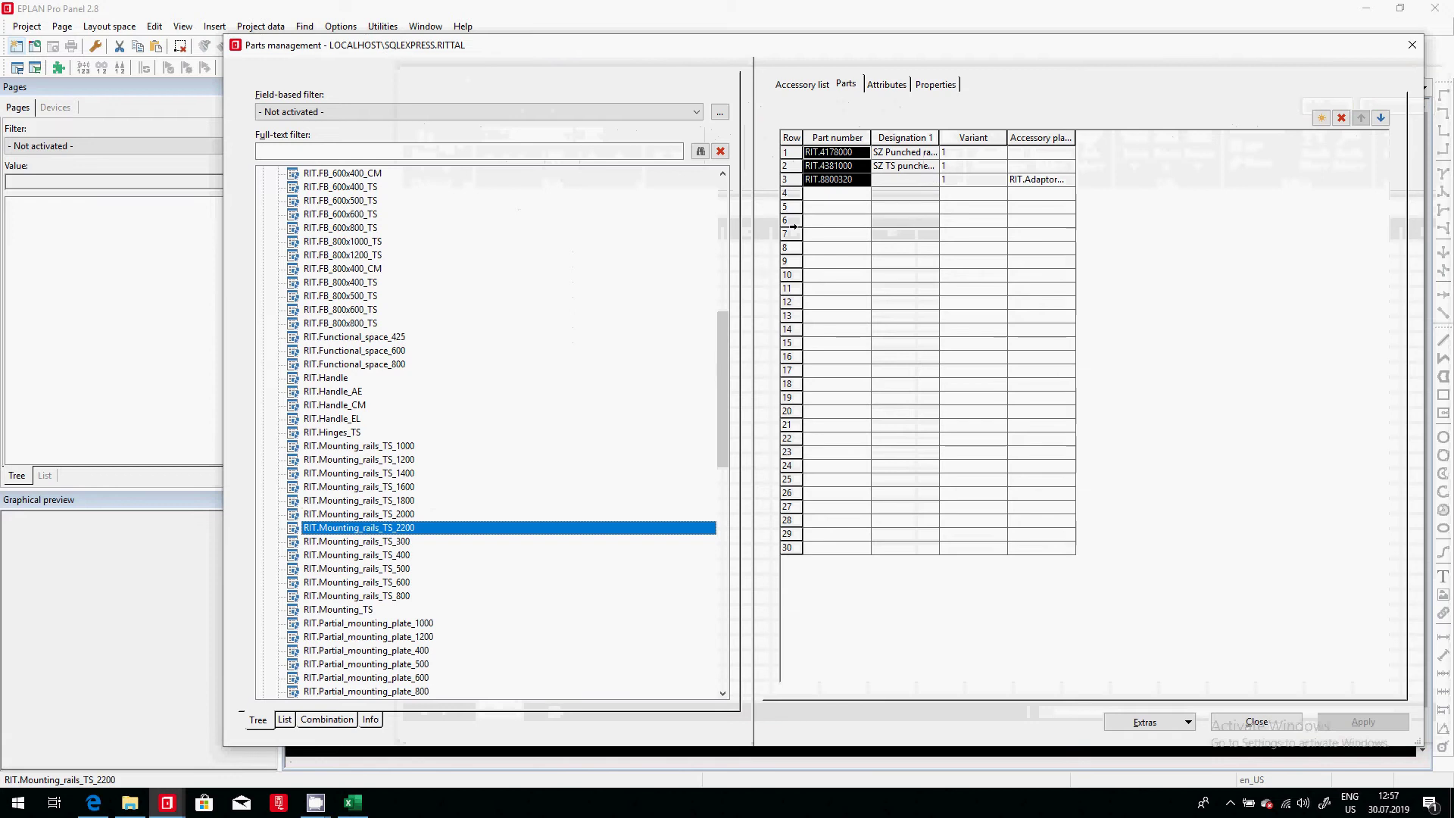
pyautogui.moveTo(836, 153); pyautogui.dragTo(846, 177)
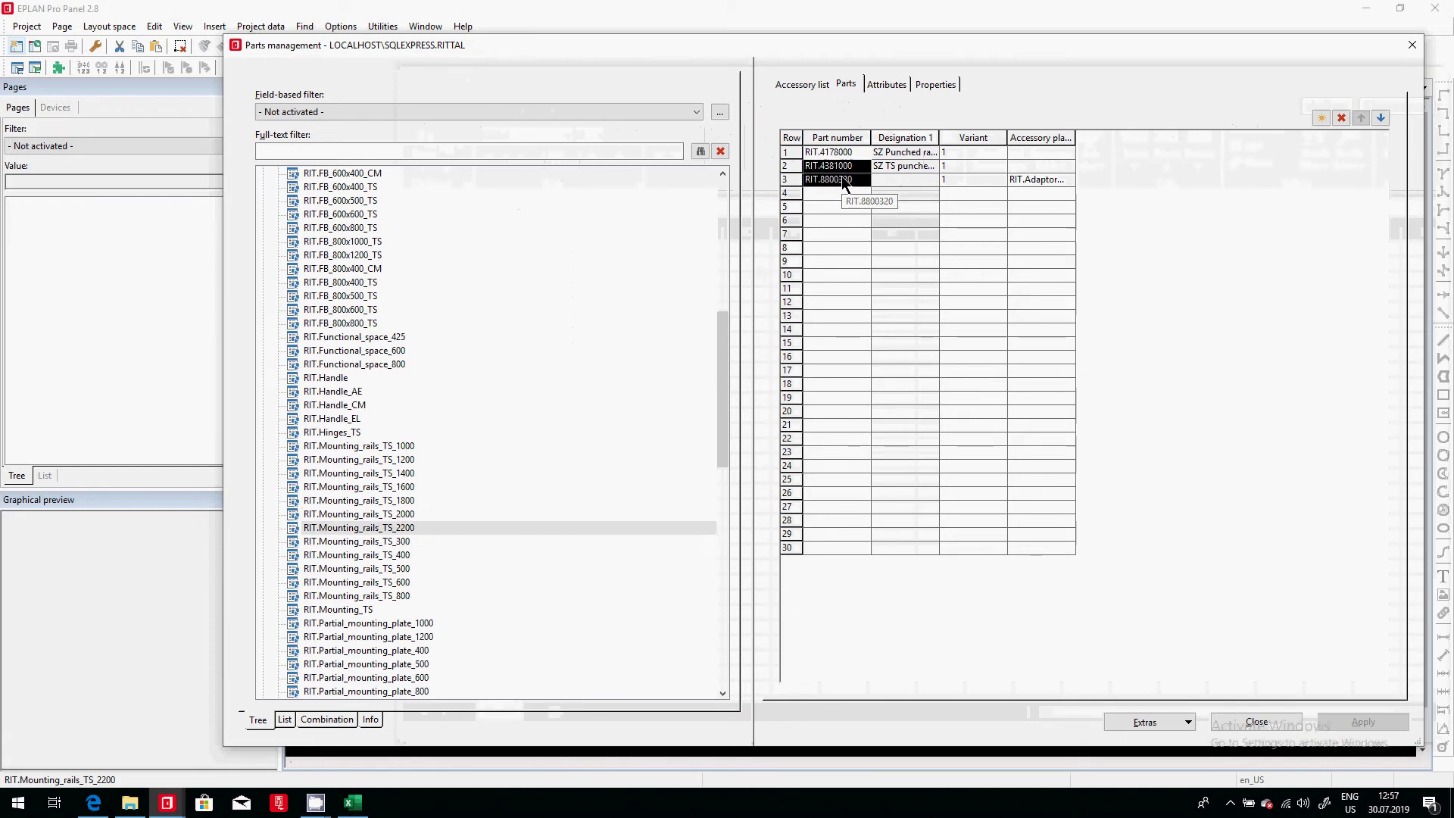
pyautogui.hotkey('alt', 'Tab')
pyautogui.click(570, 382)
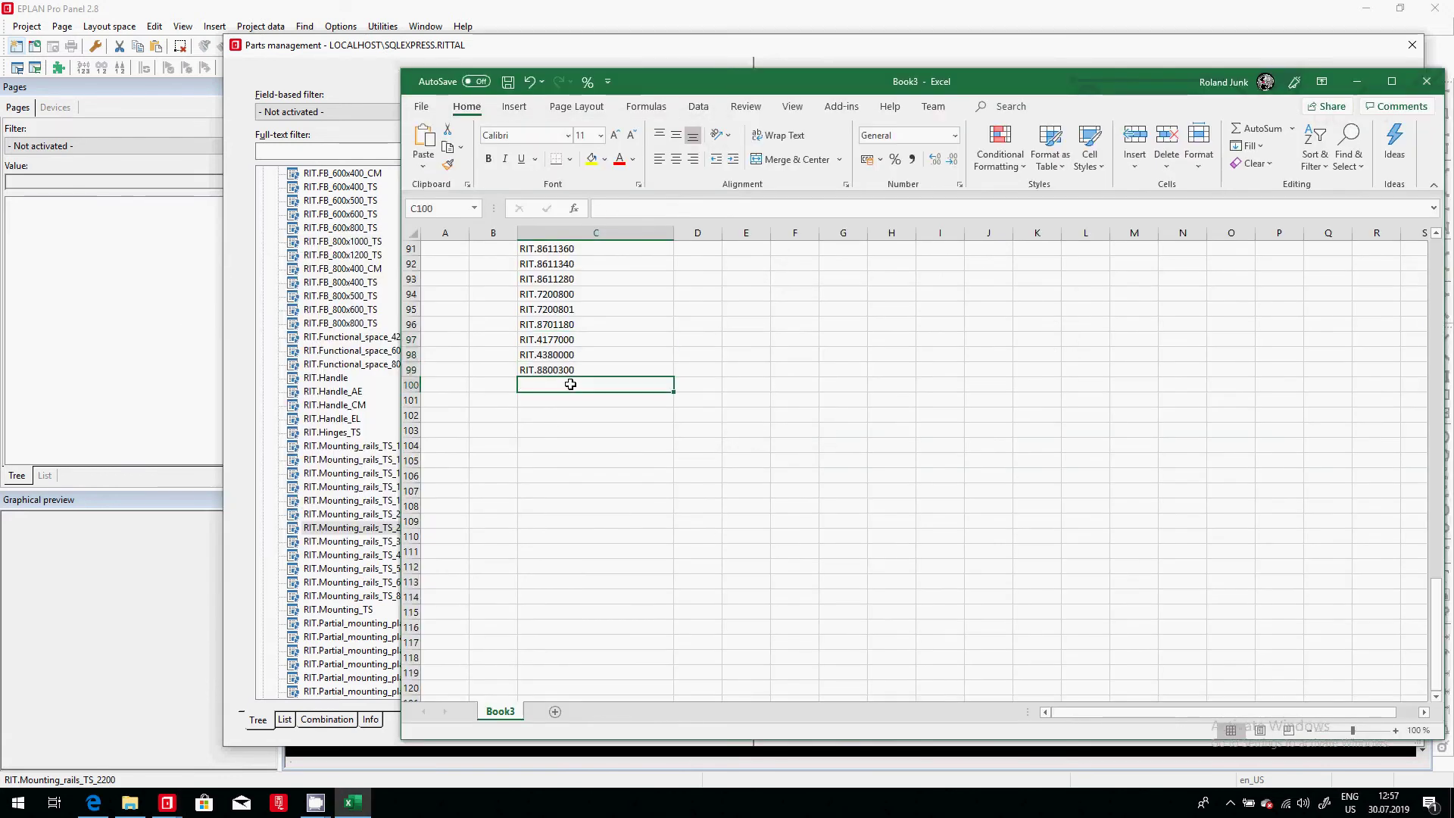
pyautogui.hotkey('ctrl', 'v')
# Copy part numbers RIT.8612760 to RIT.8800160 of the RIT.Mounting_rails_TS_600 accessory list in EPLAN into Book3 in Excel starting at cell C103.
pyautogui.click(325, 584)
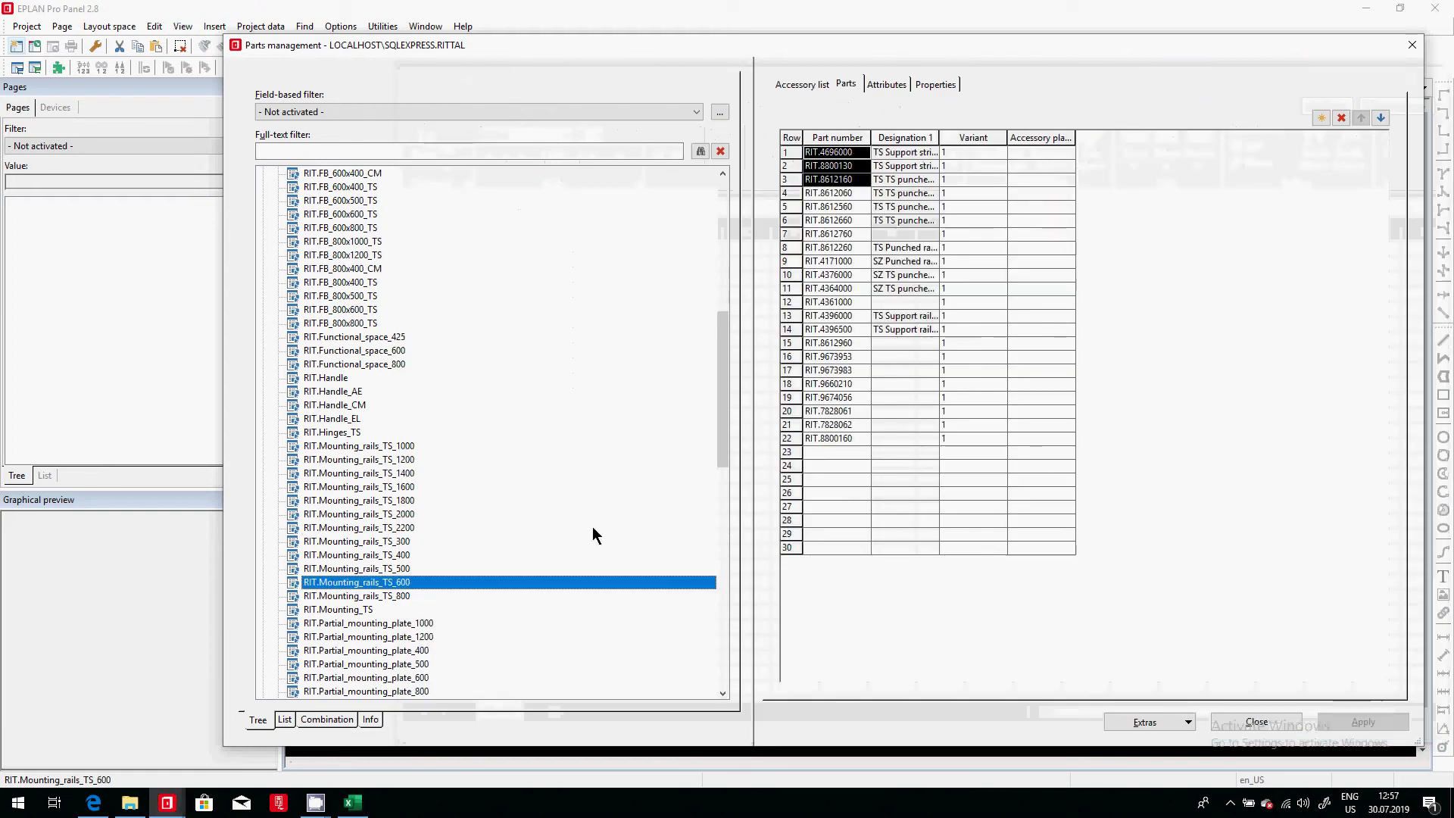
pyautogui.moveTo(840, 235); pyautogui.dragTo(835, 441)
pyautogui.hotkey('alt', 'Tab')
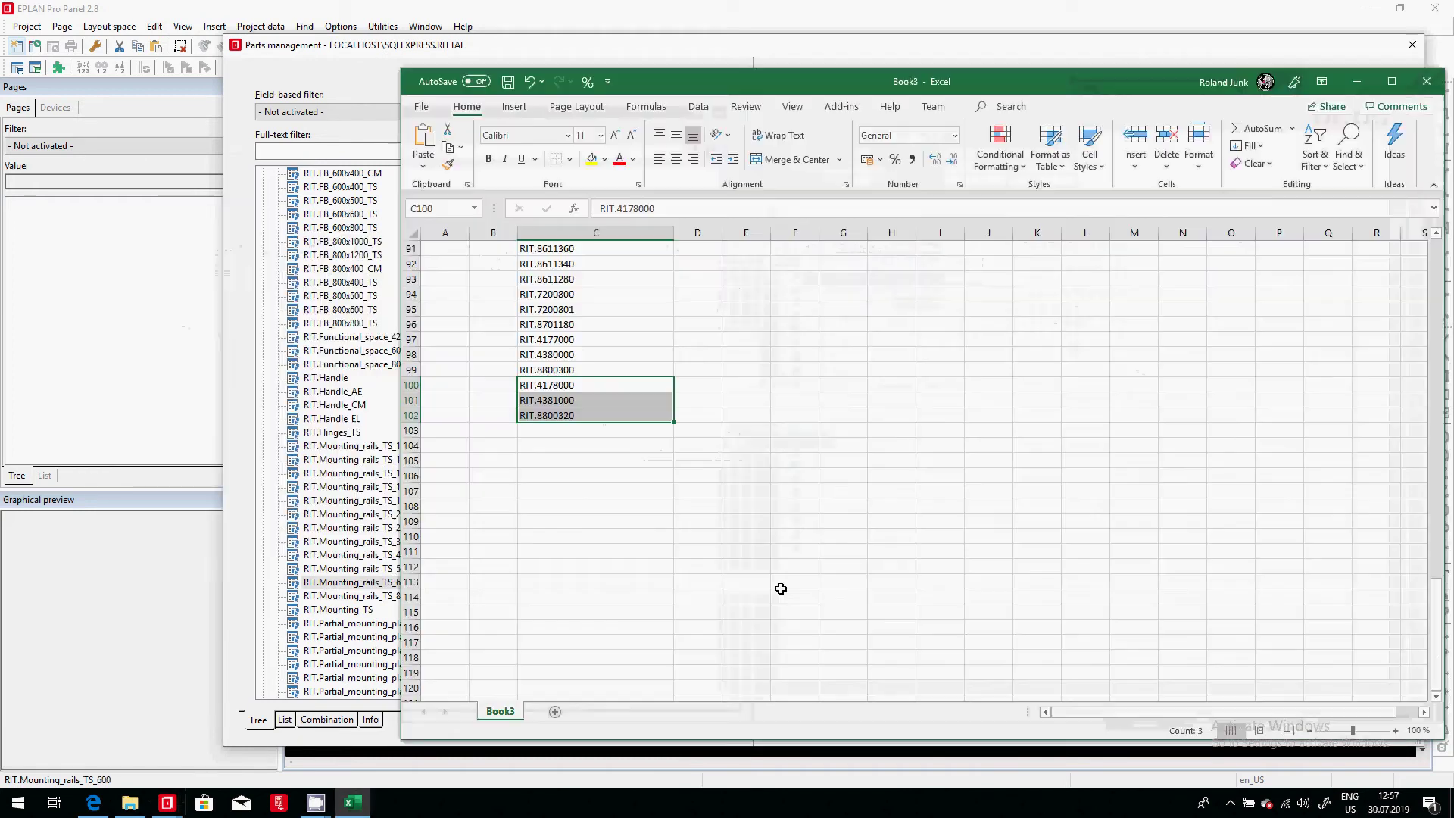
pyautogui.click(585, 430)
pyautogui.moveTo(584, 430); pyautogui.dragTo(587, 657)
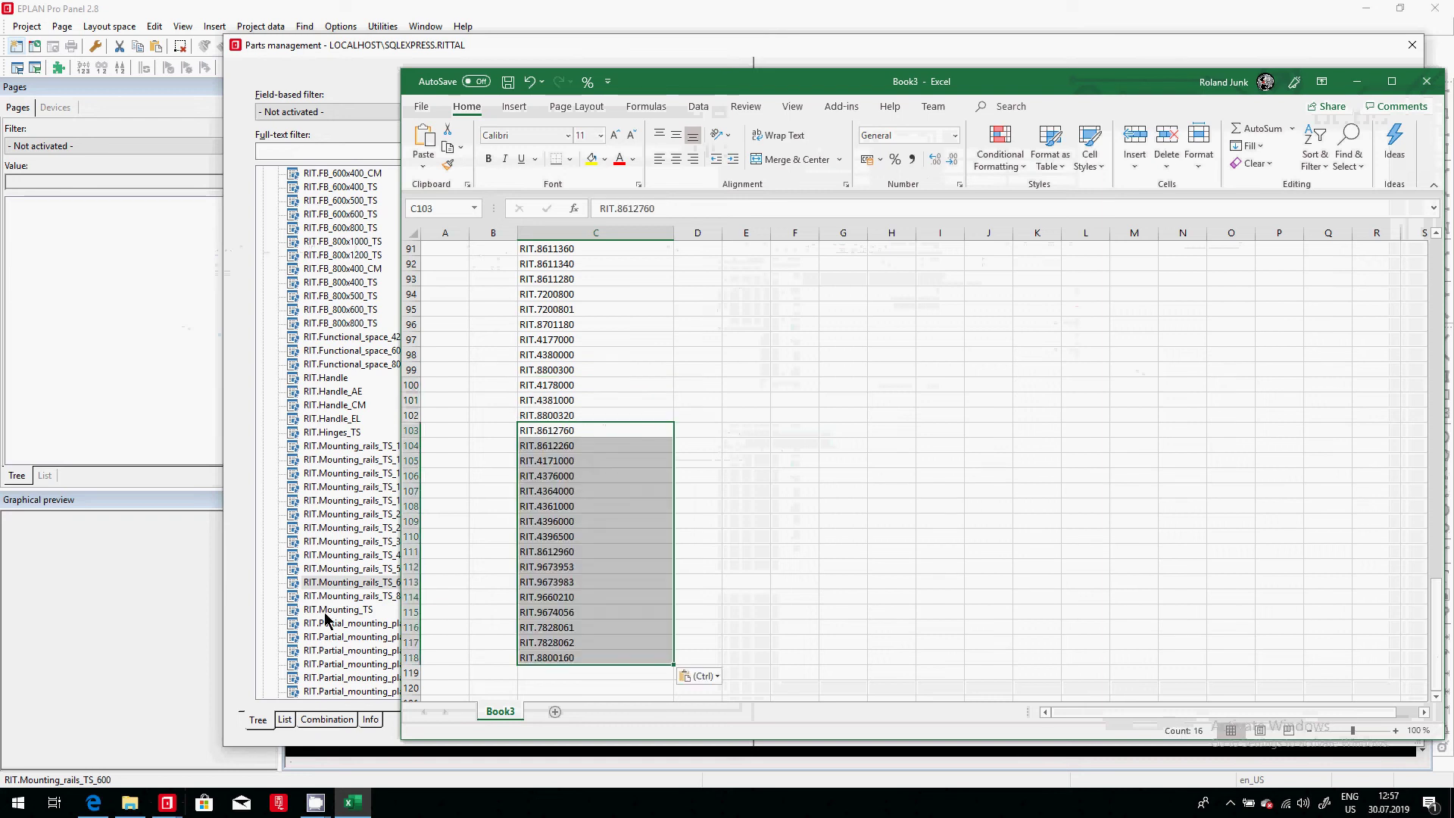
# Copy part numbers RIT.8612780 to RIT.8800180 of the RIT.Mounting_rails_TS_800 accessory list in EPLAN into Book3 in Excel starting at cell C119.
pyautogui.click(334, 595)
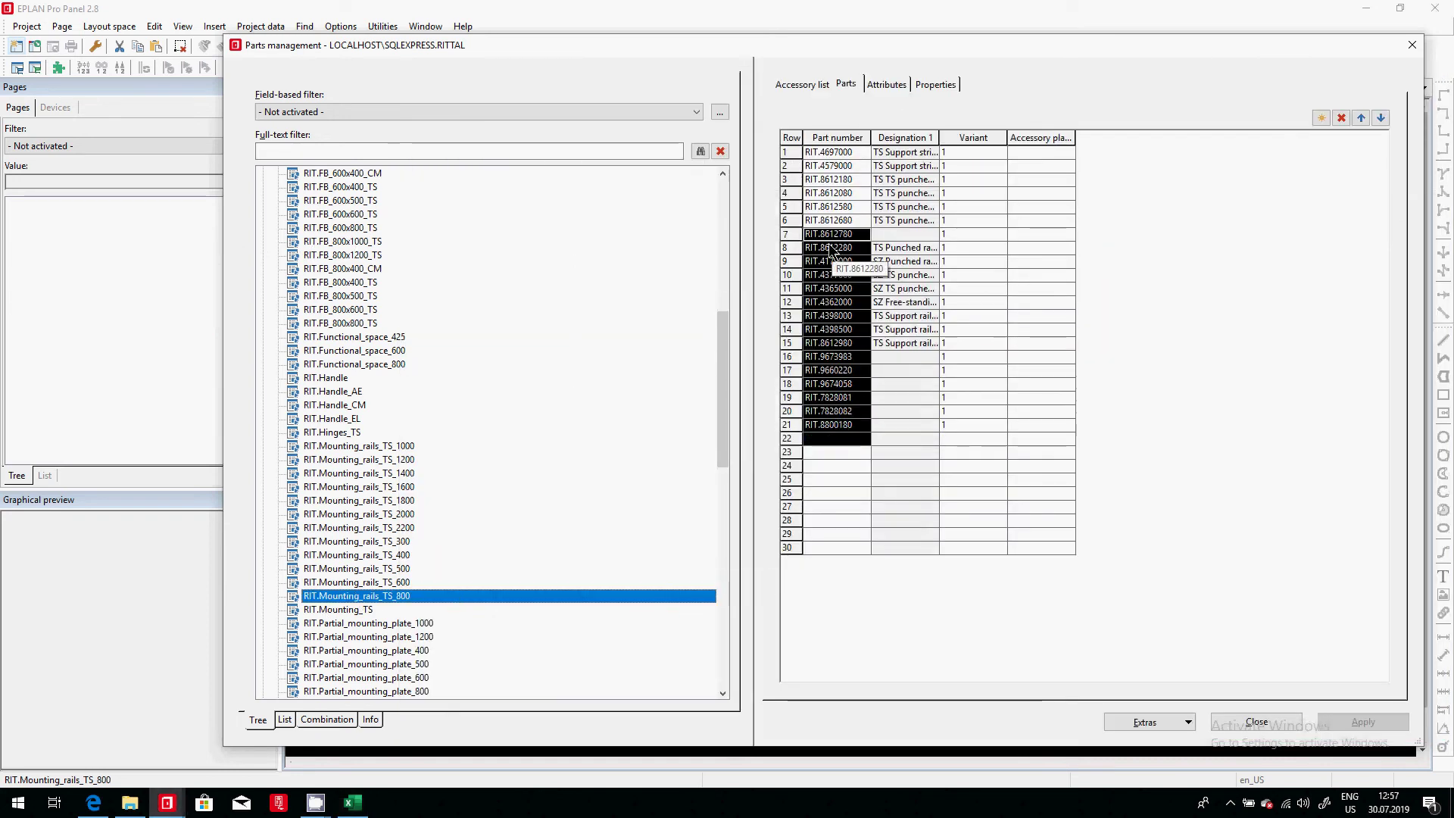
pyautogui.moveTo(833, 234); pyautogui.dragTo(843, 421)
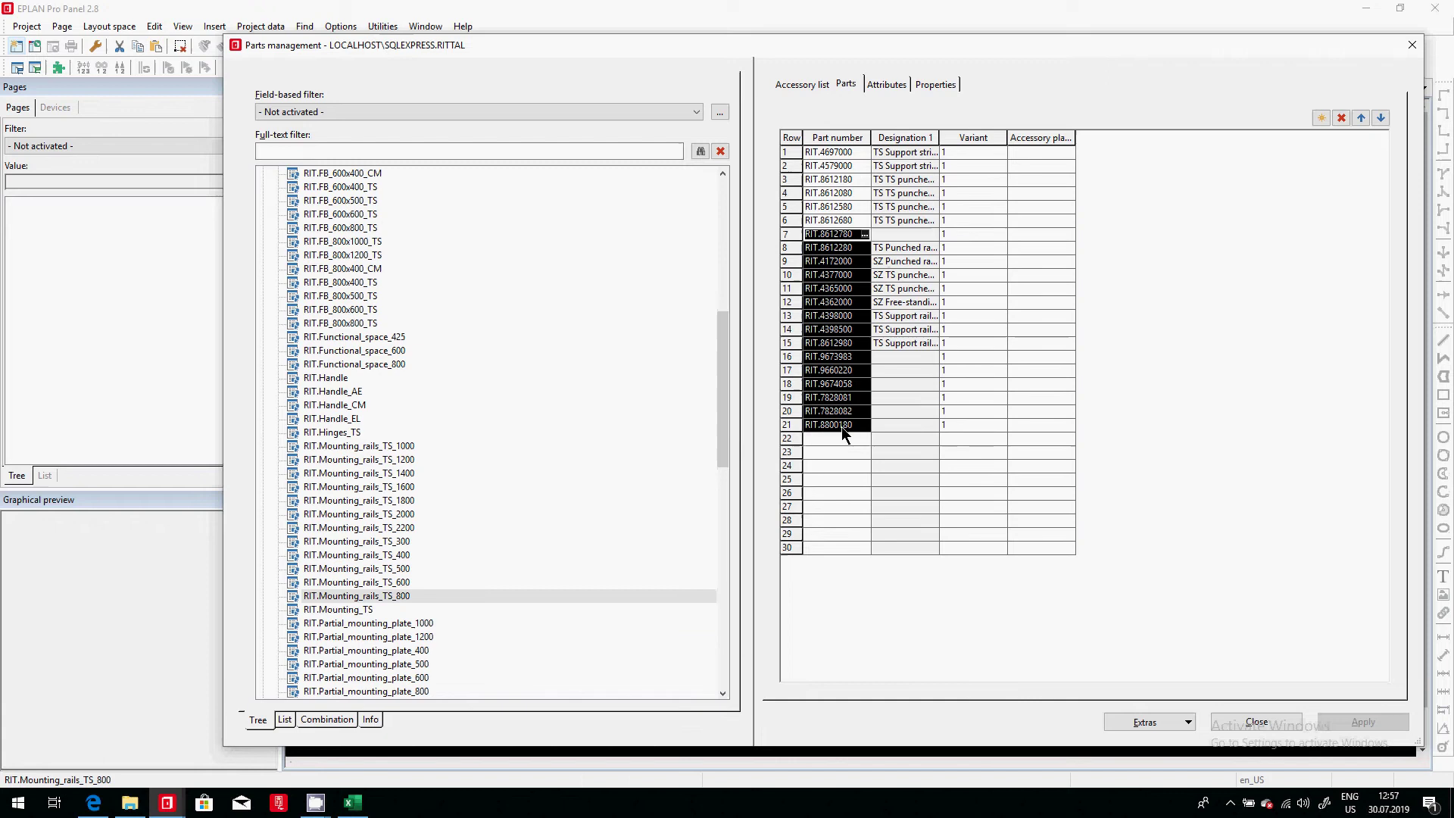
pyautogui.hotkey('ctrl', 'v')
pyautogui.press('Return')
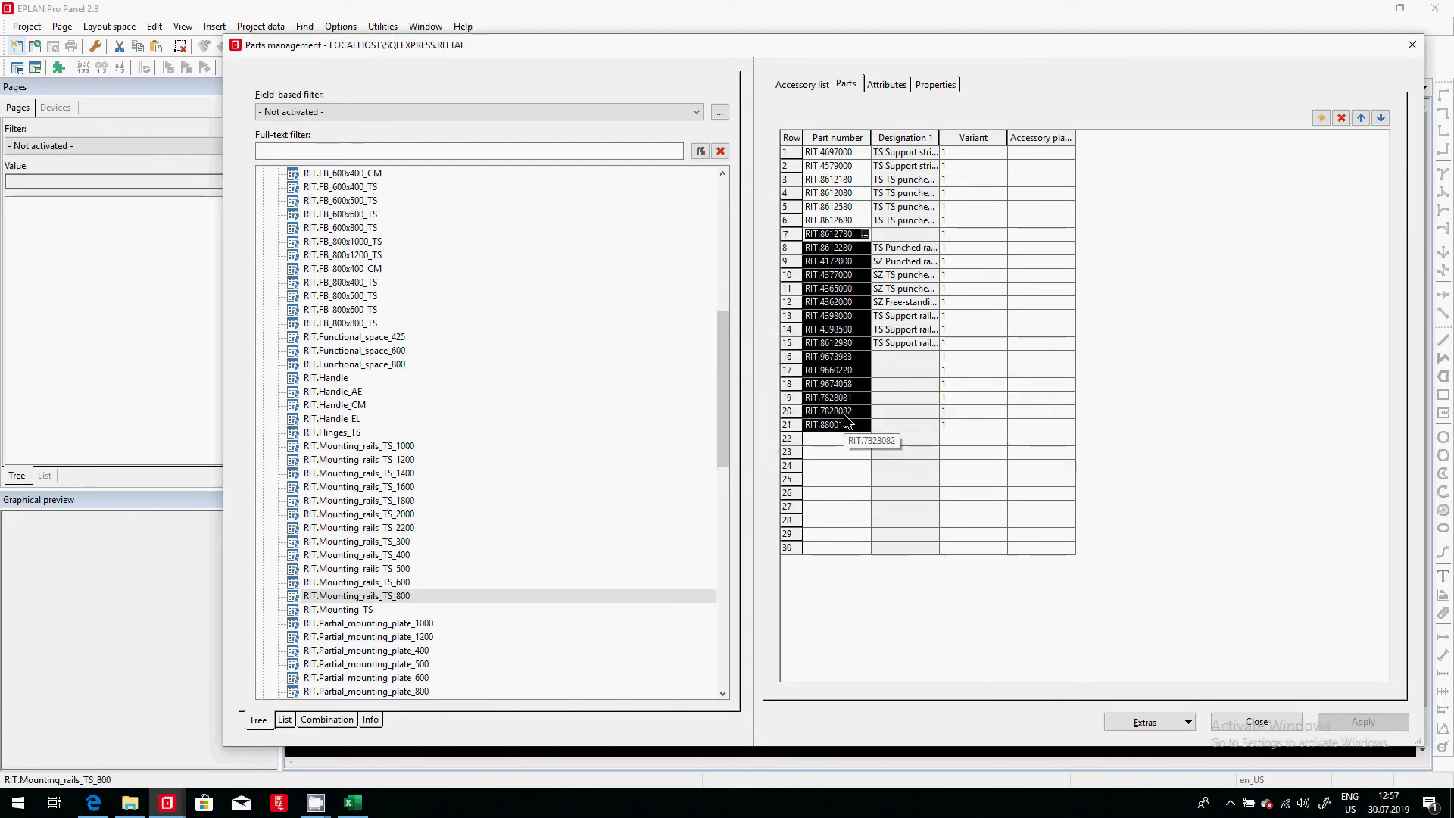
pyautogui.hotkey('alt', 'Tab')
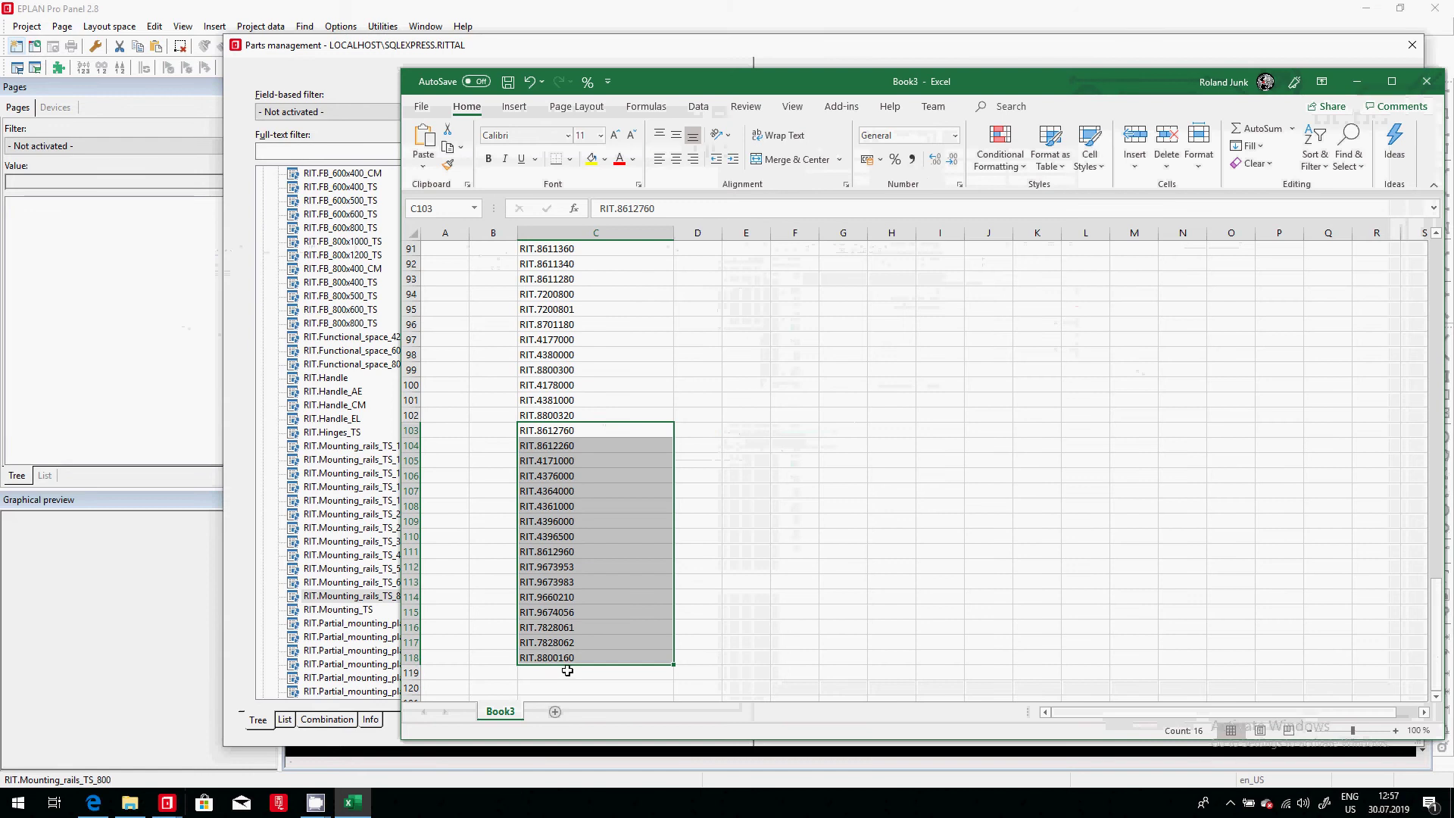
pyautogui.click(567, 673)
pyautogui.hotkey('ctrl', 'v')
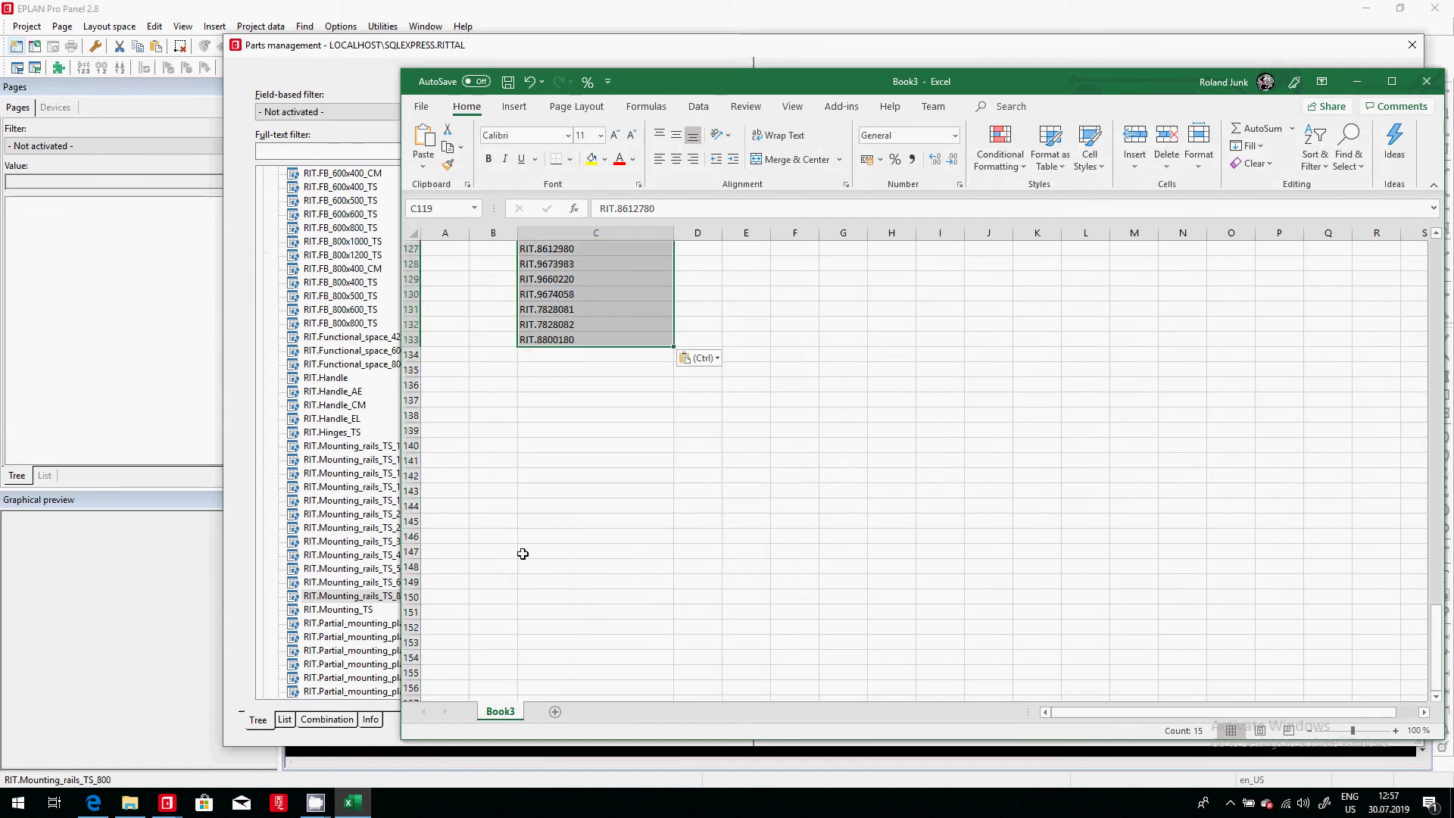
# Copy all part numbers of the RIT.Mounting_TS accessory list, RIT.8612400 to RIT.9673408, in EPLAN into Book3 in Excel starting at cell C134.
pyautogui.click(362, 615)
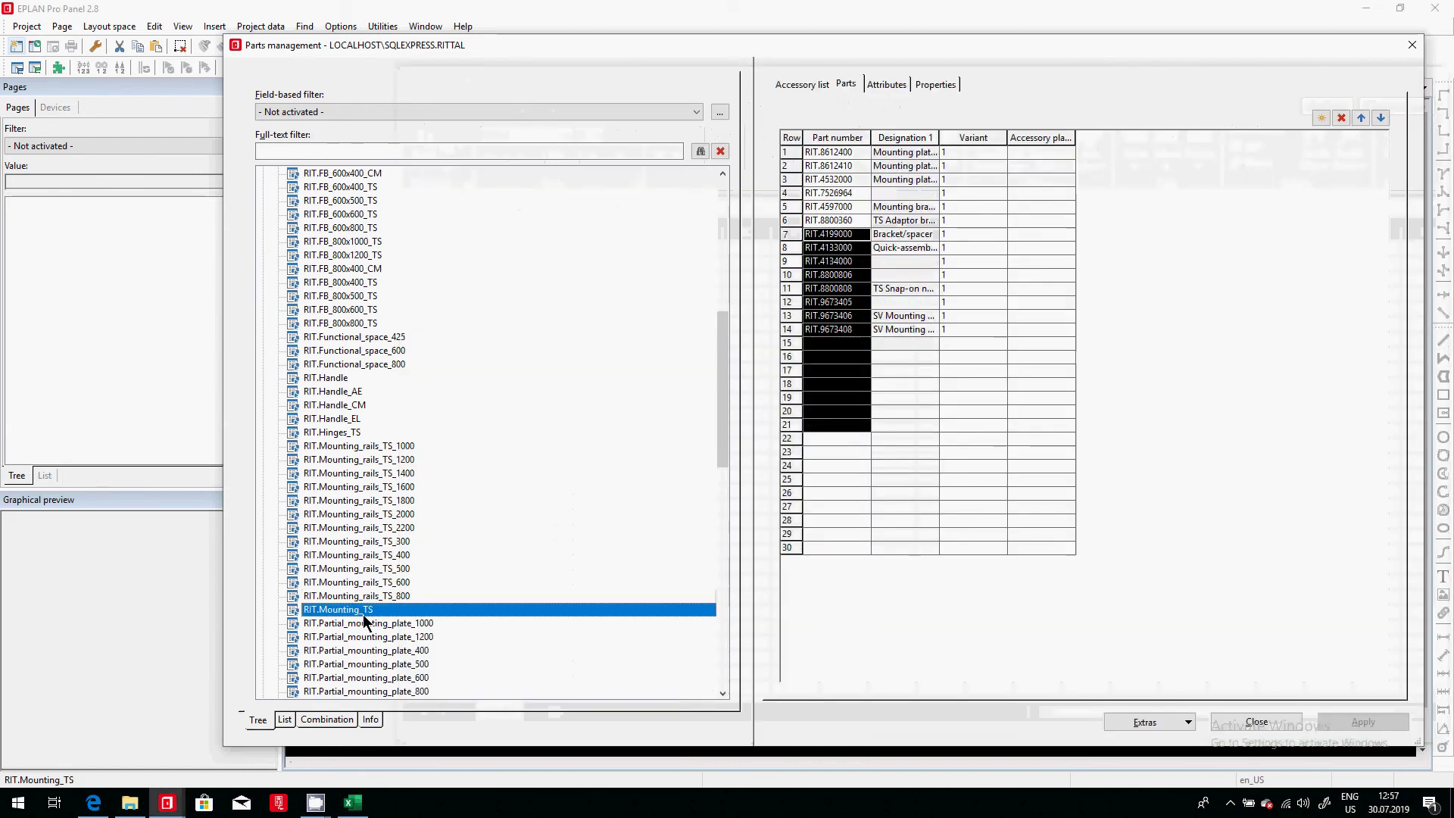
pyautogui.press('Up')
pyautogui.press('Up')
pyautogui.press('Down')
pyautogui.press('Down')
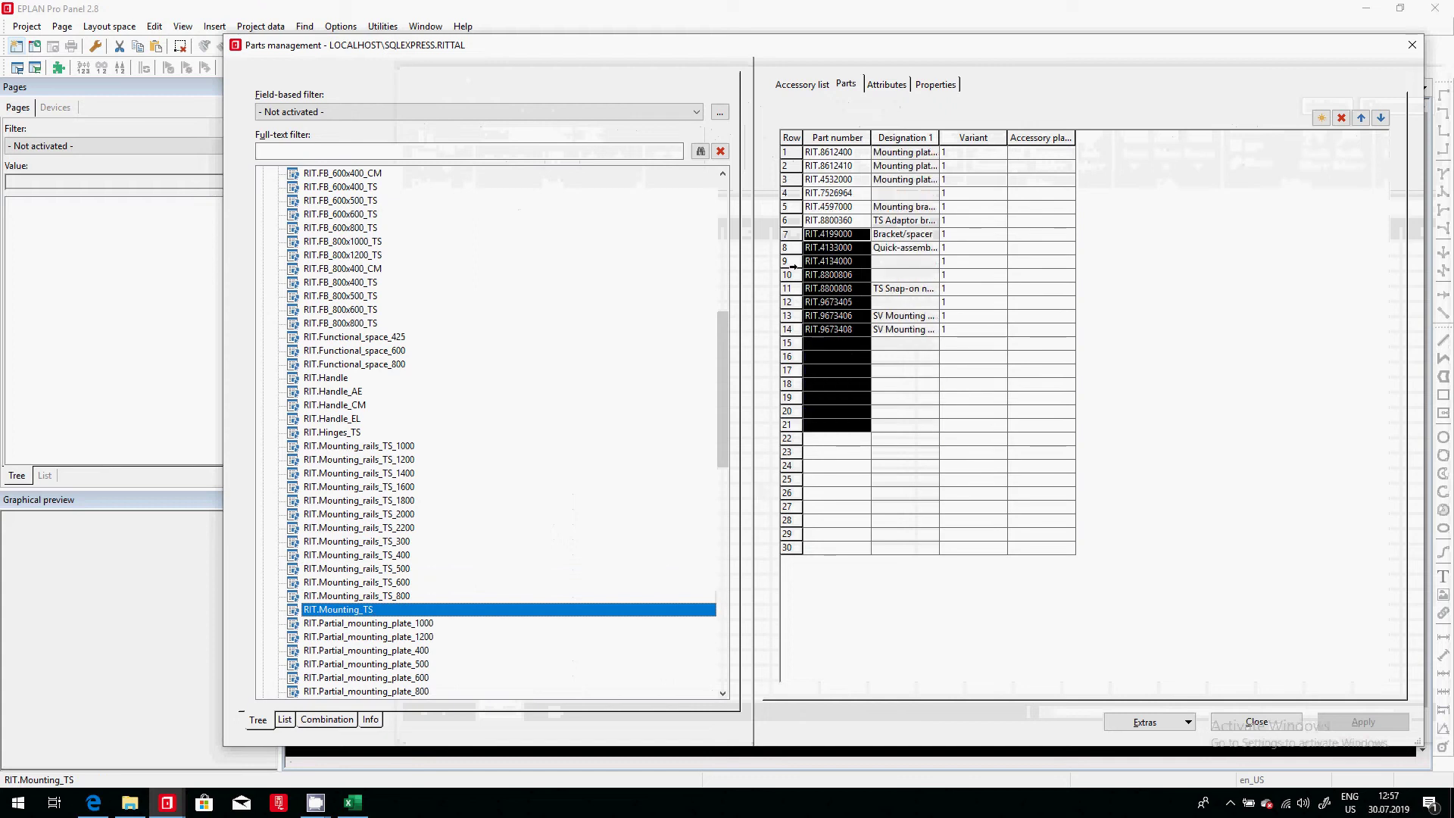
pyautogui.moveTo(848, 154); pyautogui.dragTo(848, 274)
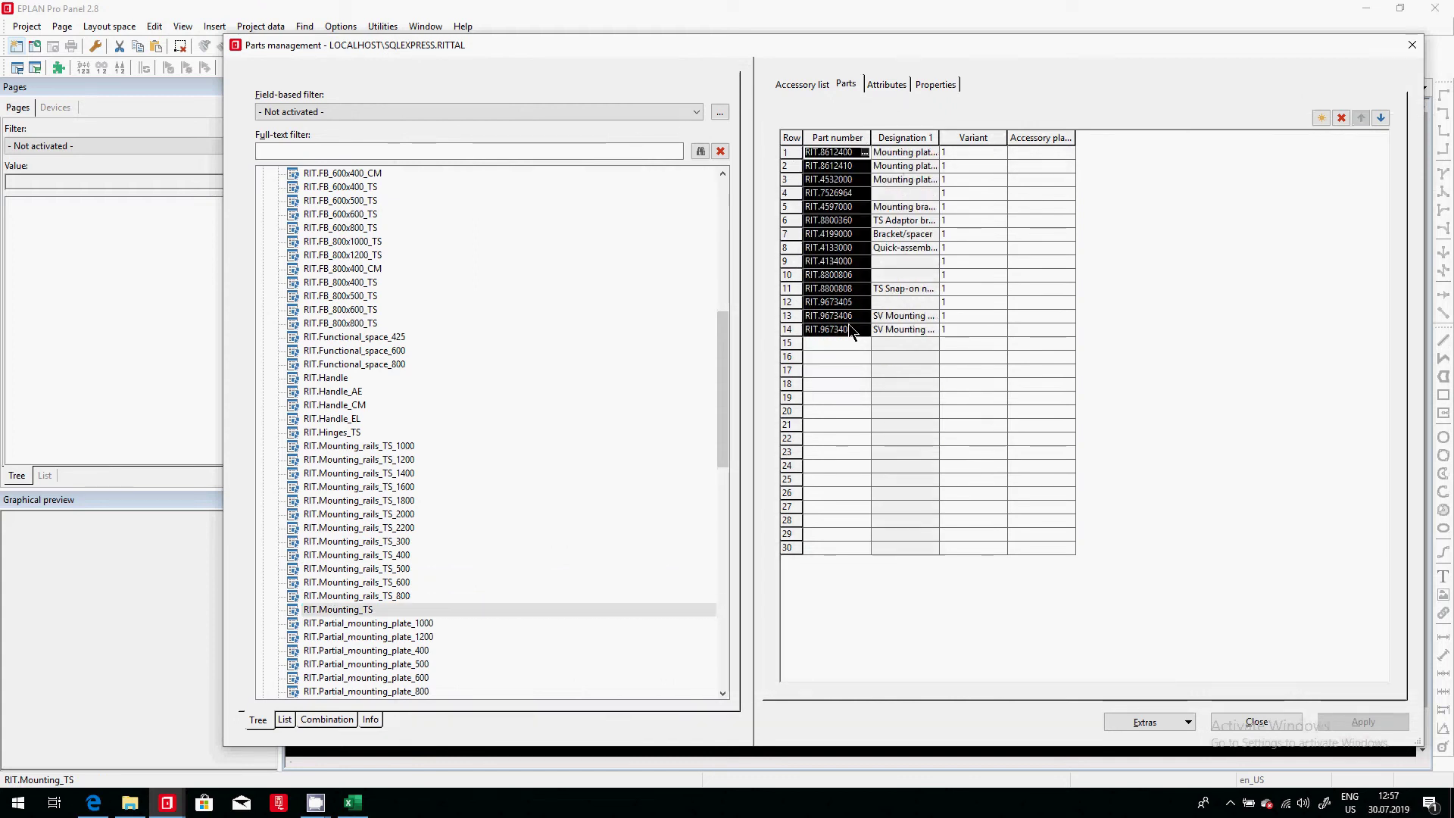
pyautogui.hotkey('alt', 'Tab')
pyautogui.click(599, 354)
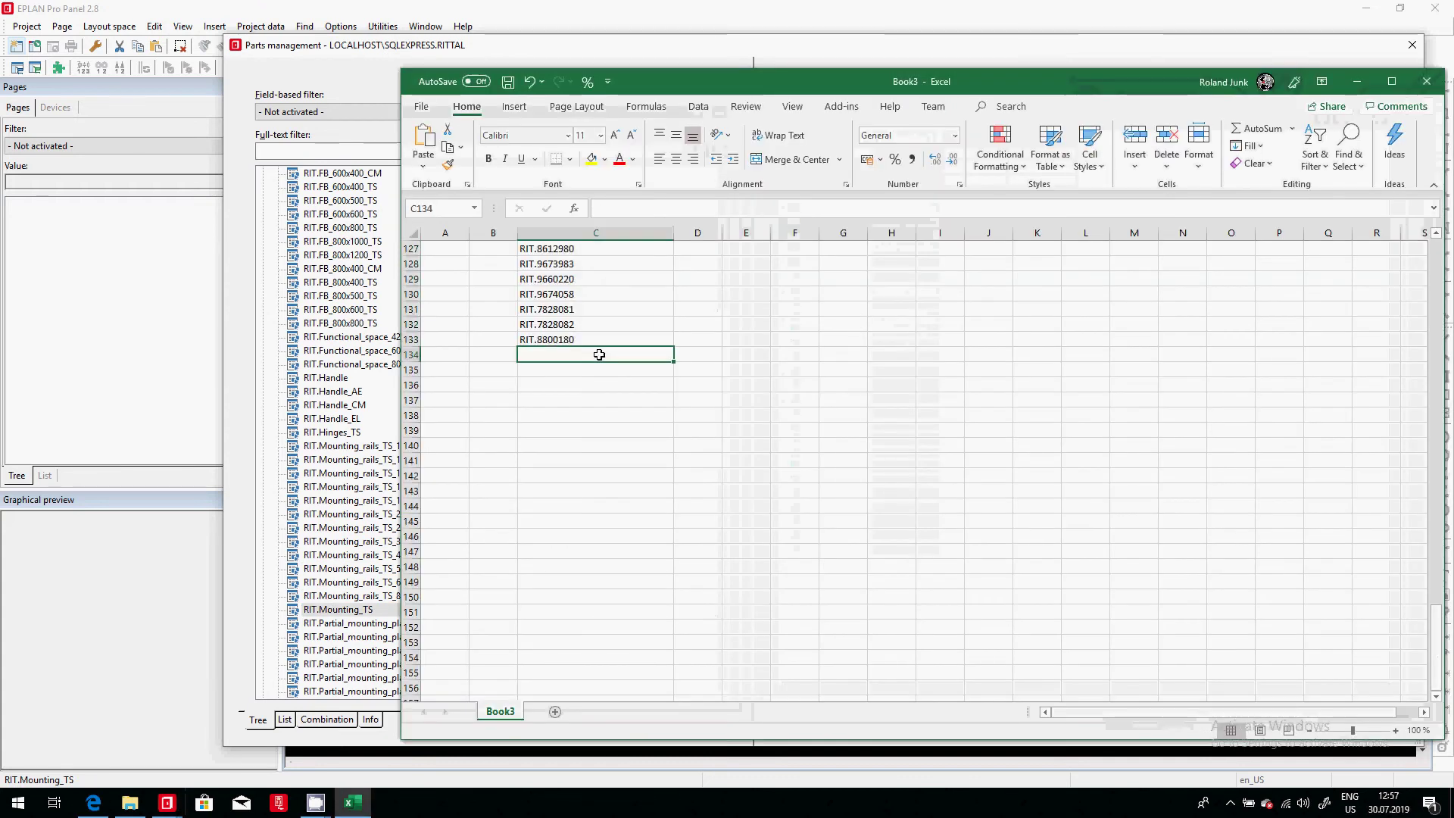
pyautogui.hotkey('ctrl', 'v')
pyautogui.scroll(20, 613, 424)
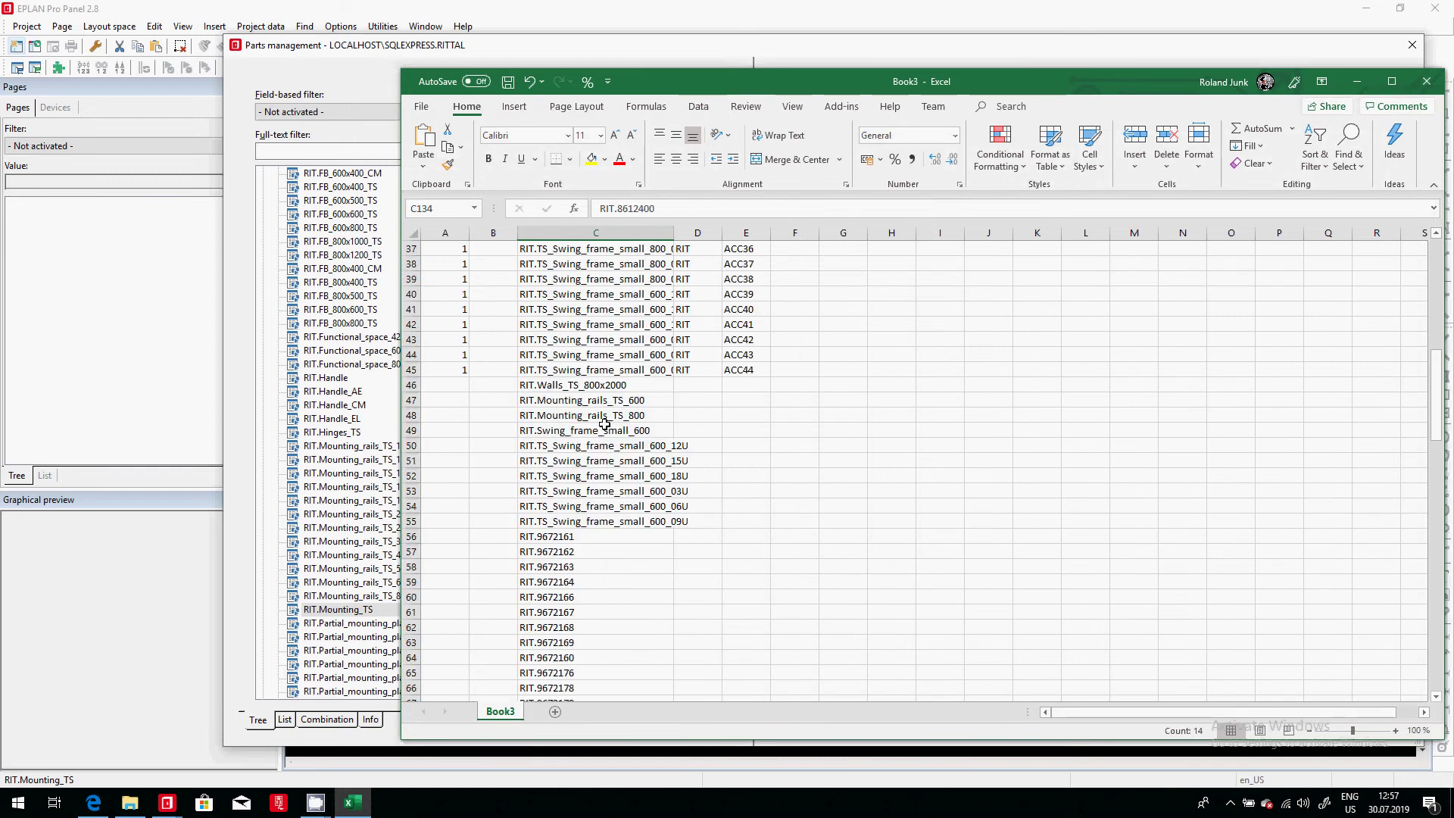
# Fill the RIT manufacturer code, the ACC numbering and the quantity 1 down from row 45 to row 147 in Book3.
pyautogui.scroll(-12, 528, 475)
pyautogui.moveTo(704, 373); pyautogui.dragTo(771, 681)
pyautogui.scroll(20, 503, 530)
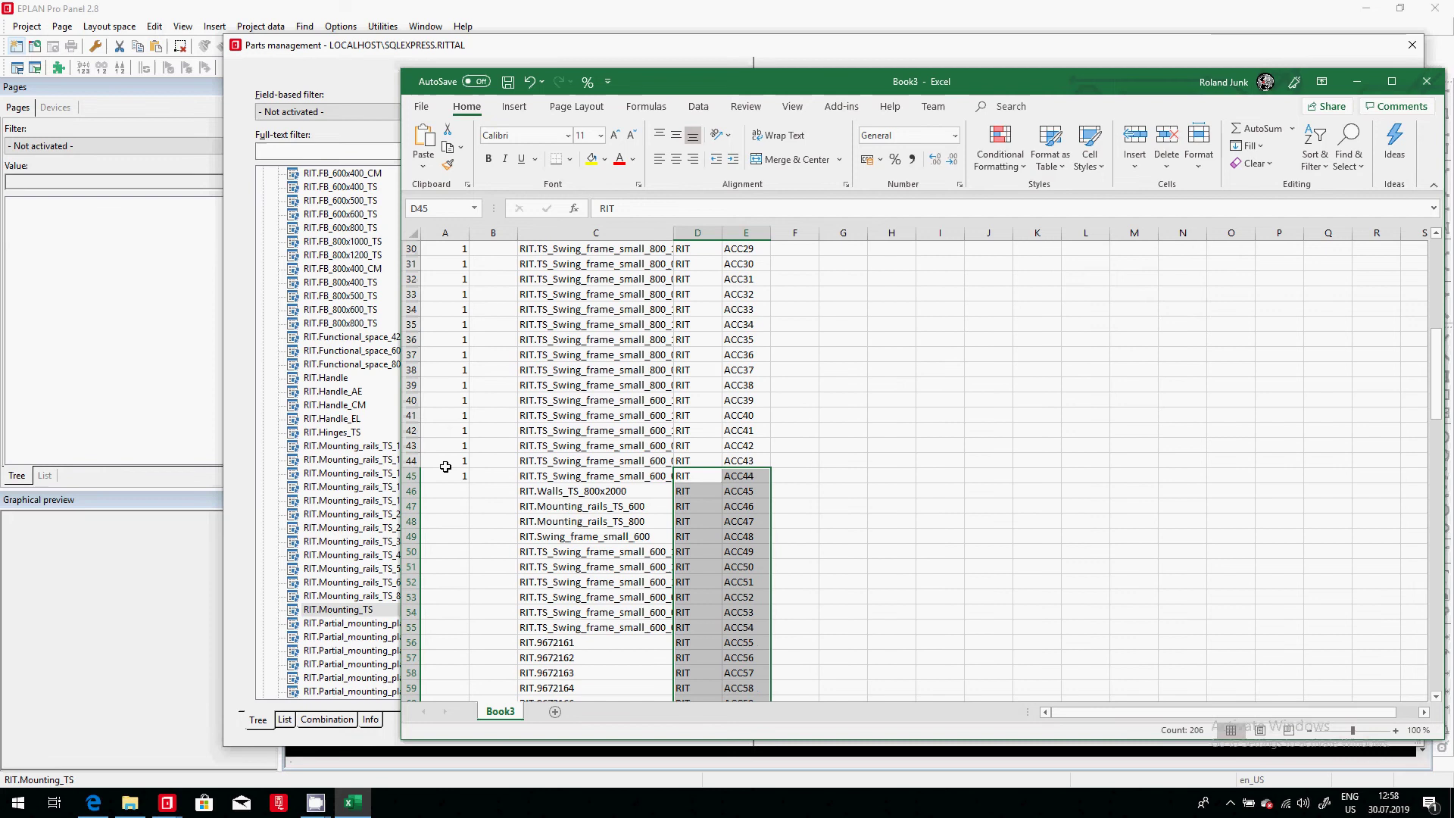
pyautogui.click(445, 474)
pyautogui.moveTo(470, 484); pyautogui.dragTo(471, 676)
# Close the workbook, saving it as comma-delimited CSV over the existing Book3 file.
pyautogui.click(1434, 80)
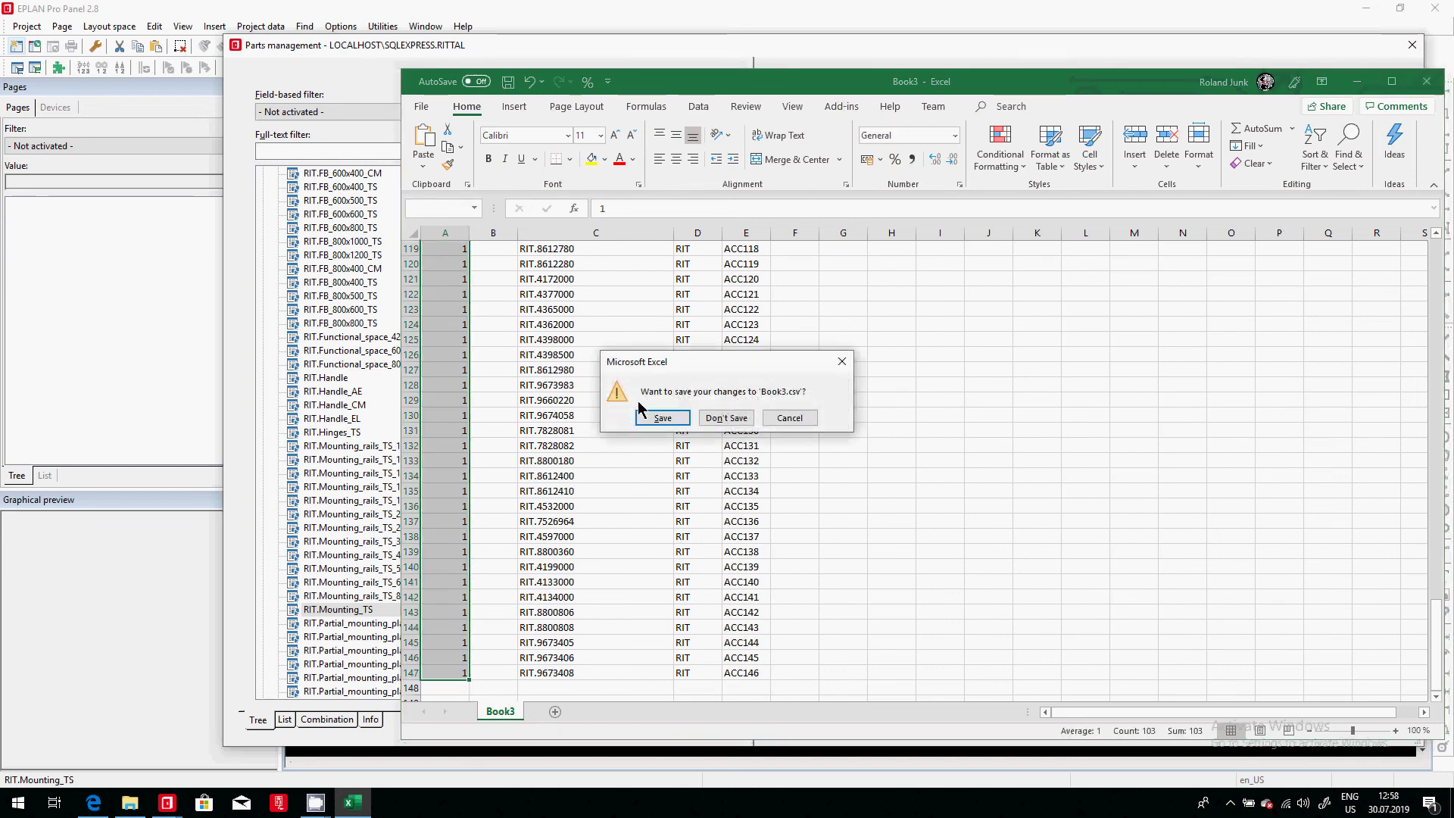
pyautogui.click(673, 421)
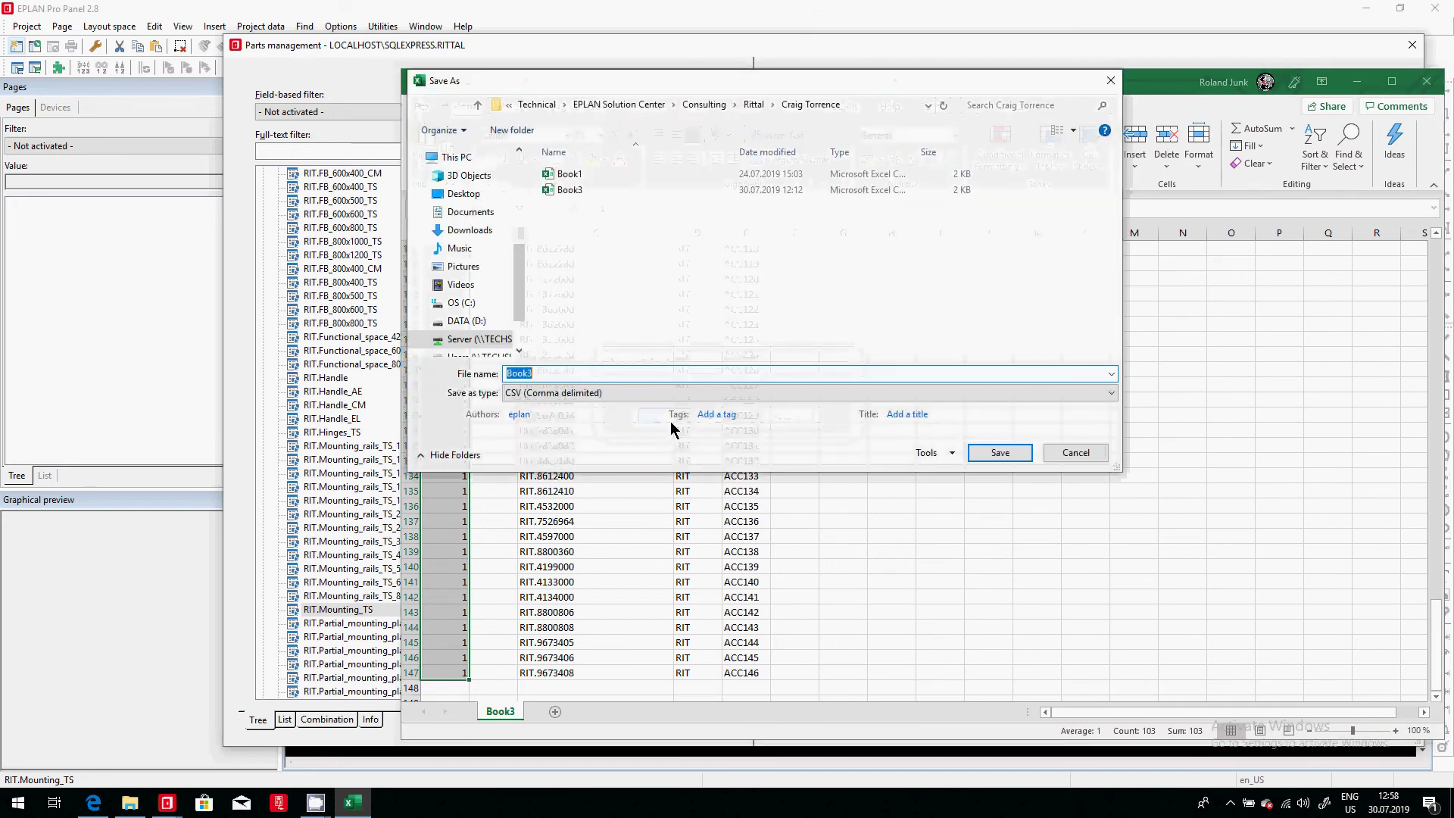
pyautogui.doubleClick(560, 189)
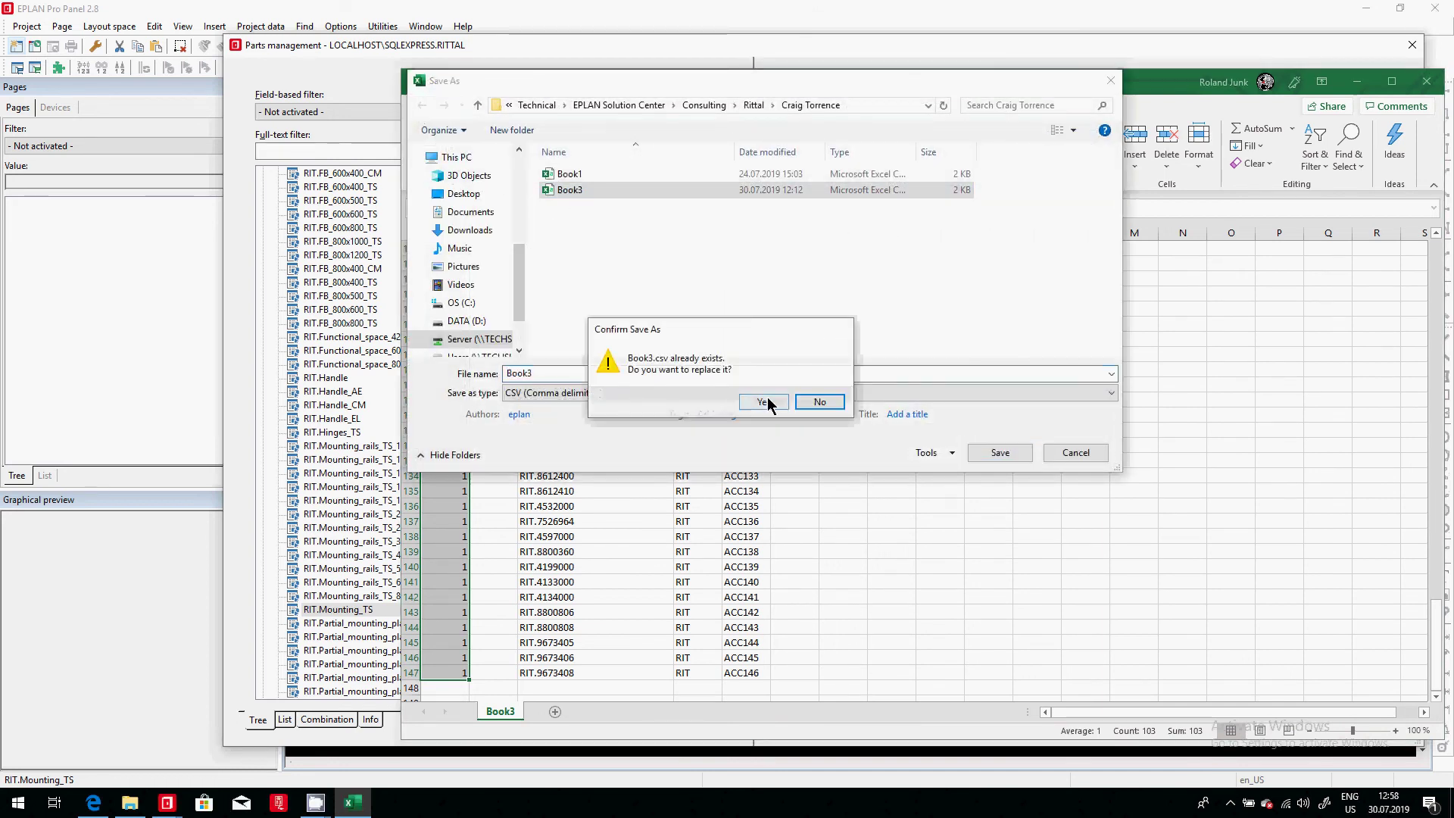
pyautogui.click(768, 402)
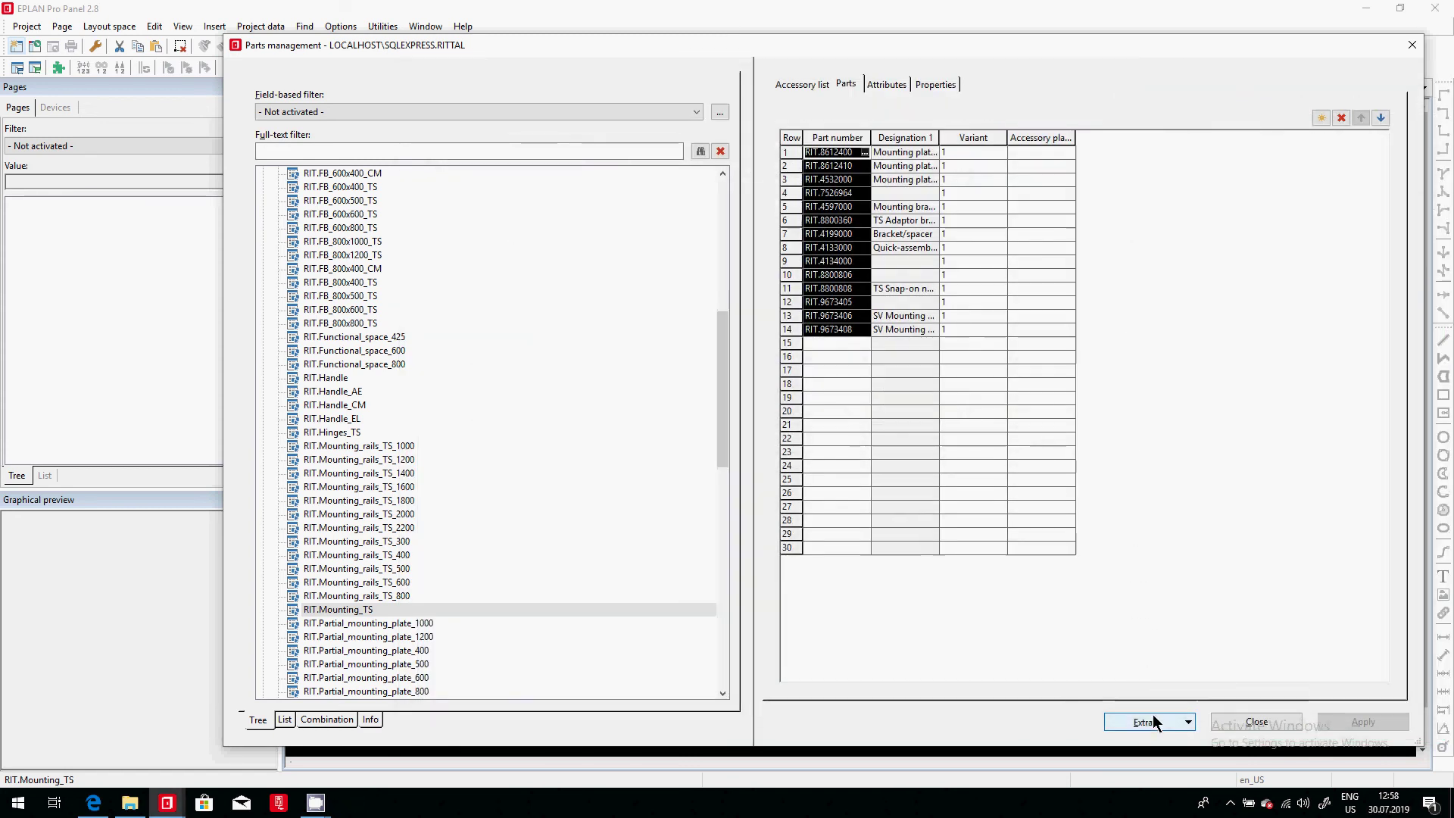
# Import Book3.csv into EPLAN parts management as CSV for parts, updating existing records and adding new ones.
pyautogui.click(1153, 718)
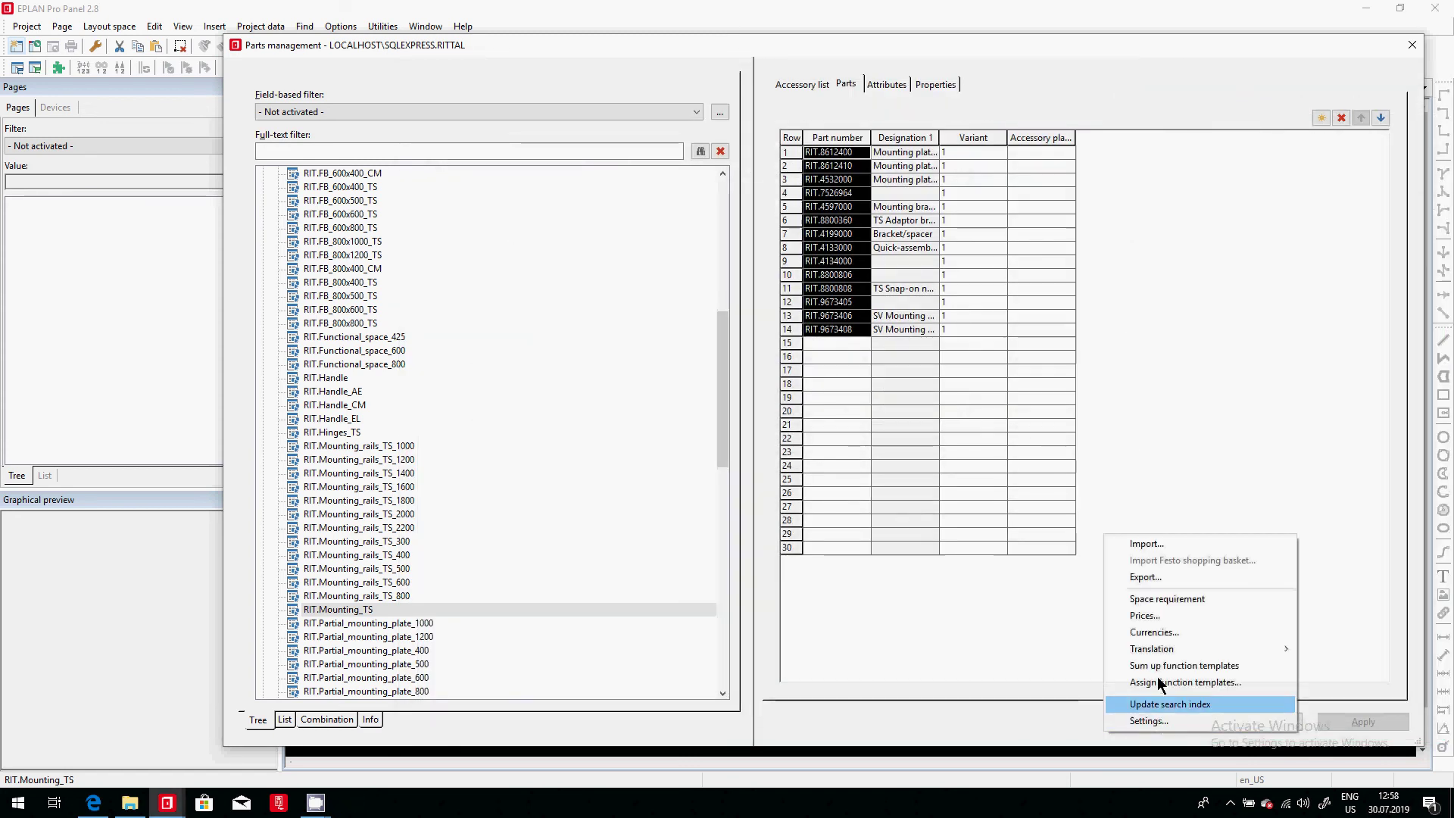
pyautogui.click(1166, 544)
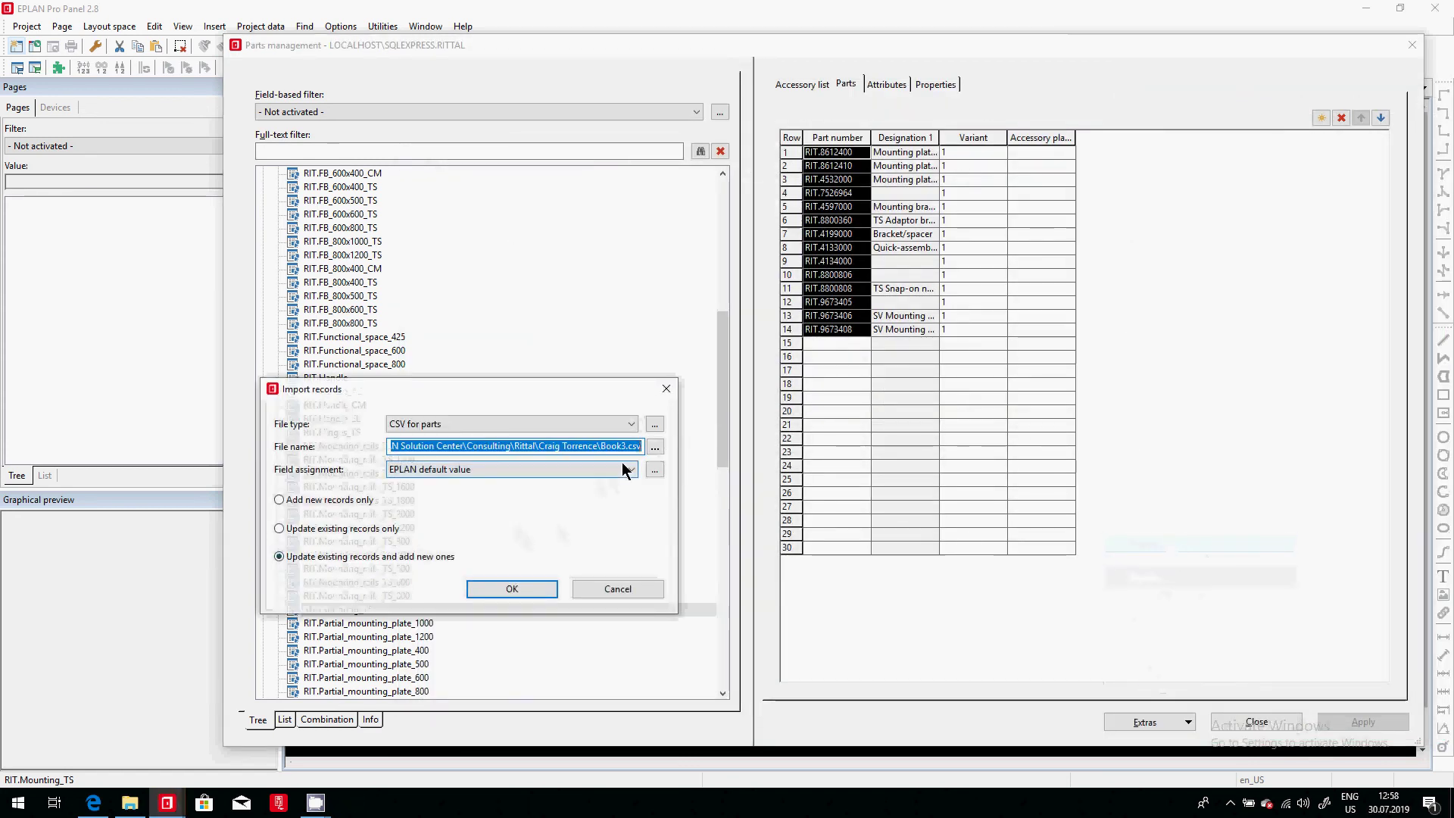
pyautogui.click(501, 590)
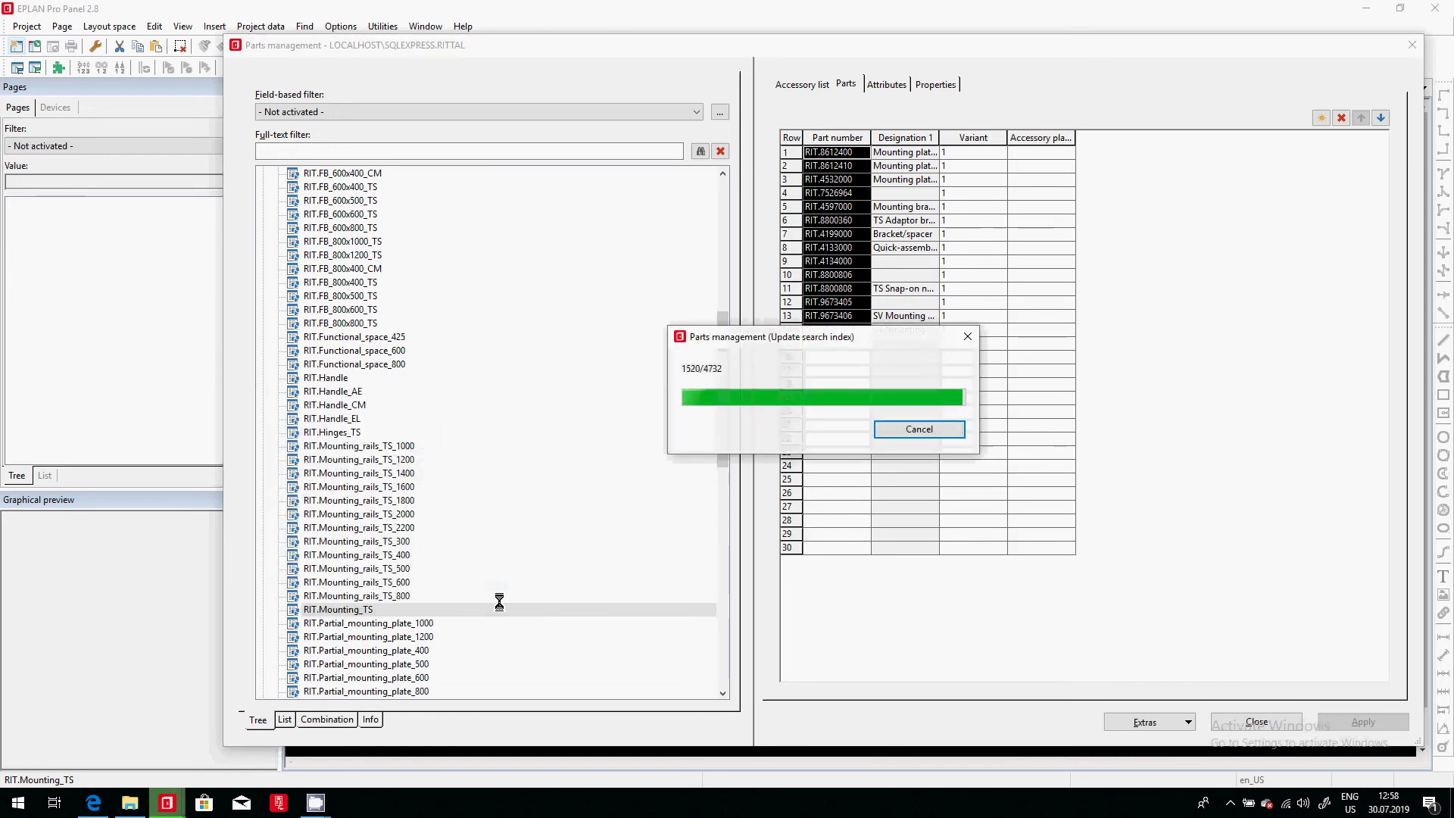
# Filter the parts by the full text ACC and sort them by Designation 1 in the list view, showing the undesignated parts first.
pyautogui.click(293, 152)
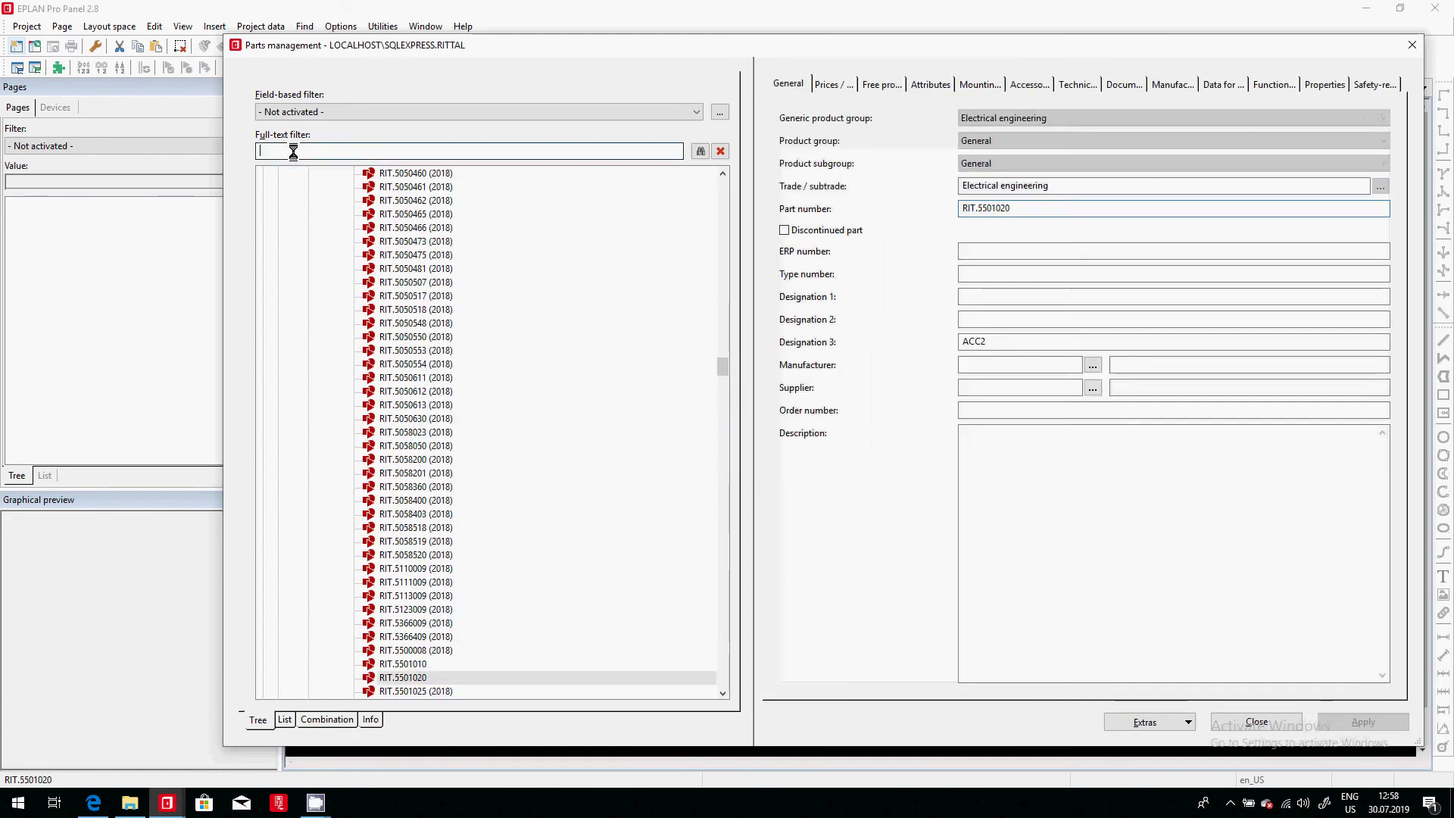
pyautogui.write('ACC')
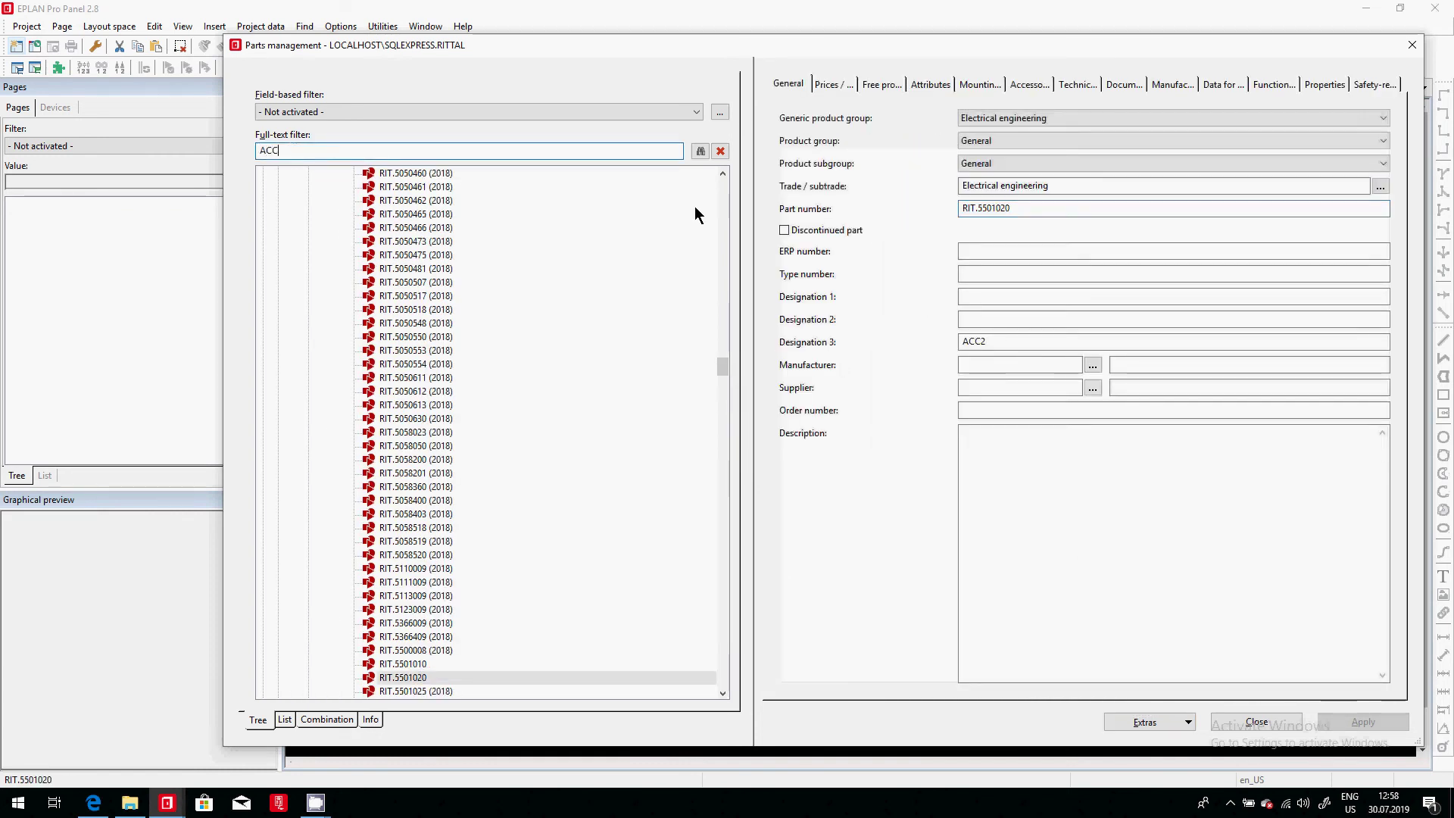
pyautogui.click(699, 152)
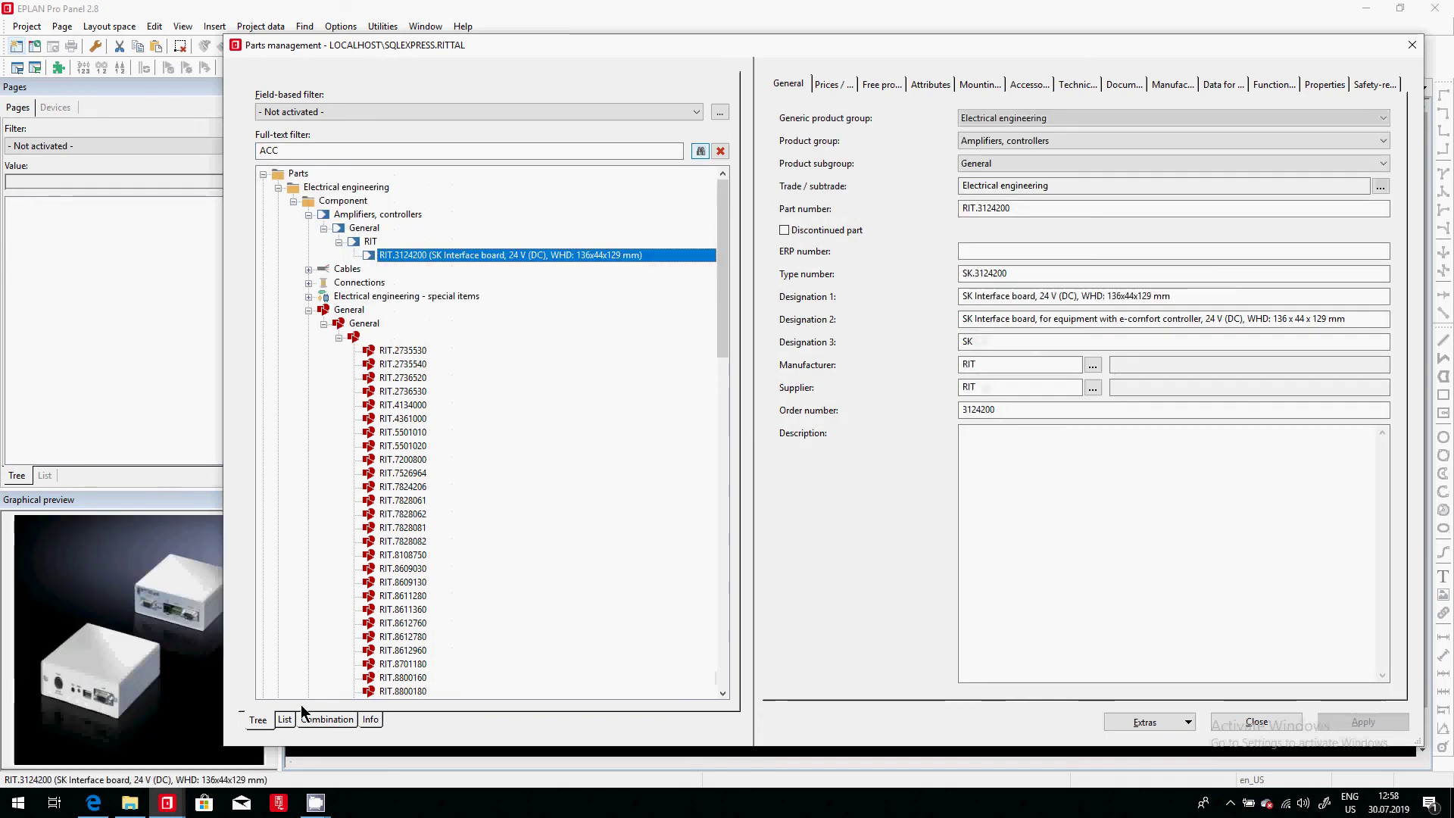
pyautogui.click(285, 718)
pyautogui.scroll(10, 492, 318)
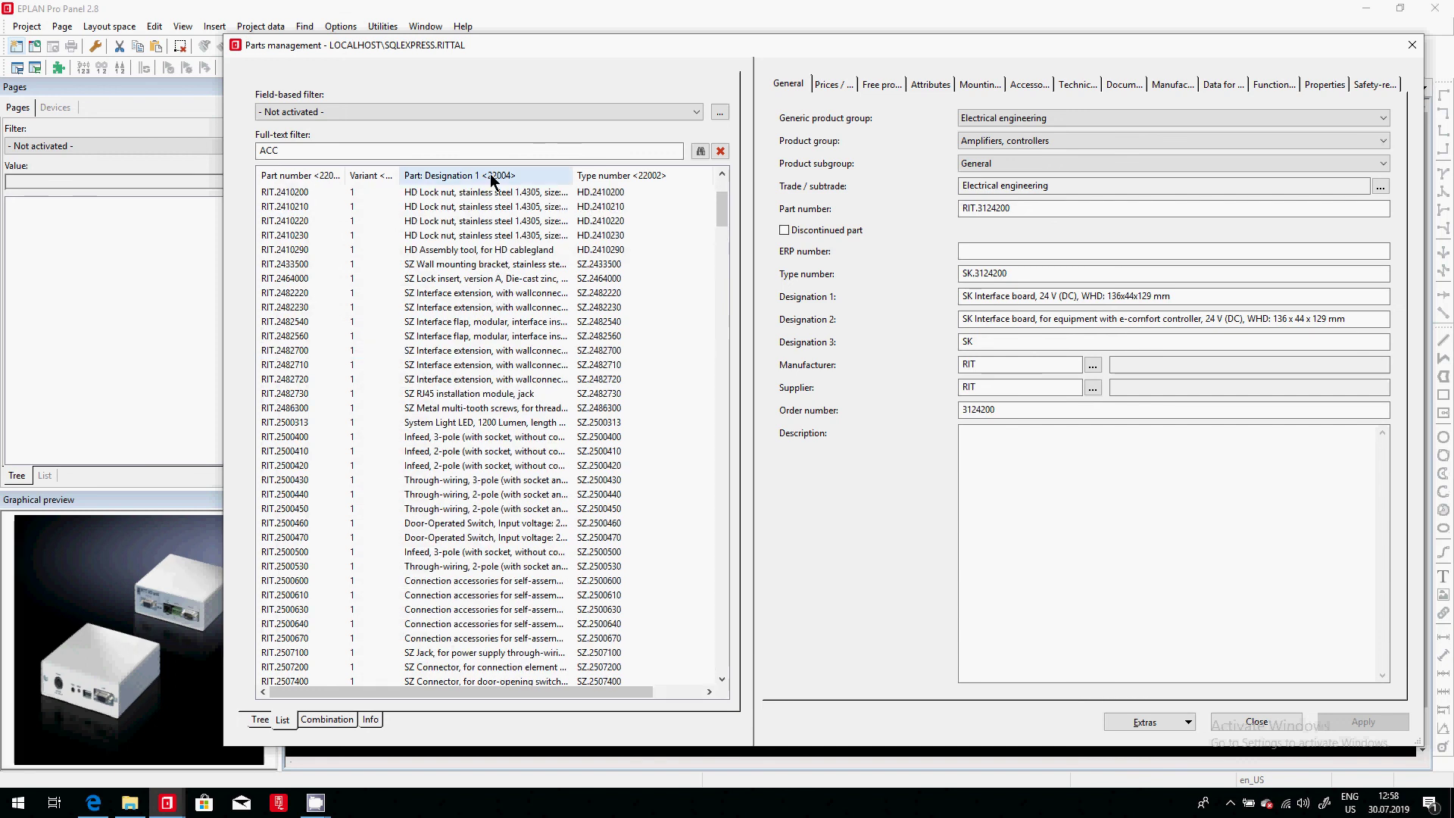
pyautogui.click(492, 177)
pyautogui.moveTo(725, 361); pyautogui.dragTo(755, 187)
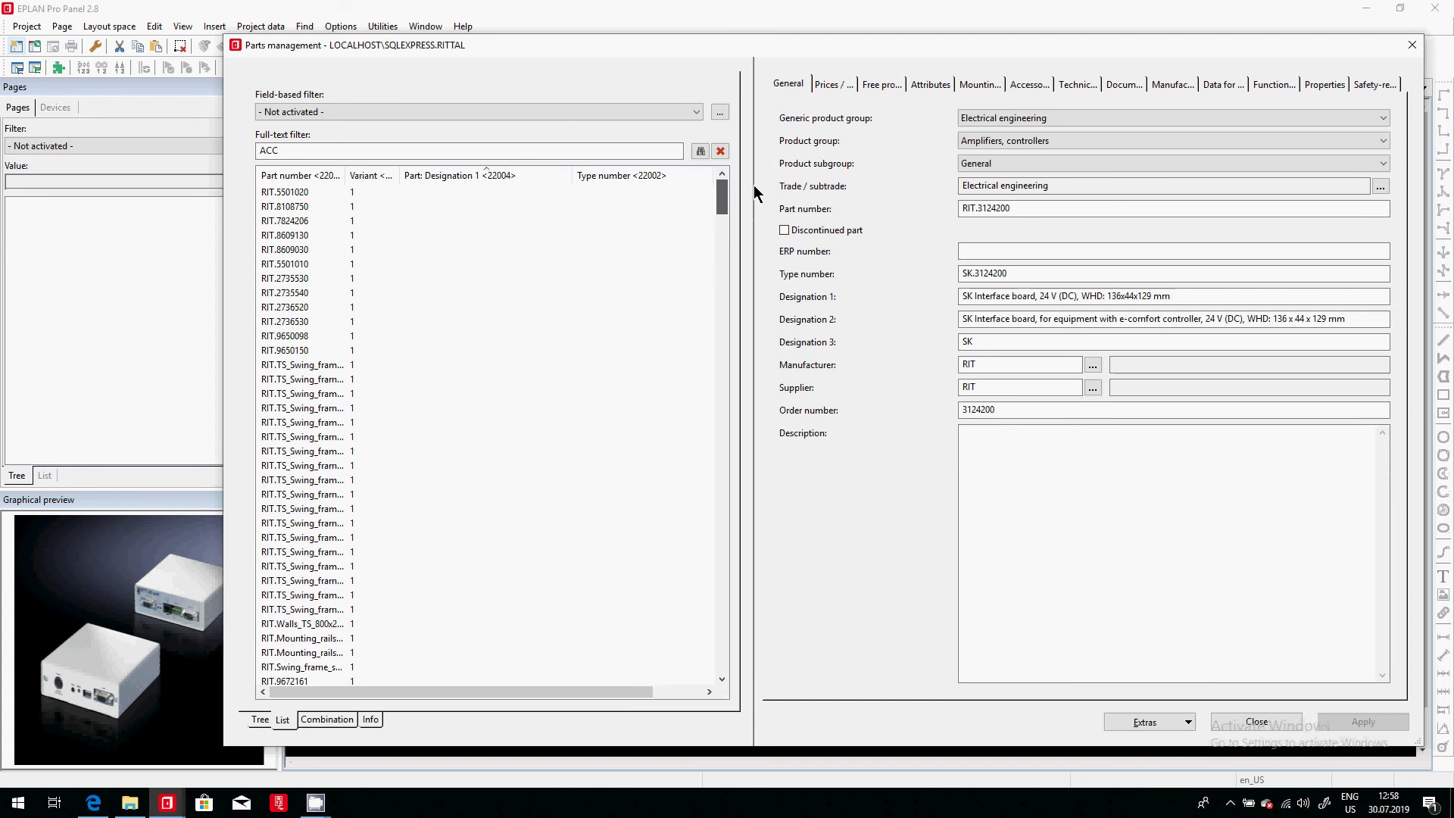
# Select the parts without a designation, RIT.5501020 through RIT.9673405, and update all of them via the Data Portal.
pyautogui.click(329, 195)
pyautogui.scroll(-10, 416, 440)
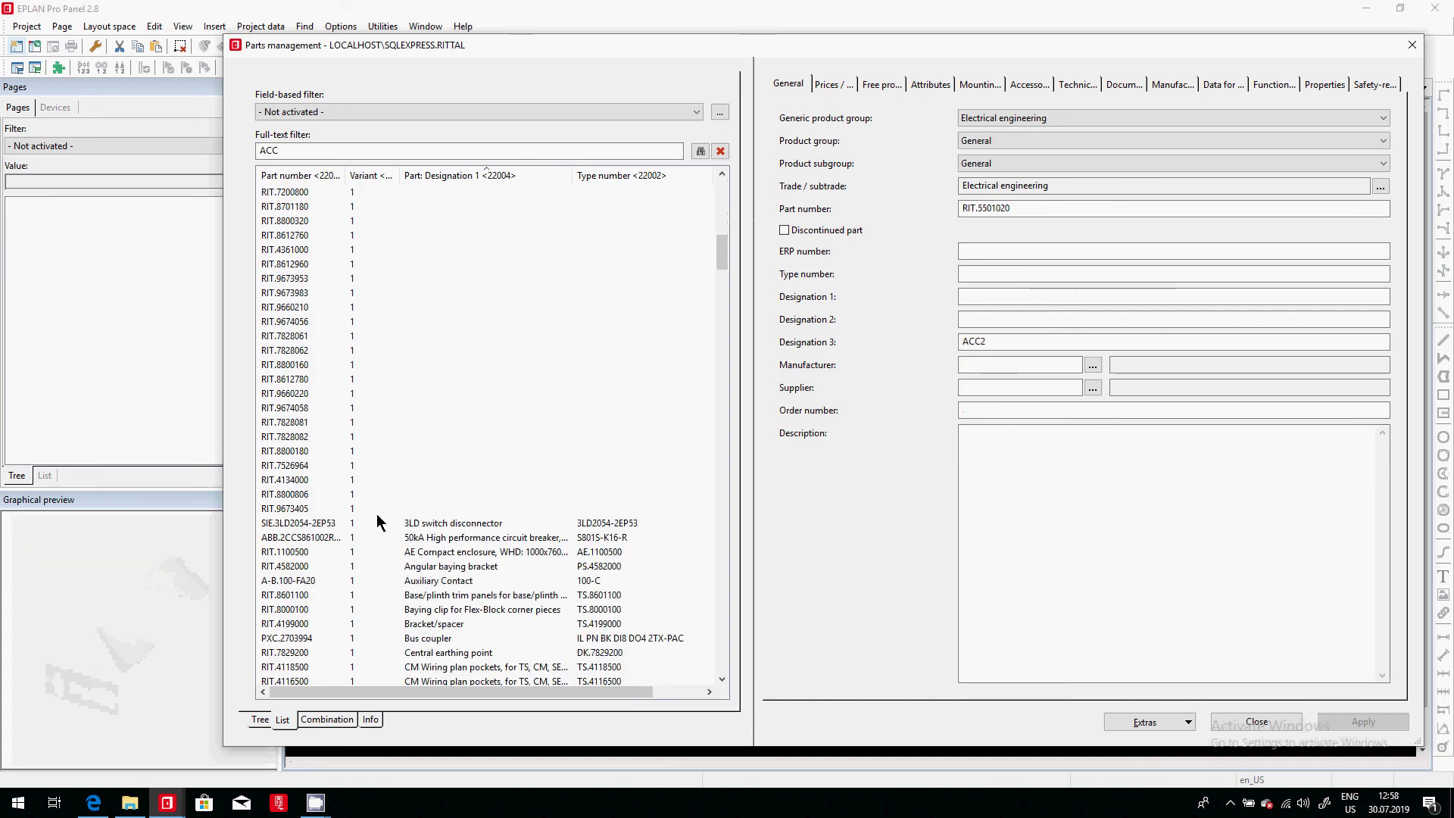
pyautogui.keyDown('shift'); pyautogui.click(343, 507); pyautogui.keyUp('shift')
pyautogui.rightClick(444, 328)
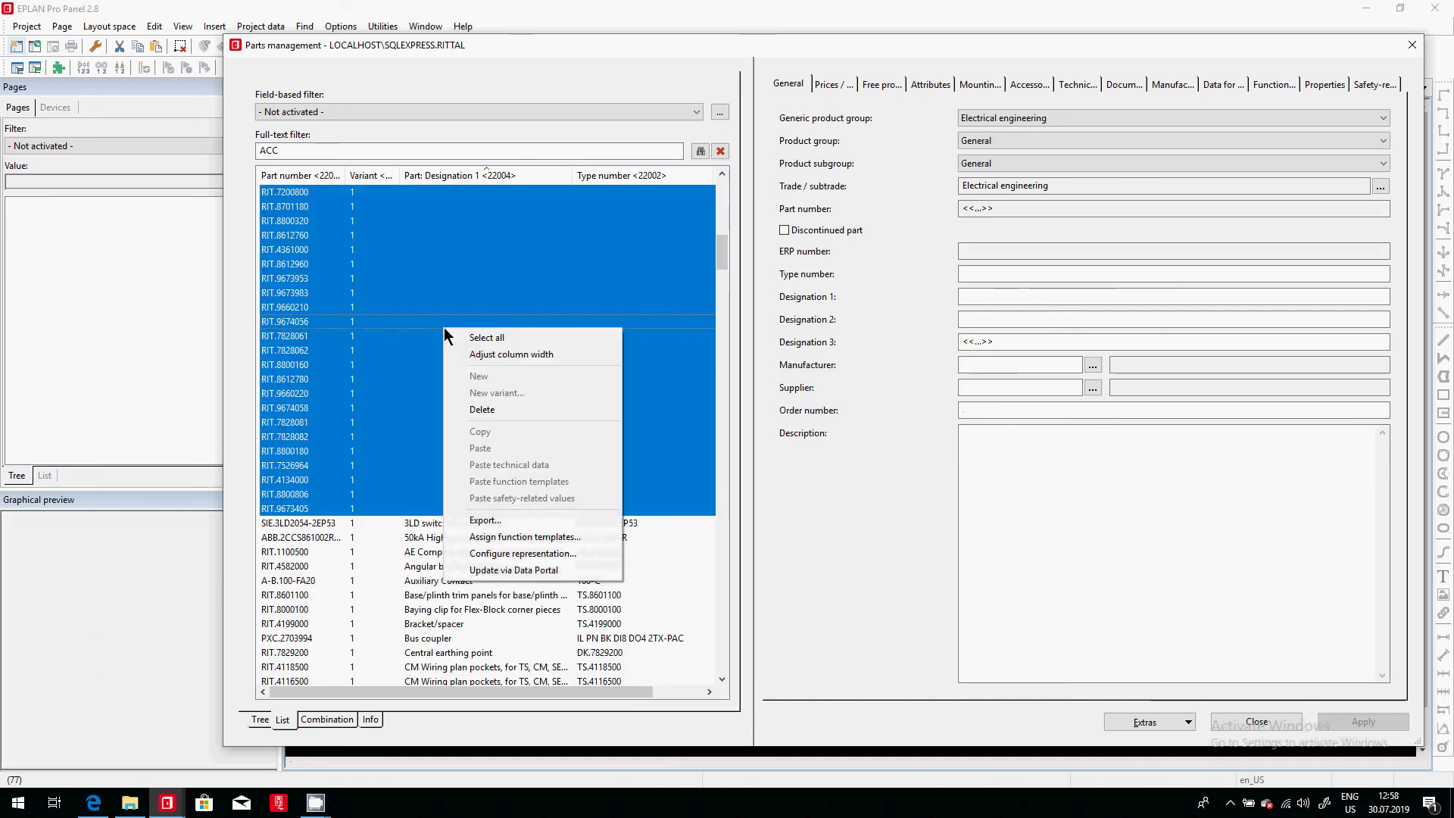
pyautogui.click(507, 570)
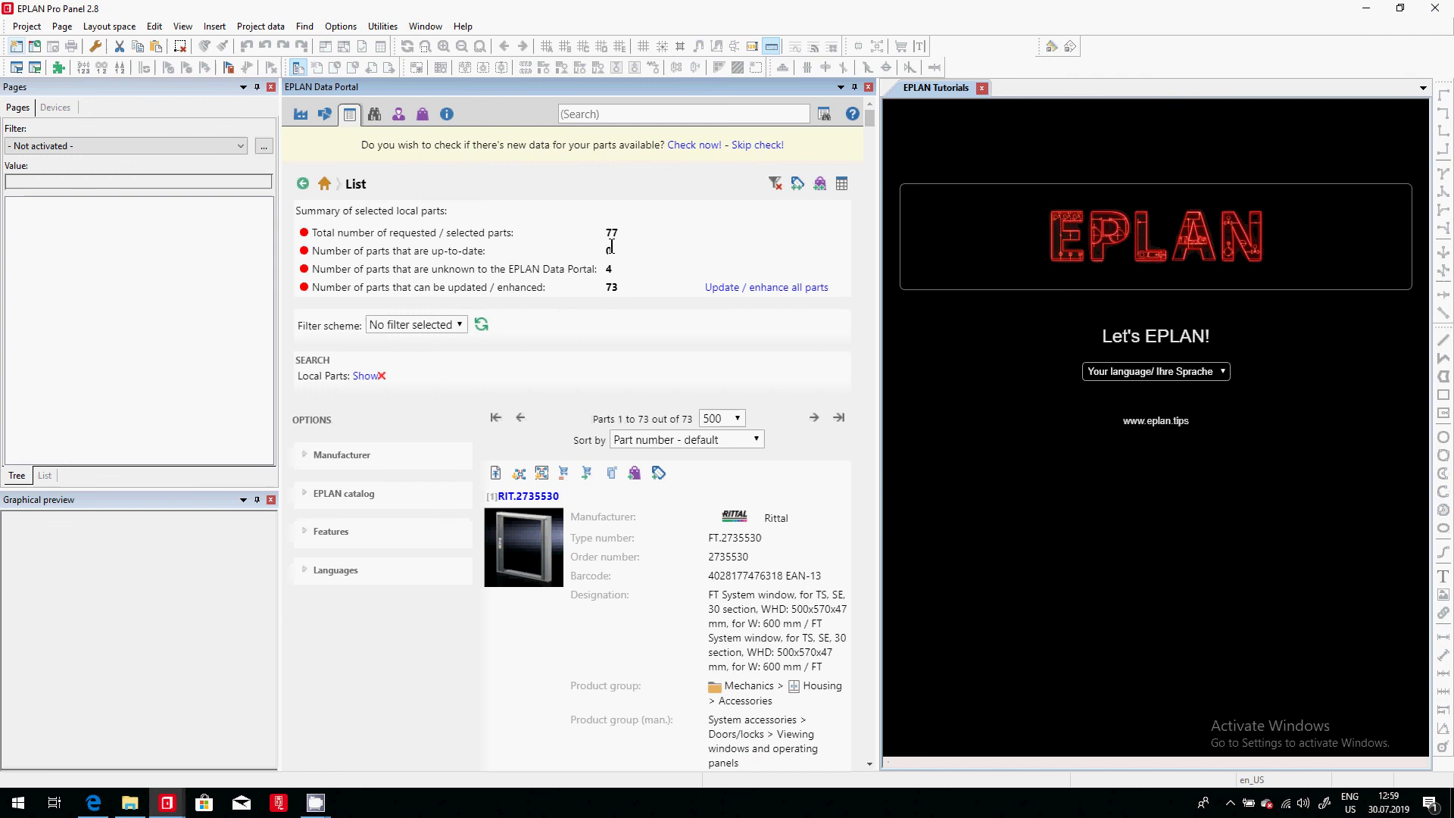
pyautogui.click(758, 291)
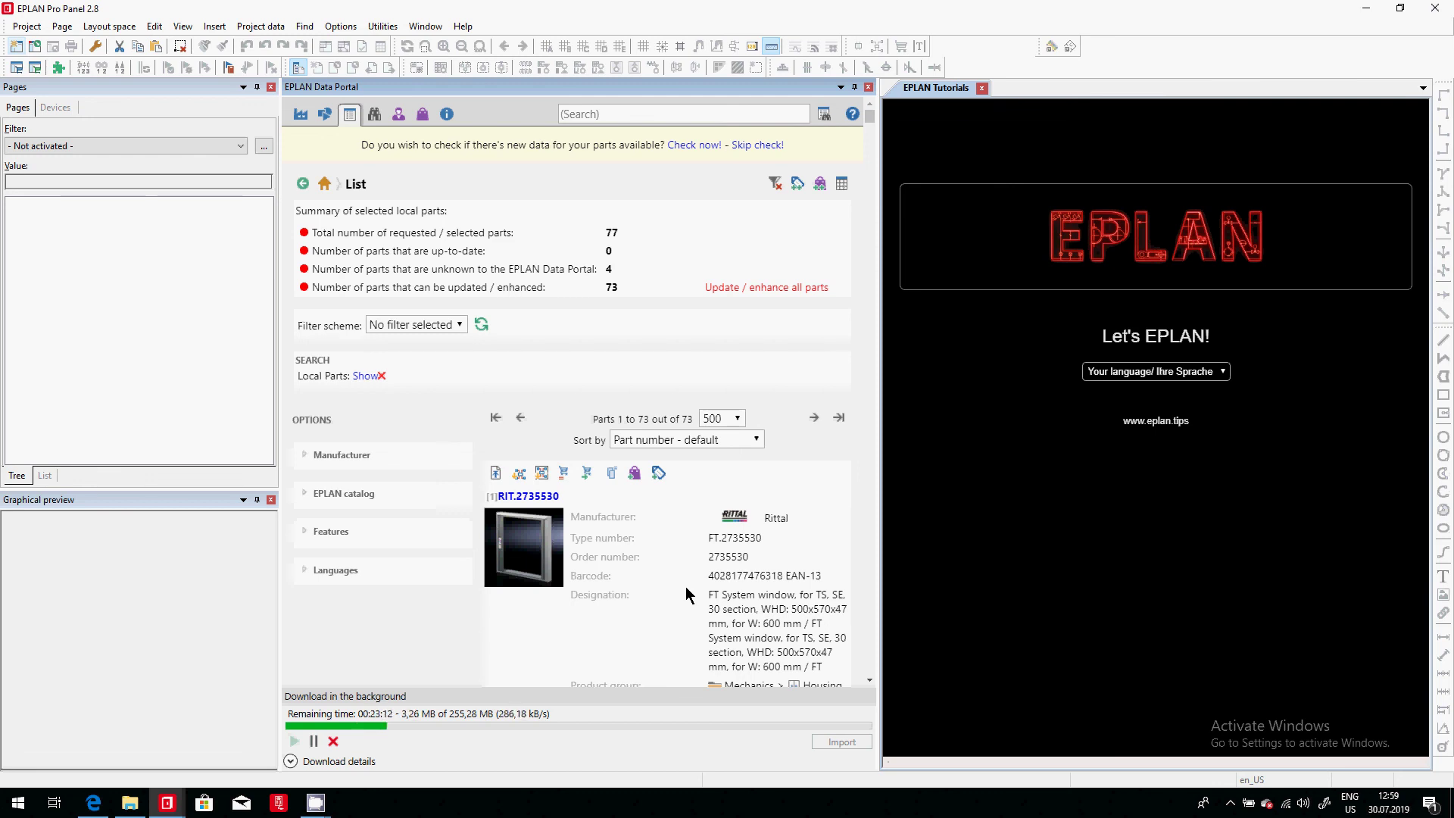
# Switch to the Rittal_2019-07 project and review the accessories of enclosure part RIT.8608500, closing the part dialogs when done.
pyautogui.hotkey('alt', 'Tab')
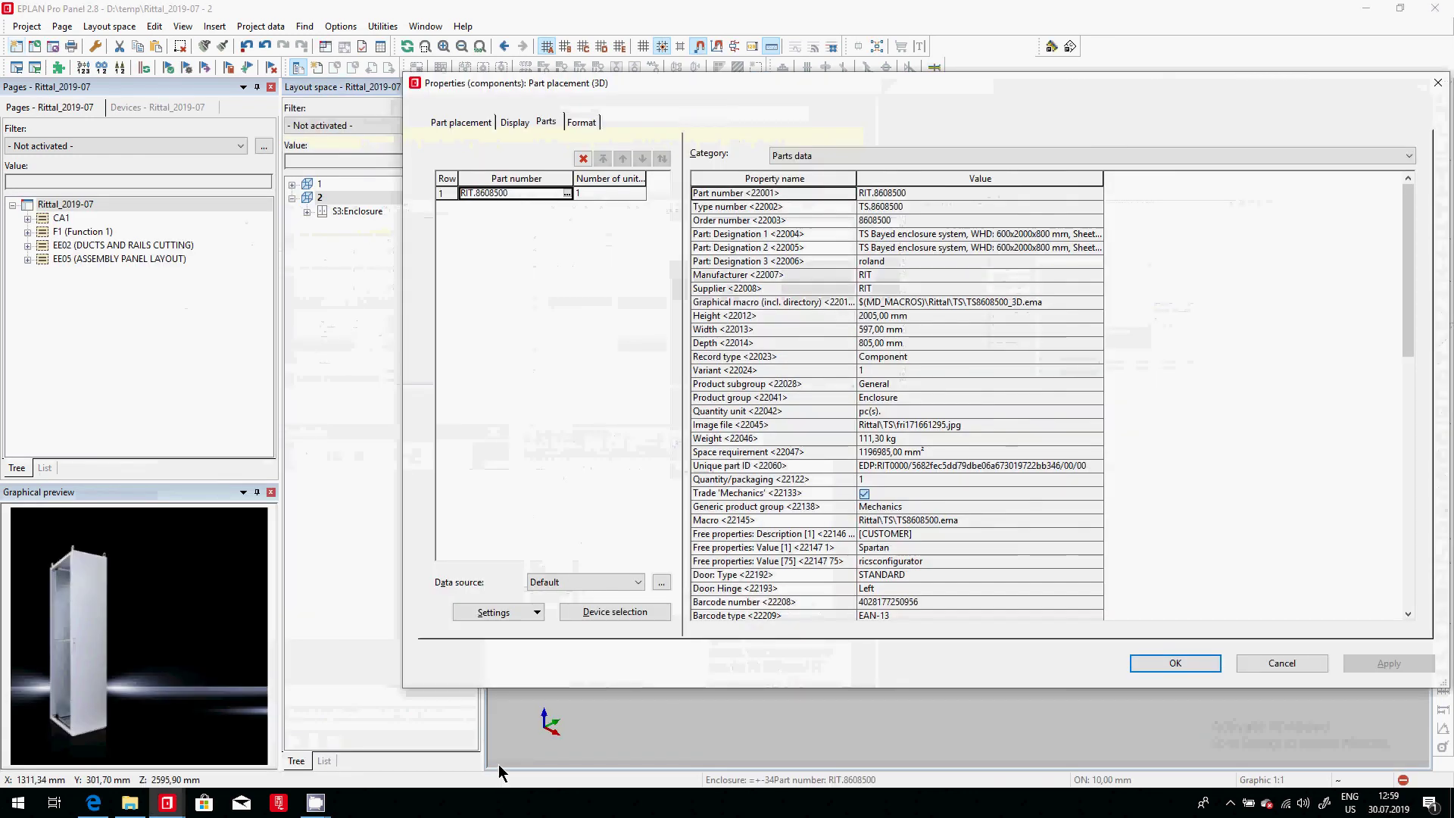
pyautogui.click(566, 194)
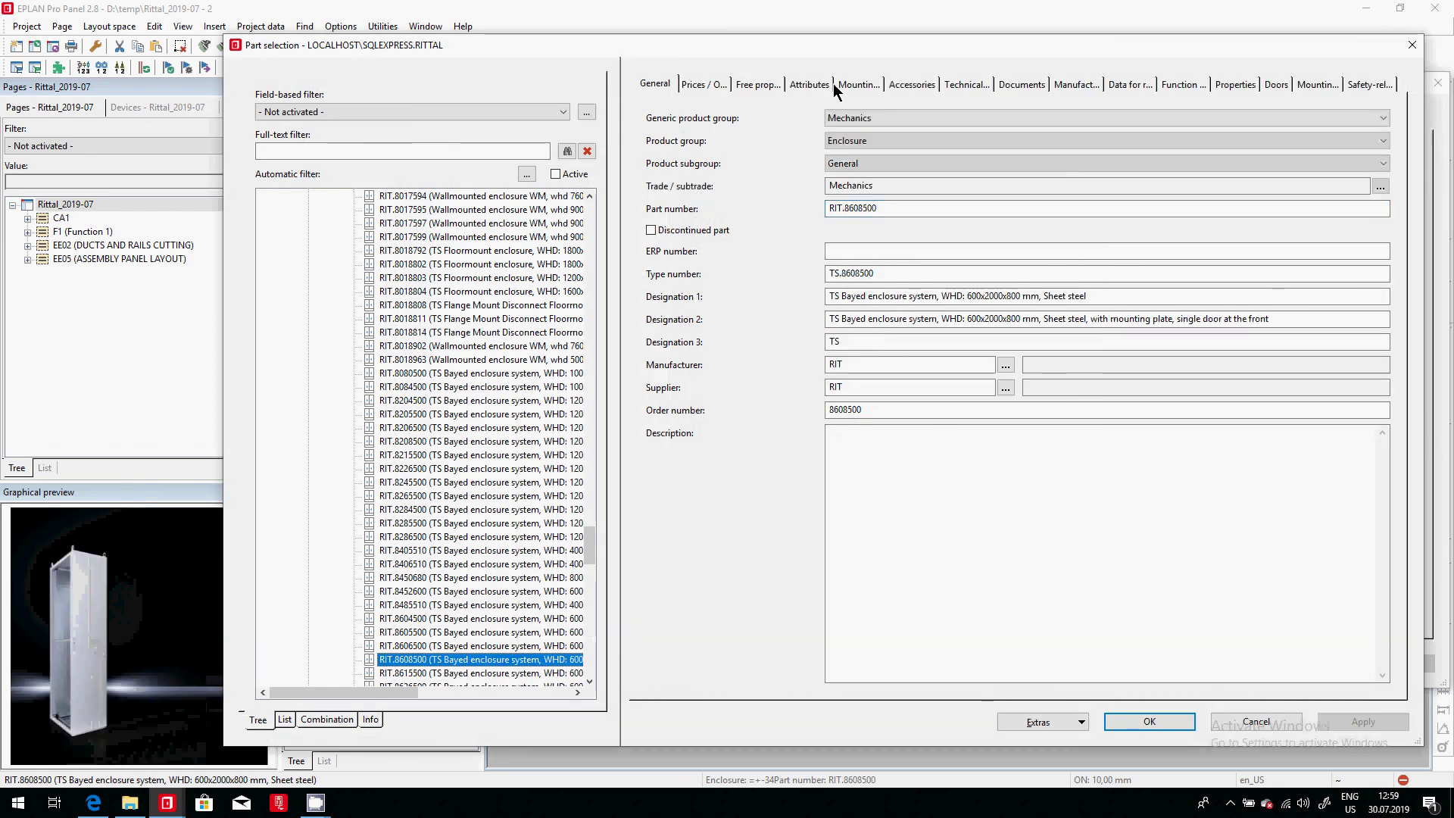
pyautogui.click(910, 85)
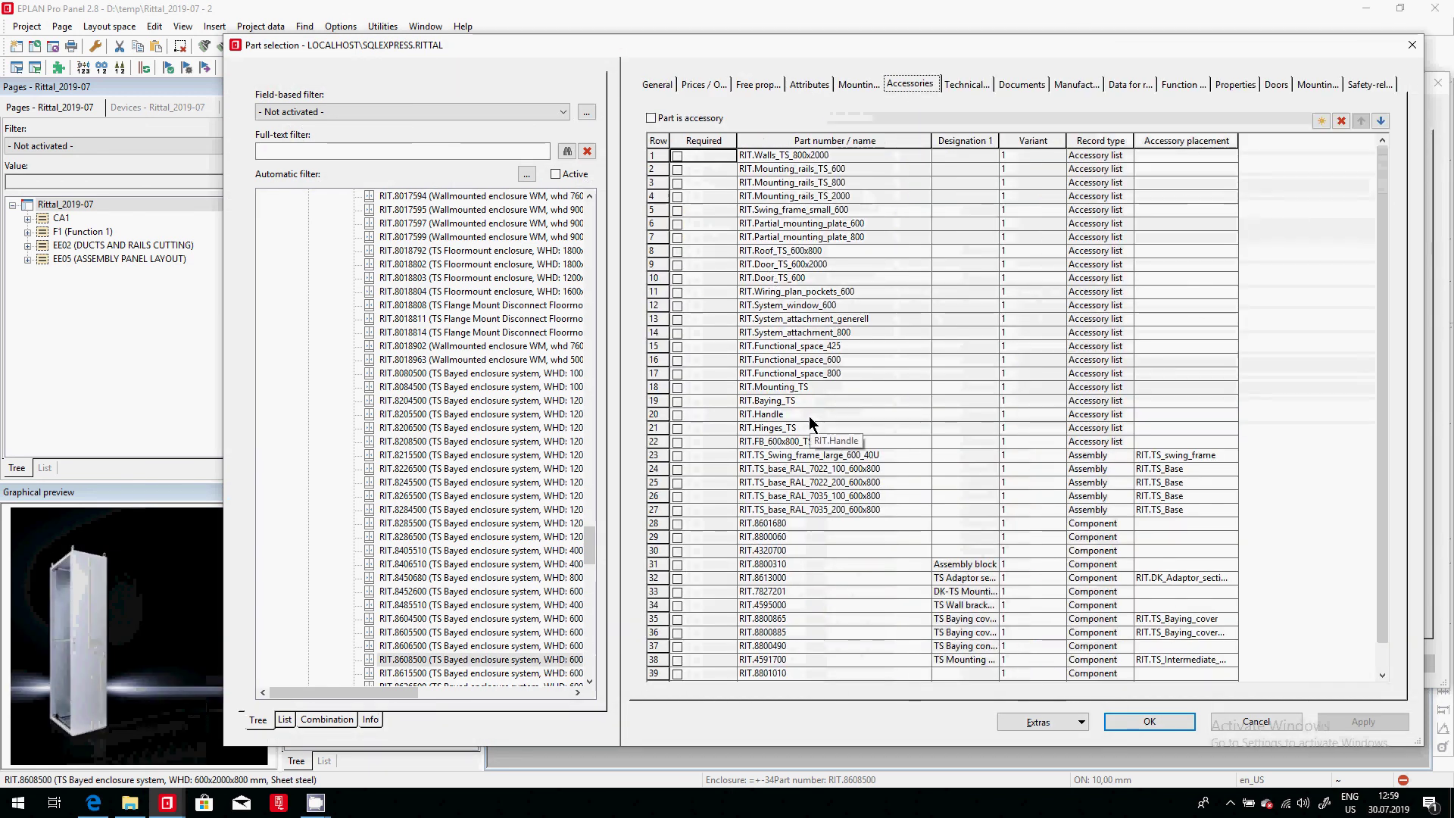
pyautogui.press('Return')
pyautogui.press('Return')
pyautogui.hotkey('alt', 'Tab')
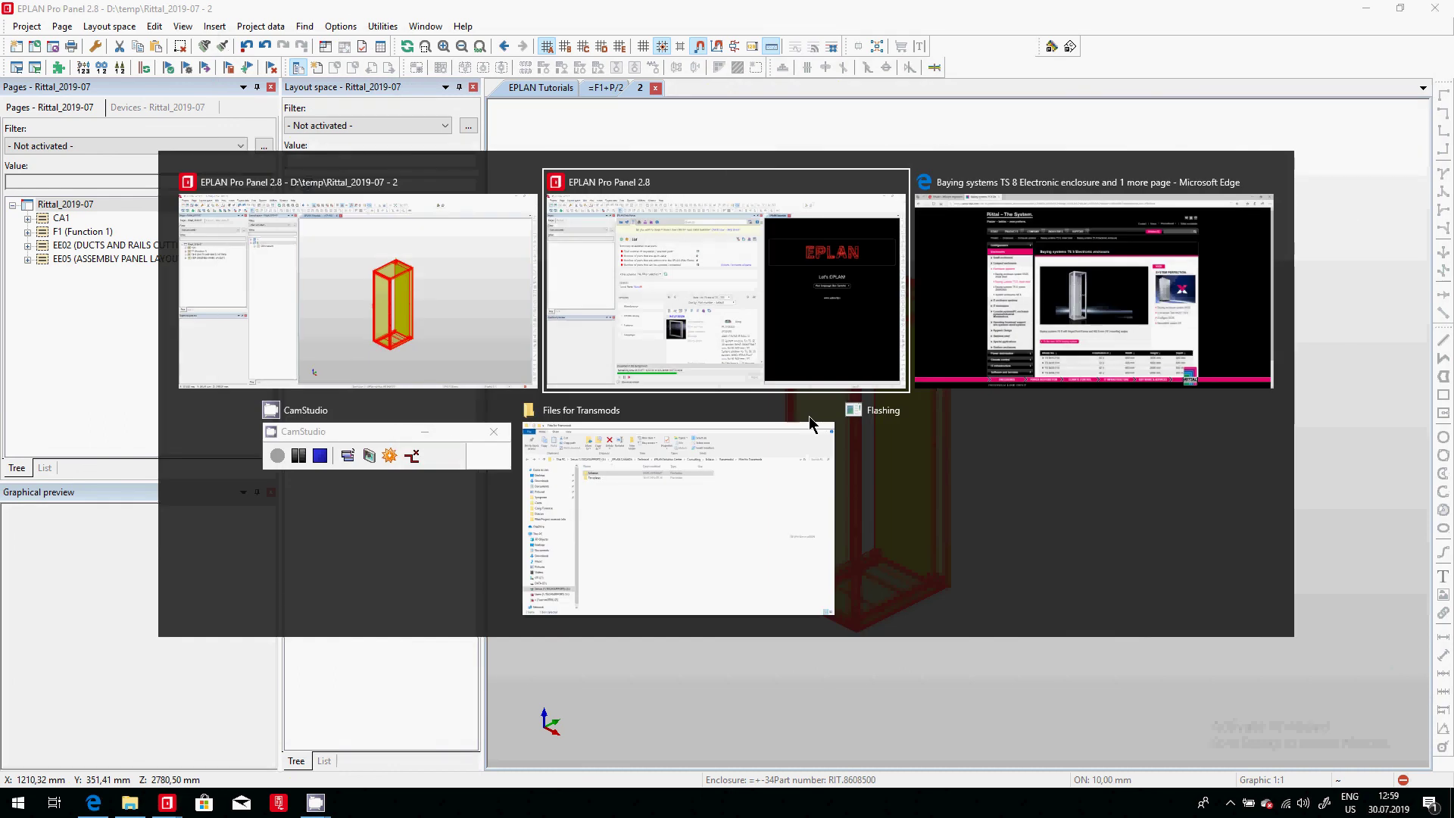
pyautogui.hotkey('alt', 'Tab')
pyautogui.hotkey('alt', 'Tab')
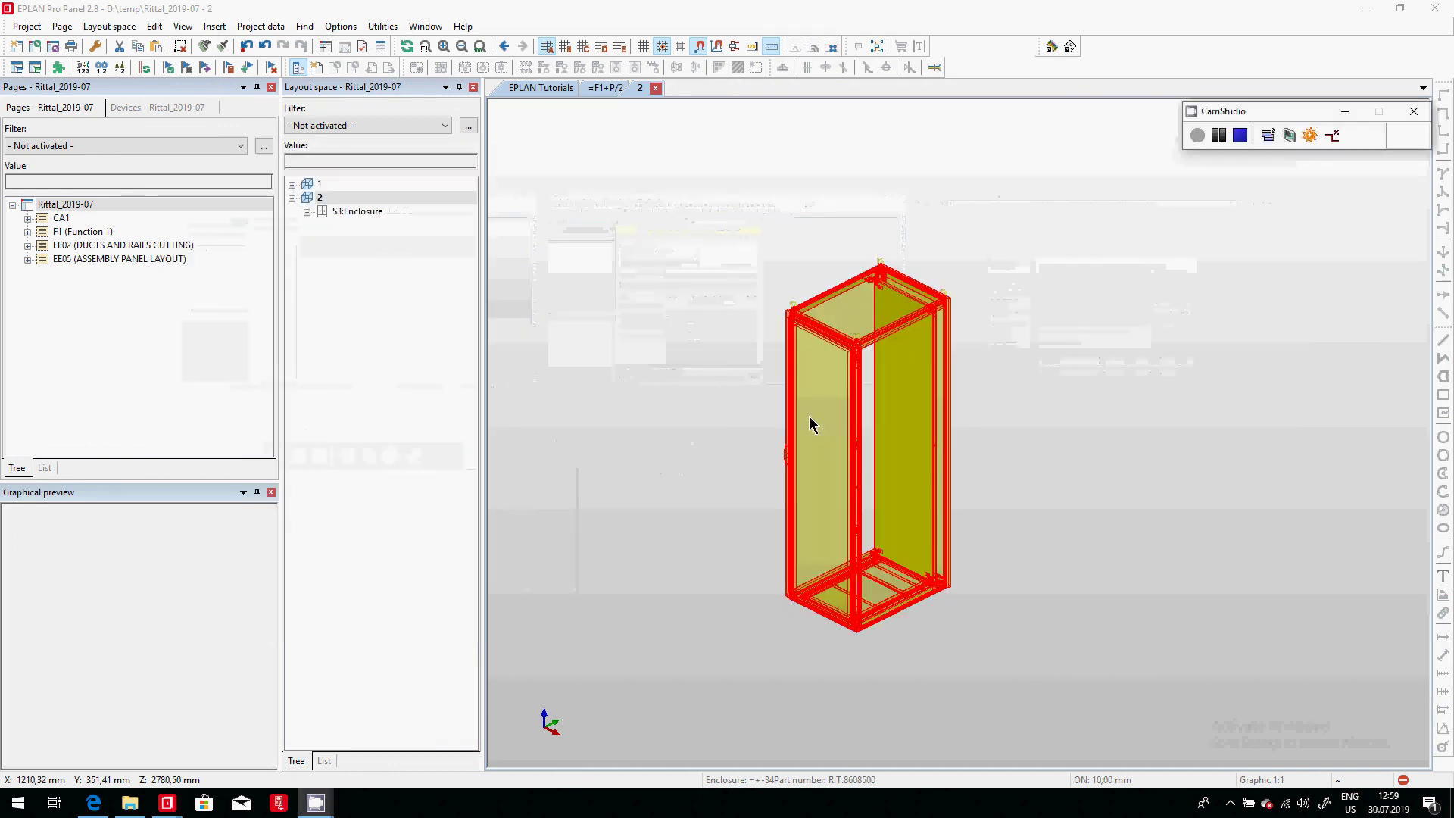